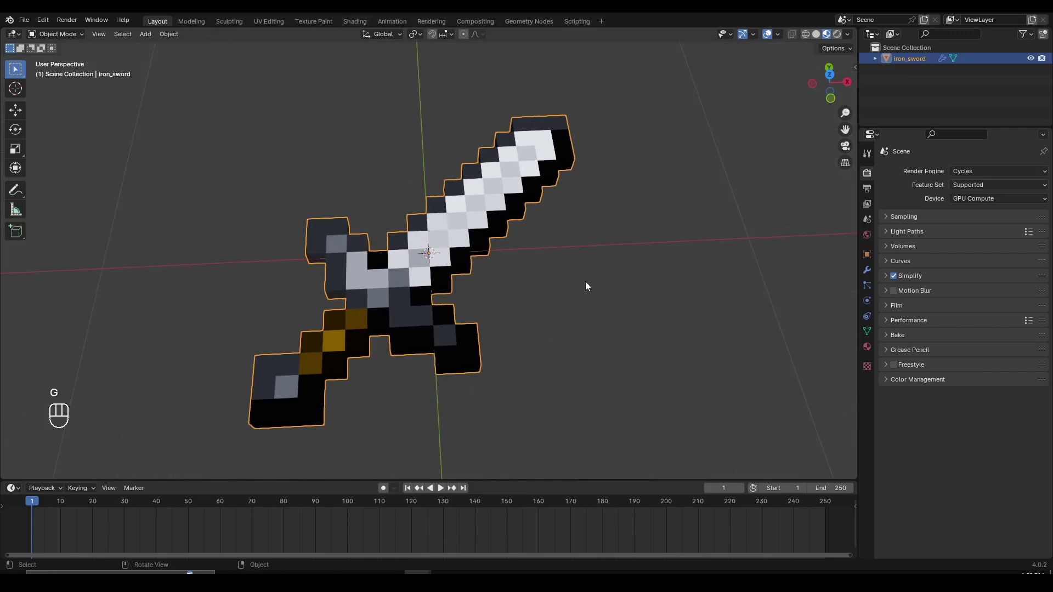
Search the add-ons in the preferences for "mcpre" to check MCprep, and close the preferences.
middle_drag(540, 255, 501, 283)
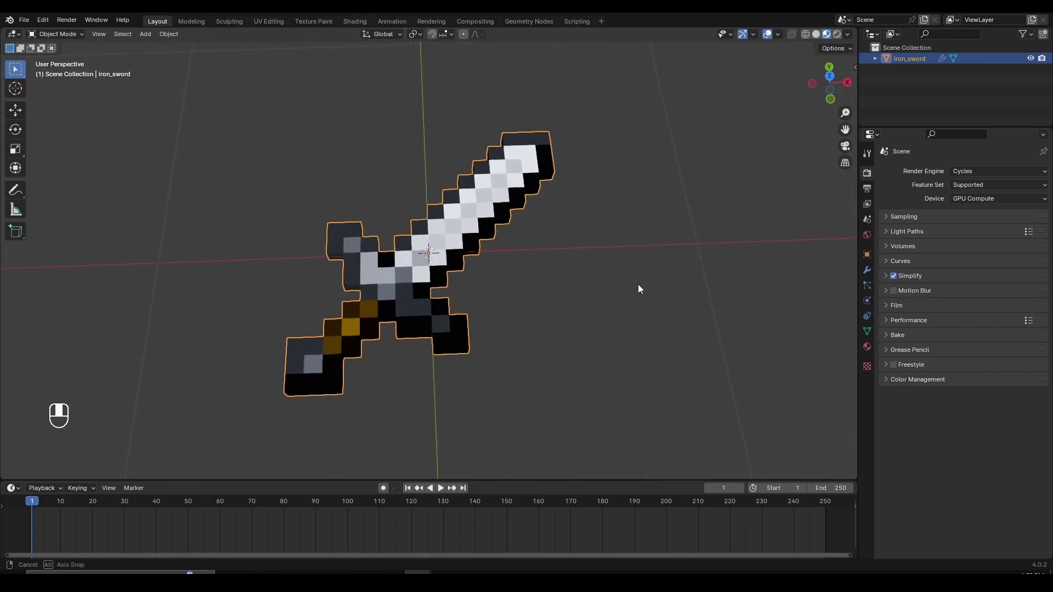
mouse_move(638, 284)
middle_down()
mouse_move(644, 210)
mouse_move(630, 243)
mouse_move(649, 274)
mouse_move(632, 279)
middle_up()
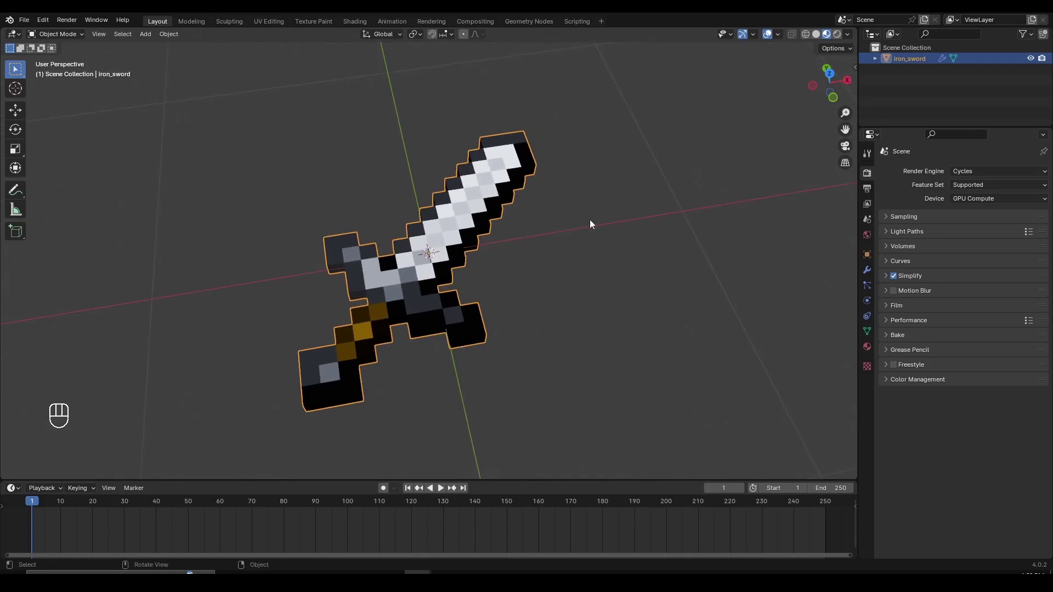
click(44, 20)
click(64, 162)
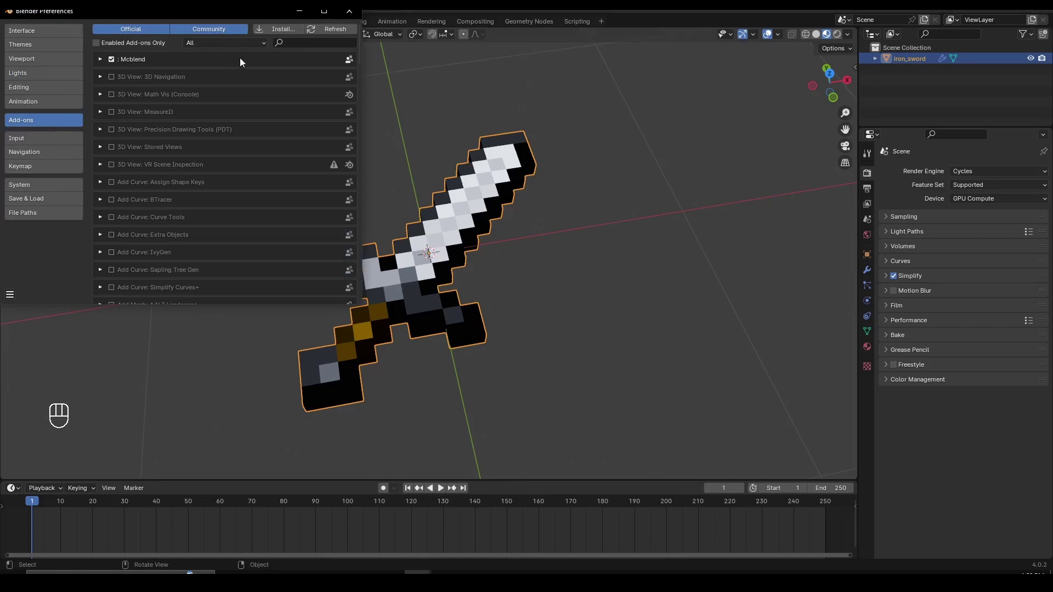
click(286, 43)
text(mcpre)
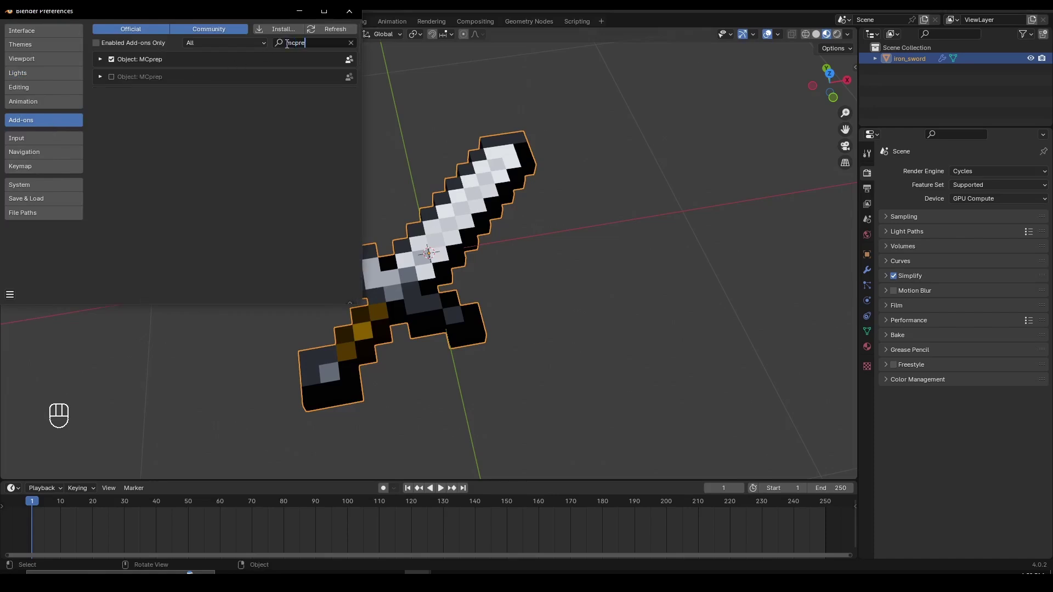
click(349, 11)
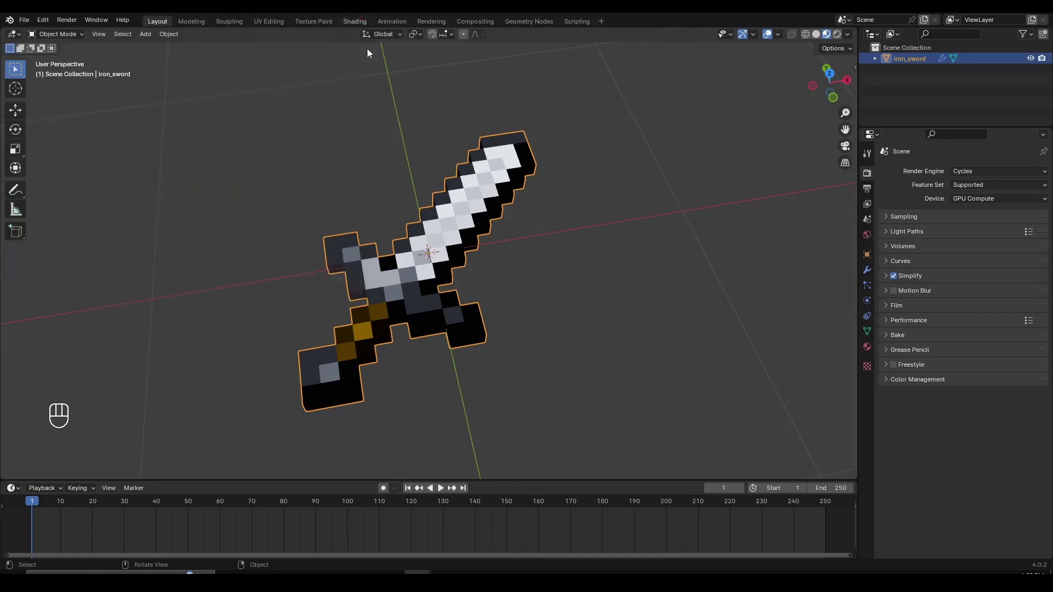
Show the MCprep tools in the viewport sidebar and expand the Item spawner section.
middle_drag(588, 237, 577, 234)
key(n)
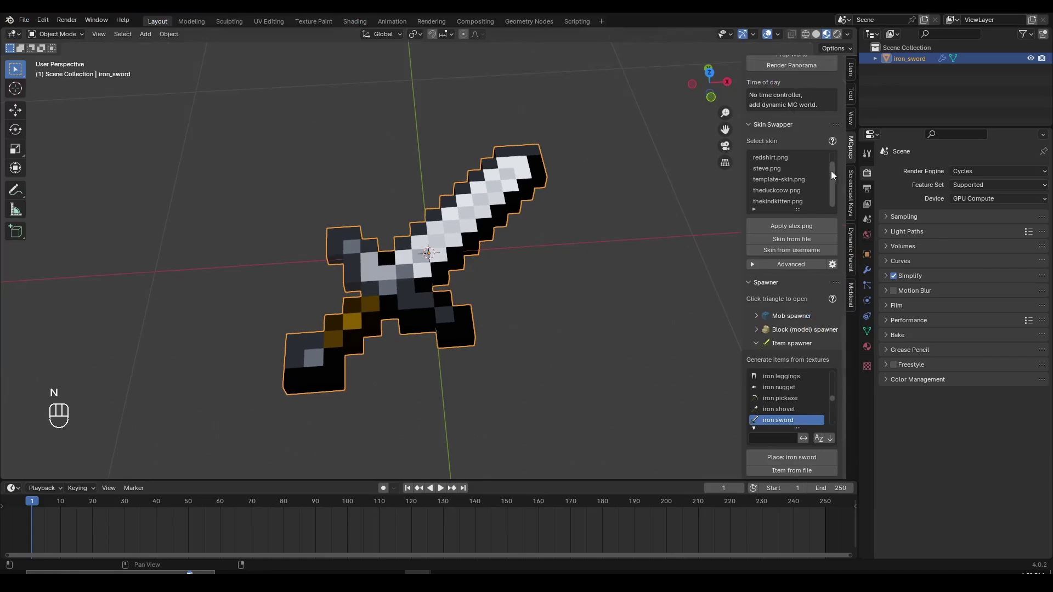
click(852, 181)
click(851, 147)
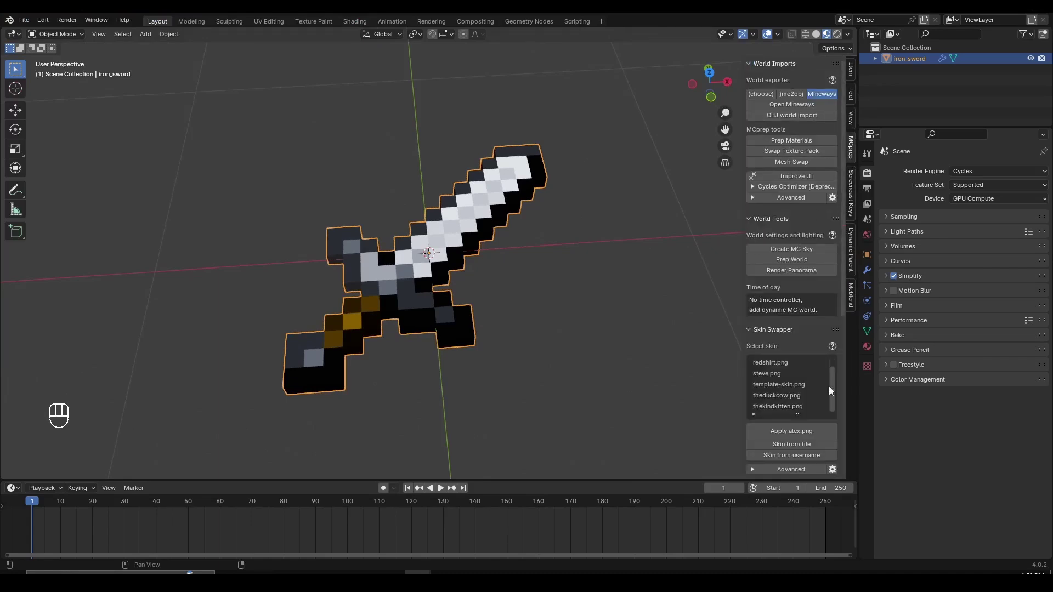
scroll(809, 255, down, 5)
click(769, 438)
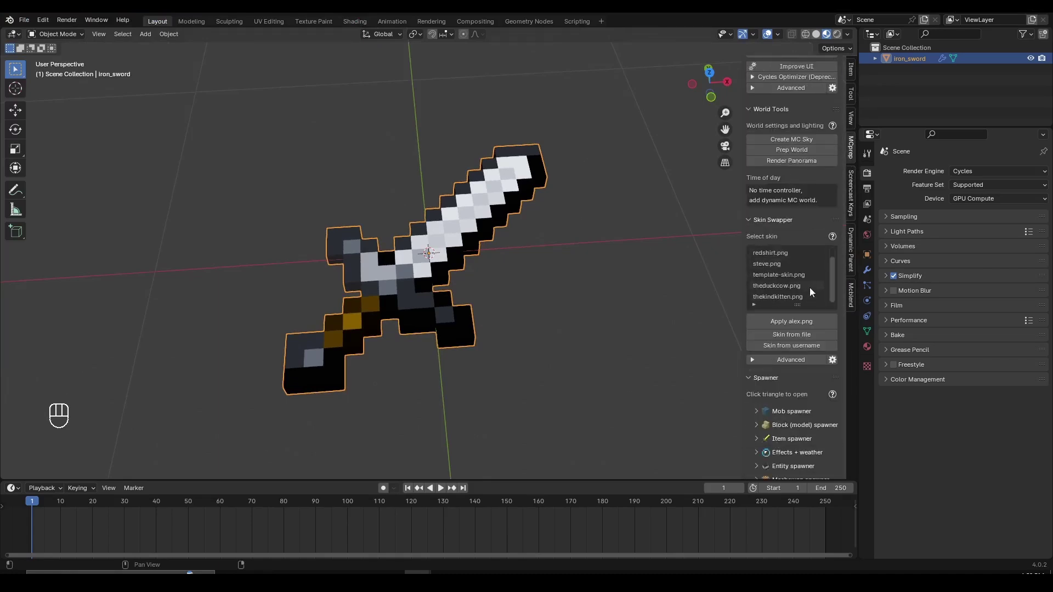
click(796, 438)
scroll(803, 425, down, 3)
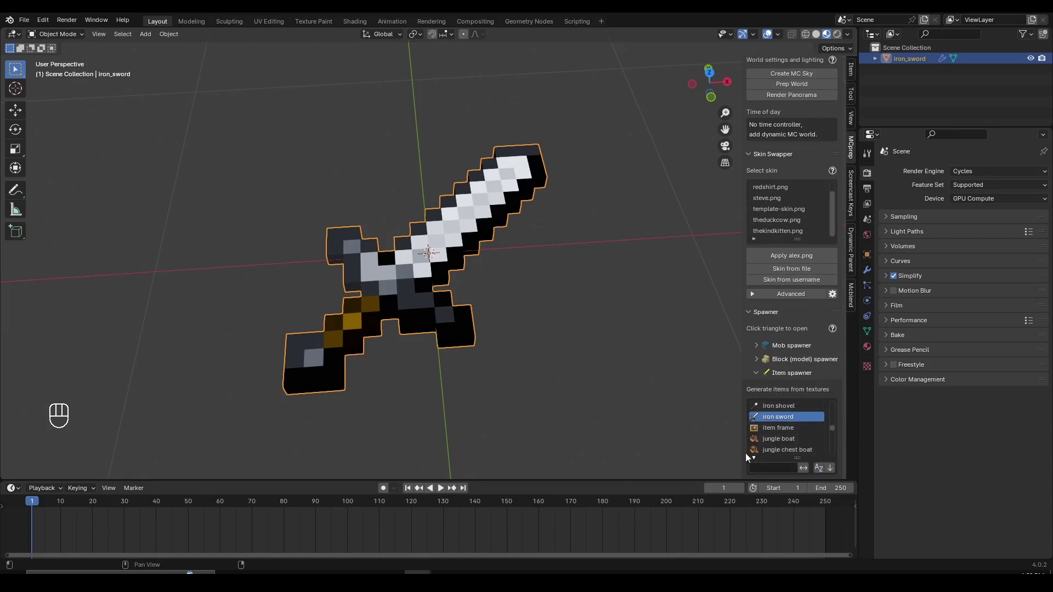
Filter the item spawner list by "iron", select the iron sword entry, and hide the sidebar.
click(770, 468)
text(iron)
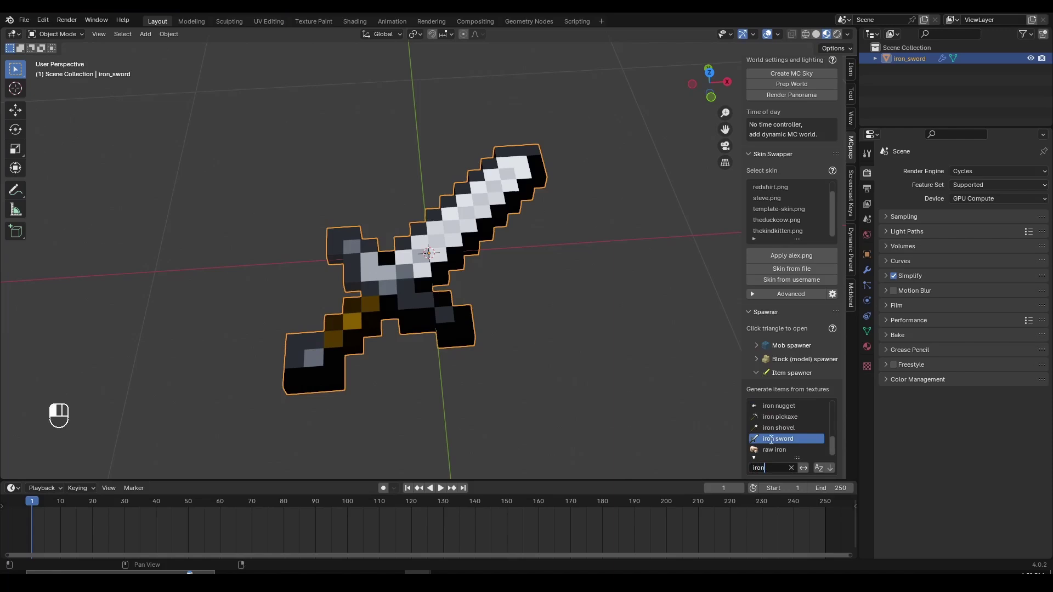
click(771, 439)
scroll(778, 431, up, 1)
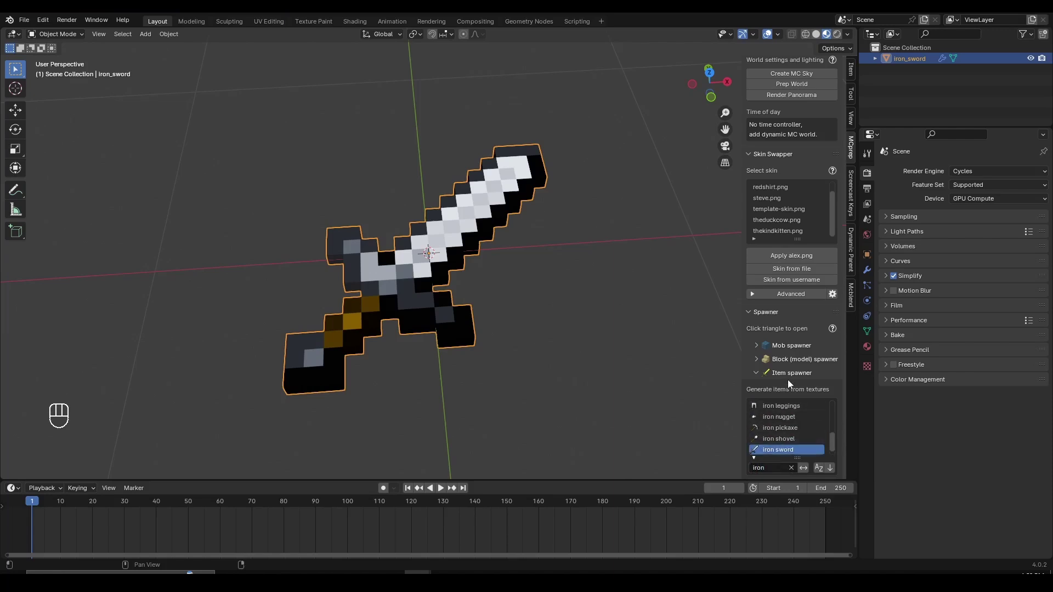
middle_drag(469, 270, 510, 282)
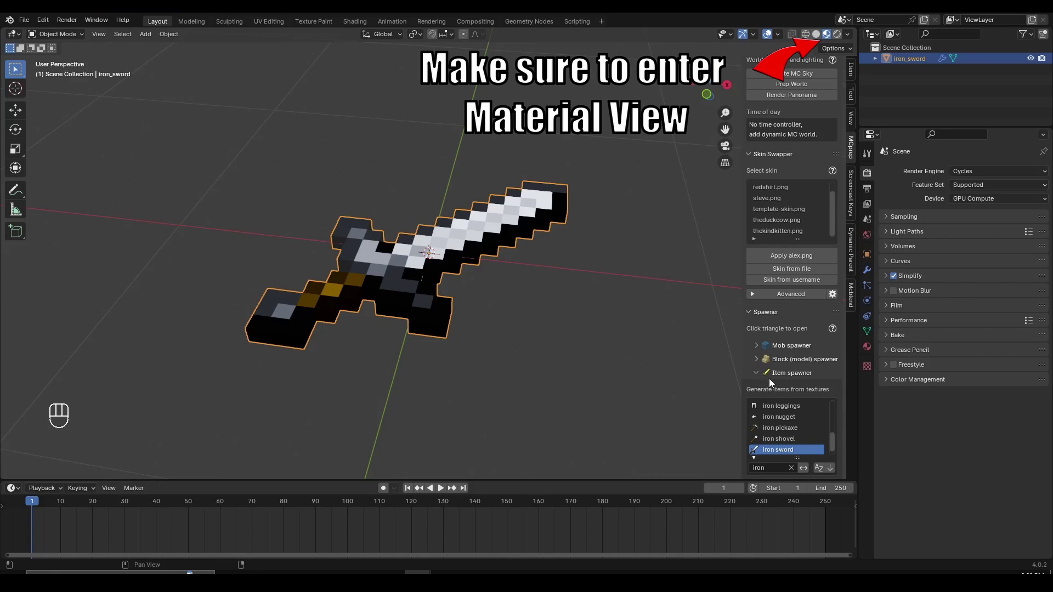
key(n)
mouse_move(604, 355)
middle_down()
mouse_move(597, 304)
mouse_move(608, 346)
middle_up()
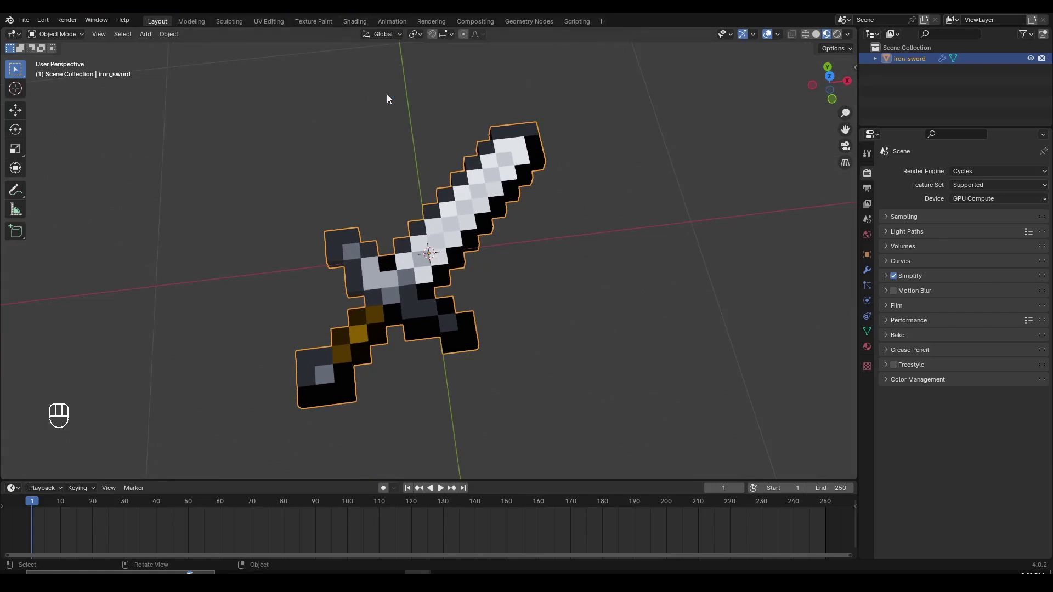
Switch to the Shading workspace and expand the shader editor over the image editor area.
click(356, 21)
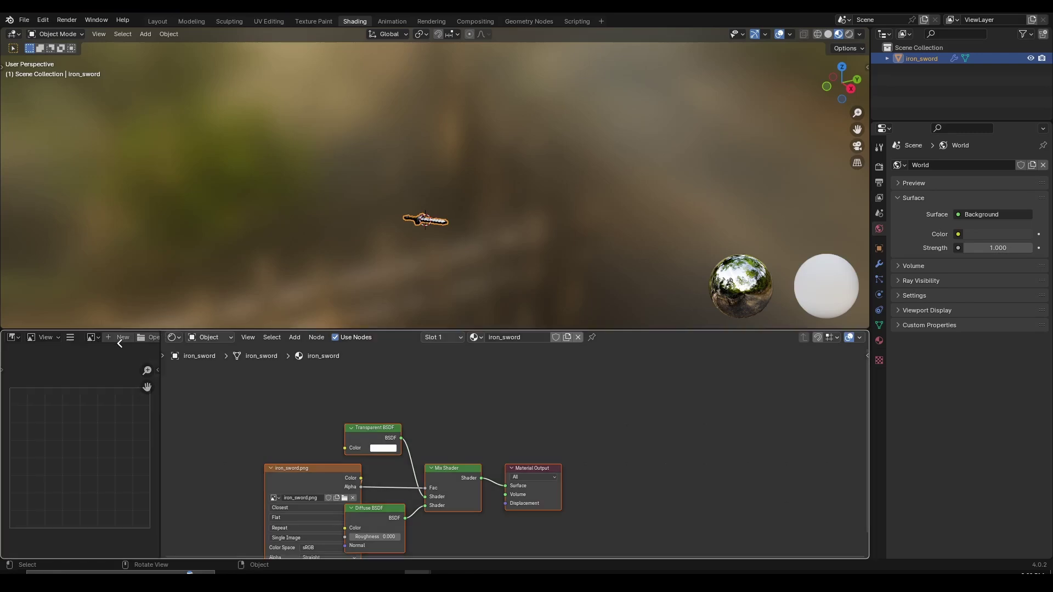
drag(120, 344, 120, 344)
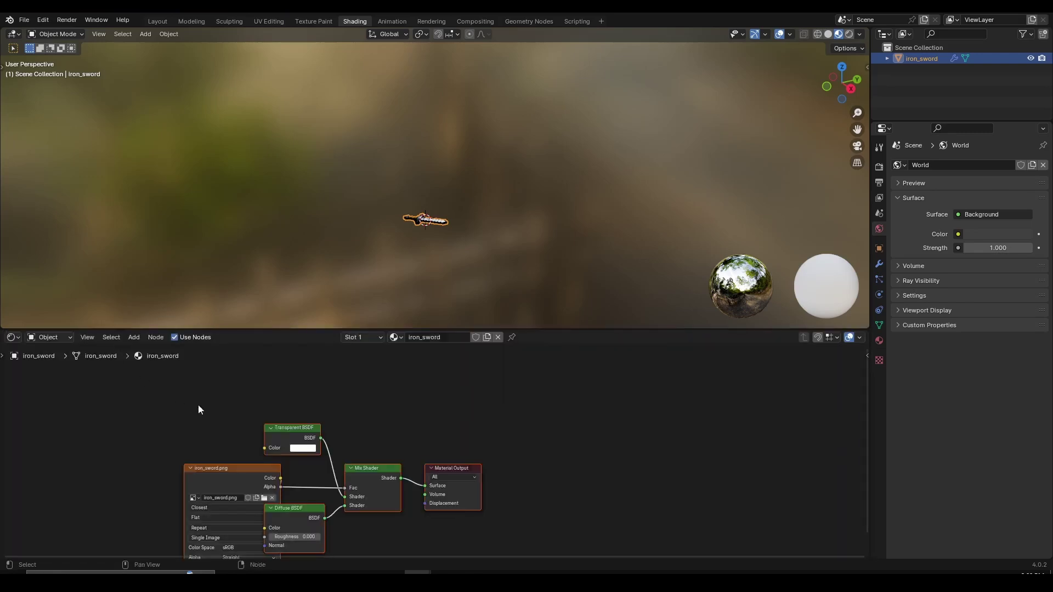
scroll(199, 406, down, 1)
middle_drag(268, 437, 339, 394)
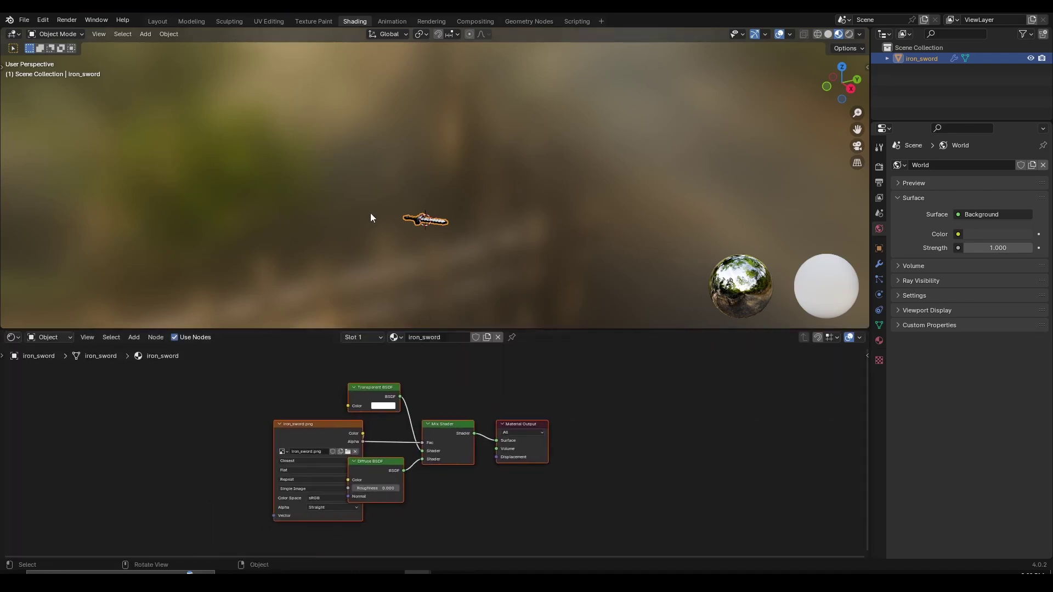
scroll(229, 433, up, 1)
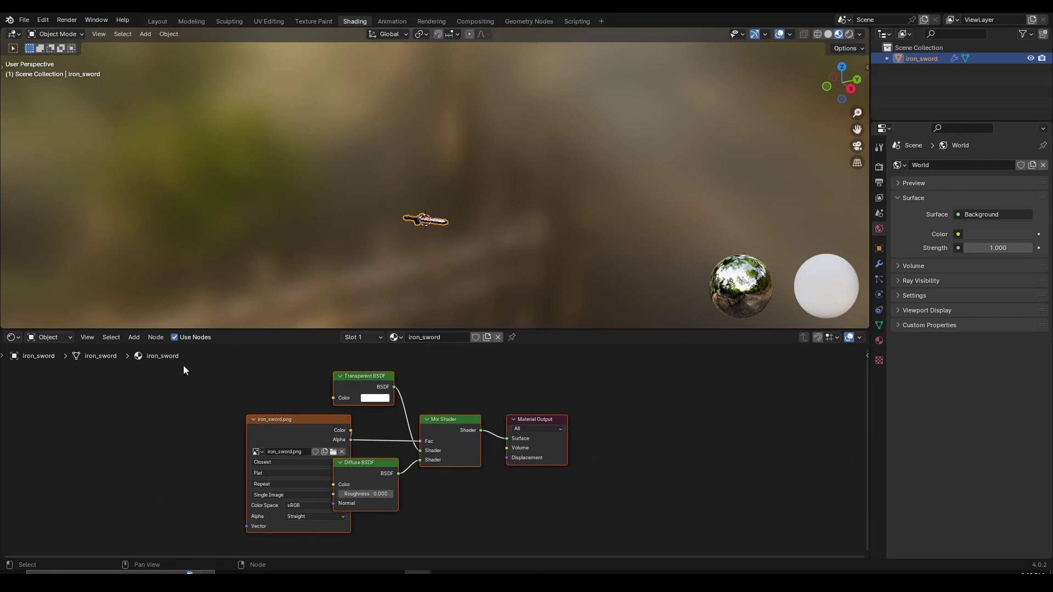
Show the iron sword enlarged and centred in the viewport's top orthographic view.
middle_drag(371, 195, 493, 272)
scroll(477, 246, up, 3)
key(KP_7)
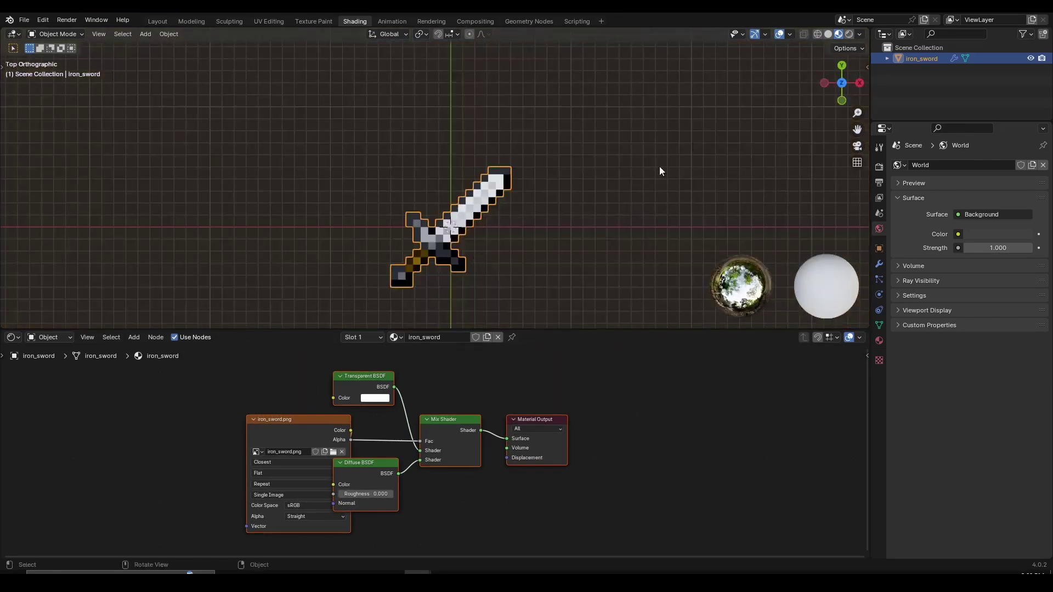
middle_drag(660, 166, 627, 142)
click(844, 74)
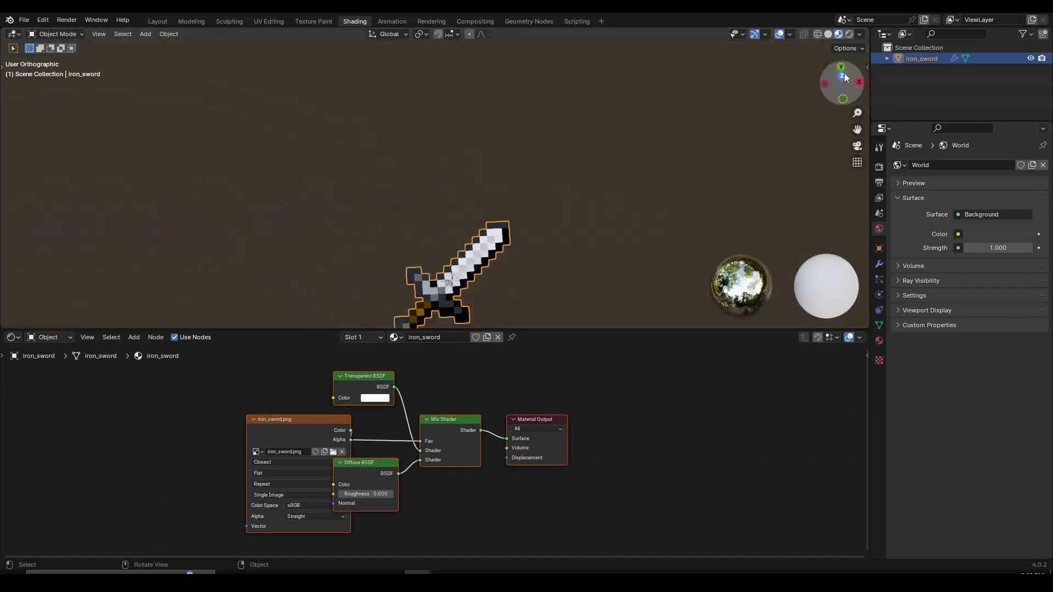
scroll(567, 268, up, 1)
shift+middle_drag(546, 253, 498, 215)
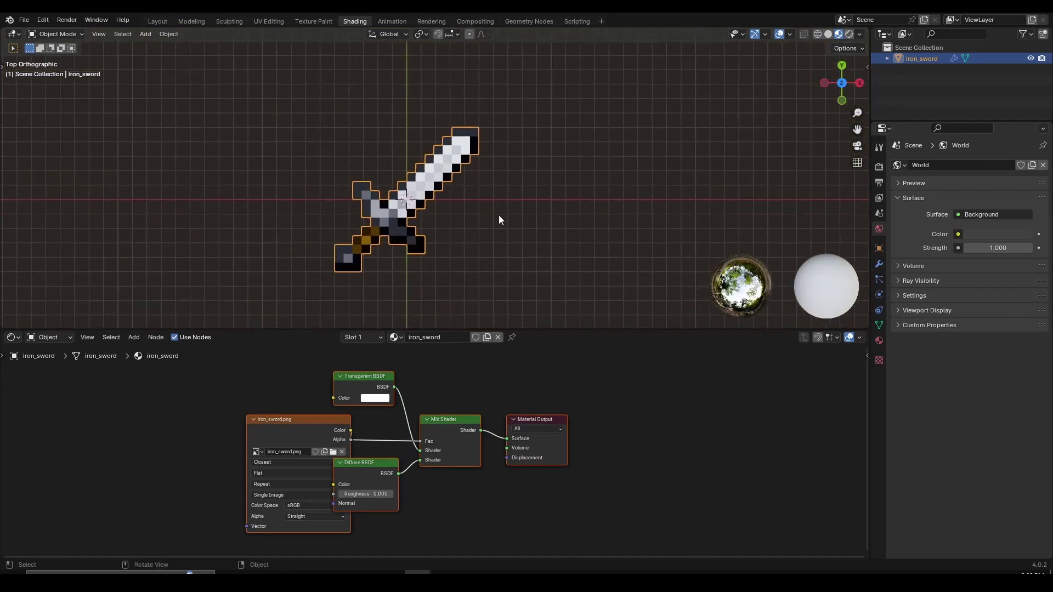
Move the iron_sword.png image texture node away from the overlapping Diffuse BSDF node.
scroll(299, 466, up, 2)
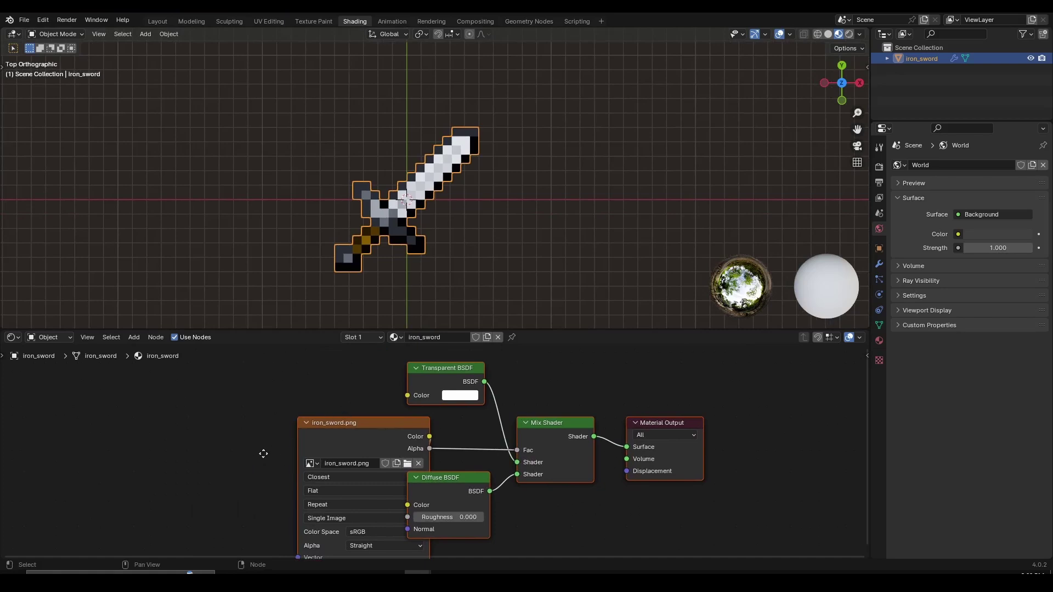
scroll(244, 457, down, 2)
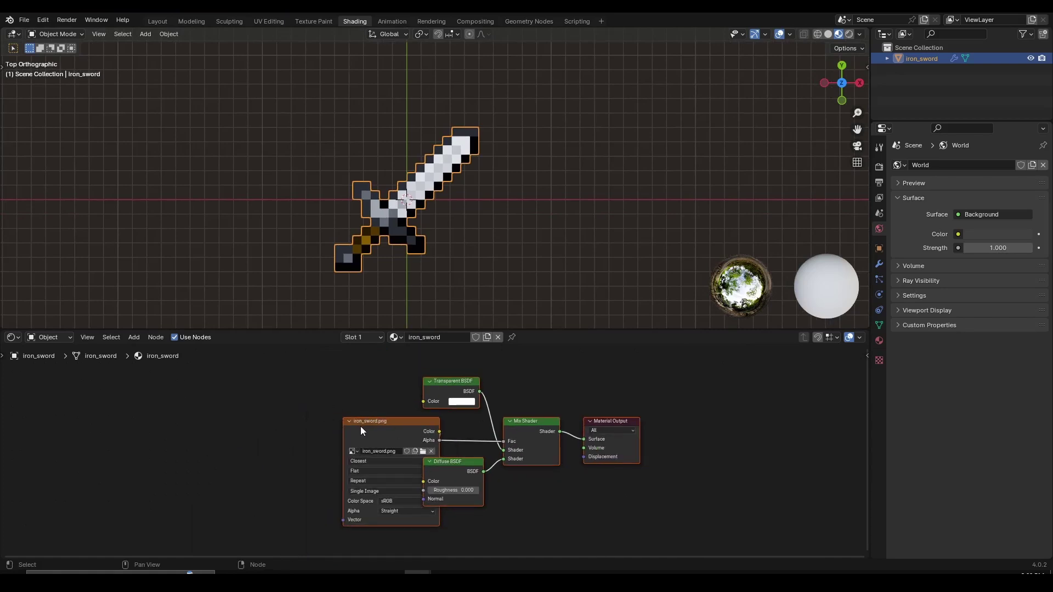
scroll(307, 443, up, 2)
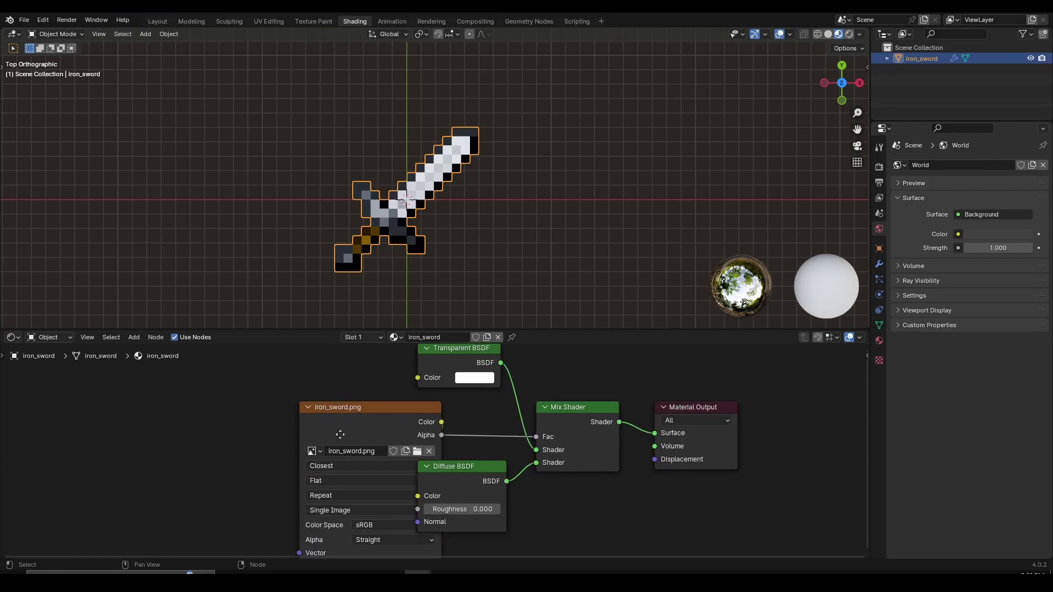
drag(351, 439, 205, 430)
scroll(428, 449, down, 5)
scroll(430, 448, up, 5)
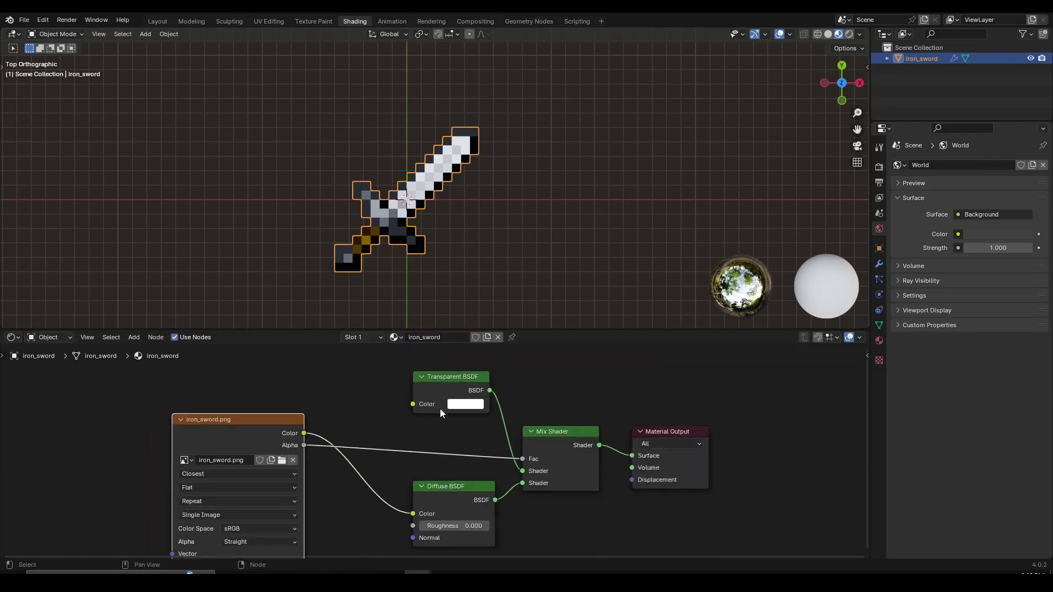
Space out the Transparent BSDF, Diffuse BSDF, Mix Shader and Material Output nodes so their connections are clearly laid out.
mouse_move(449, 382)
mouse_down()
mouse_move(417, 382)
mouse_move(432, 382)
mouse_up()
scroll(436, 452, down, 3)
drag(438, 473, 422, 488)
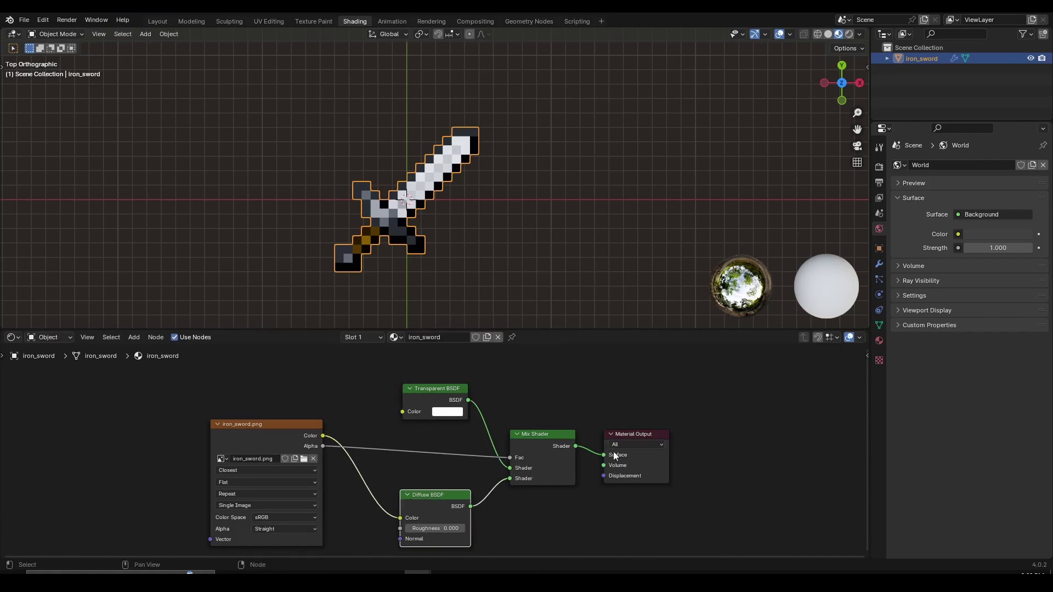
drag(646, 437, 681, 421)
drag(552, 440, 575, 442)
scroll(257, 496, up, 2)
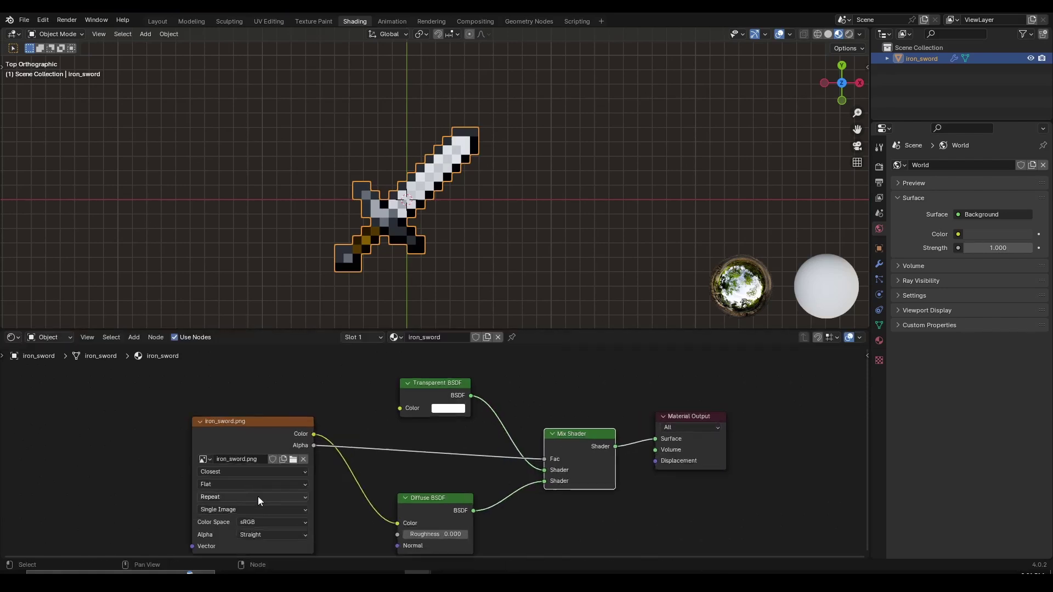
Delete the Diffuse BSDF node from the iron_sword material.
scroll(485, 291, up, 3)
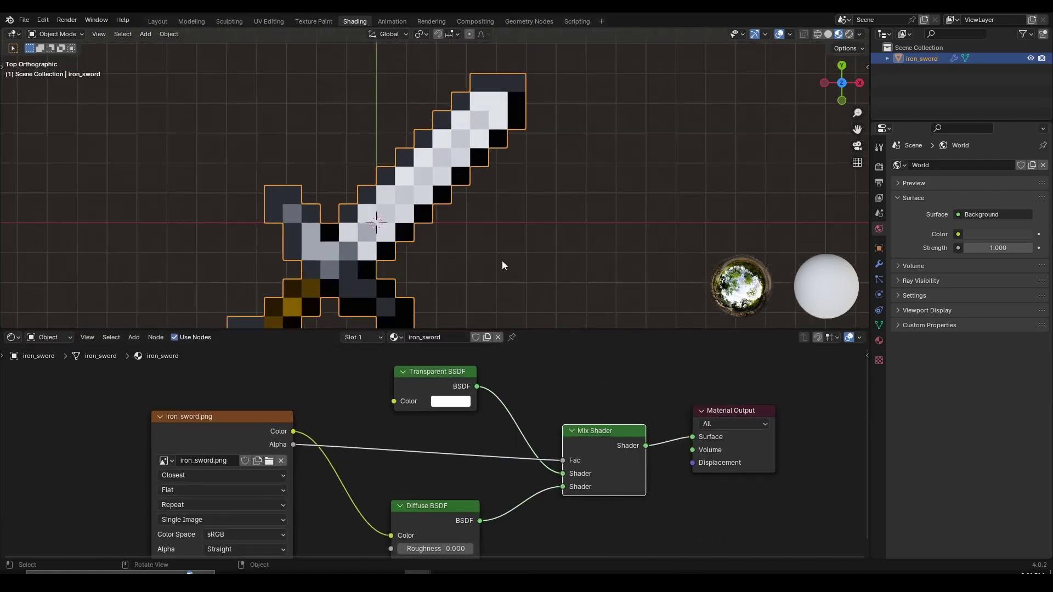
shift+middle_drag(460, 262, 517, 246)
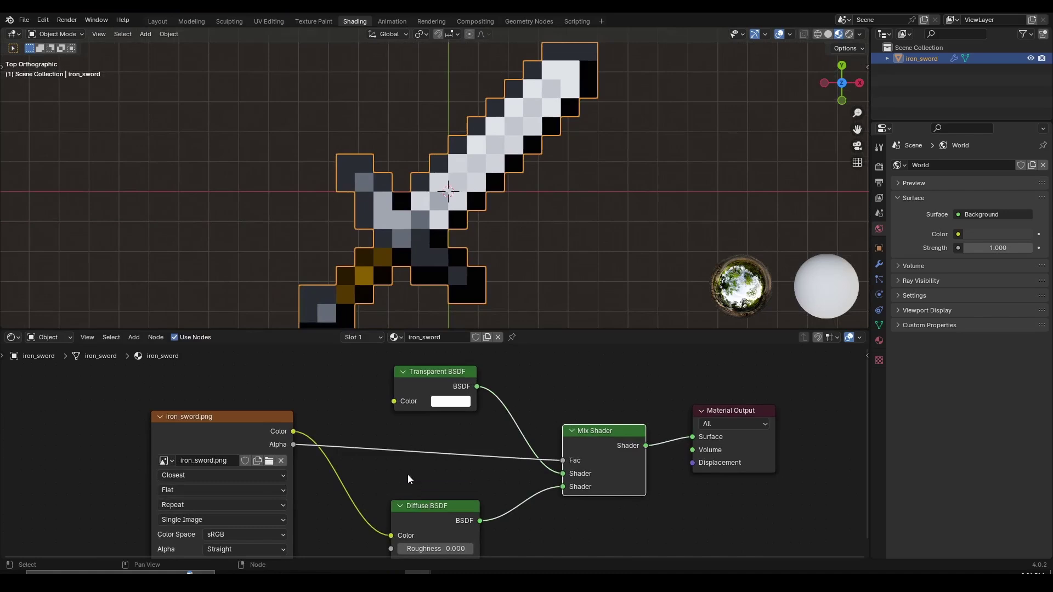
scroll(430, 486, down, 3)
middle_drag(441, 525, 454, 473)
scroll(467, 442, up, 4)
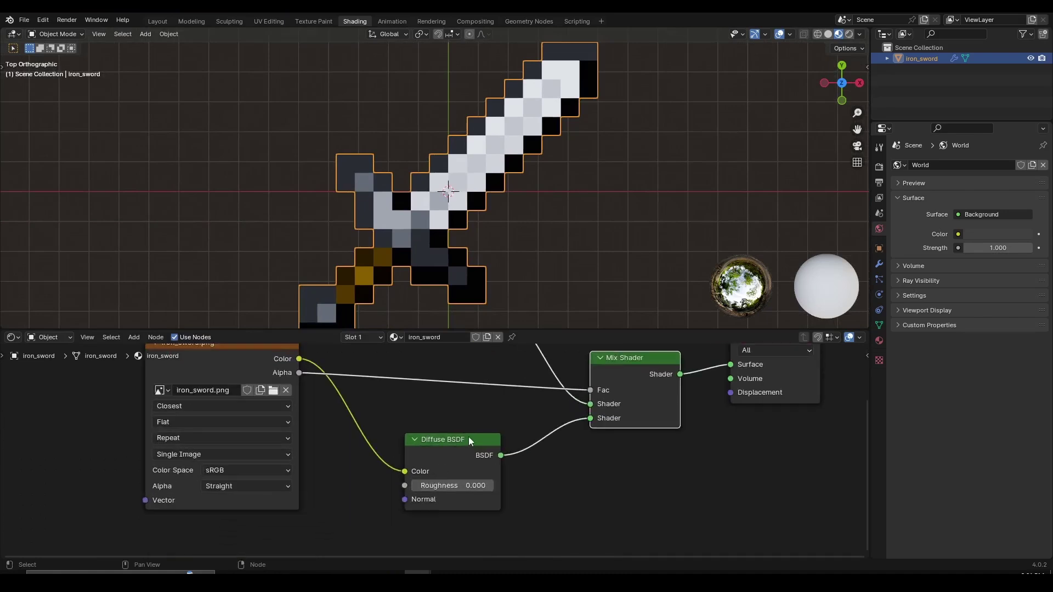
click(459, 454)
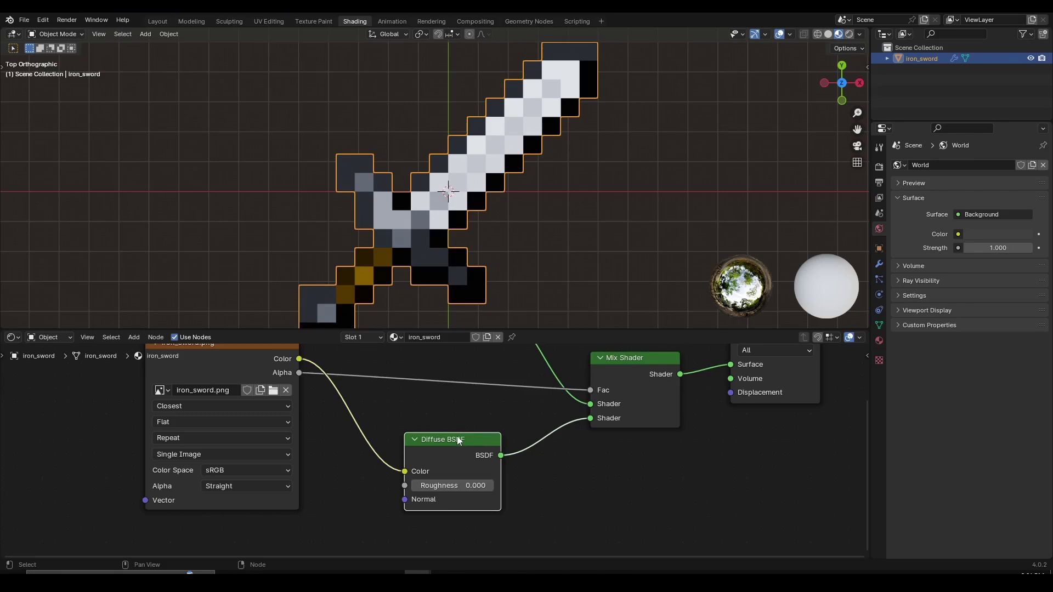
key(Delete)
key(ctrl+z)
key(Delete)
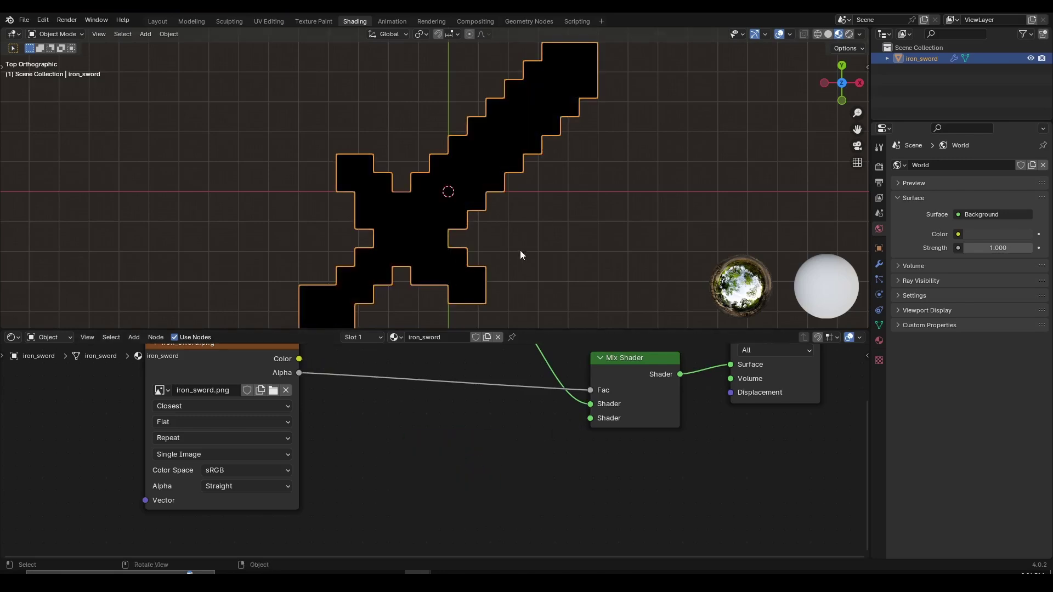
Move the iron_sword.png texture node farther from the Mix Shader to make room between them.
scroll(381, 374, down, 1)
middle_drag(380, 374, 379, 397)
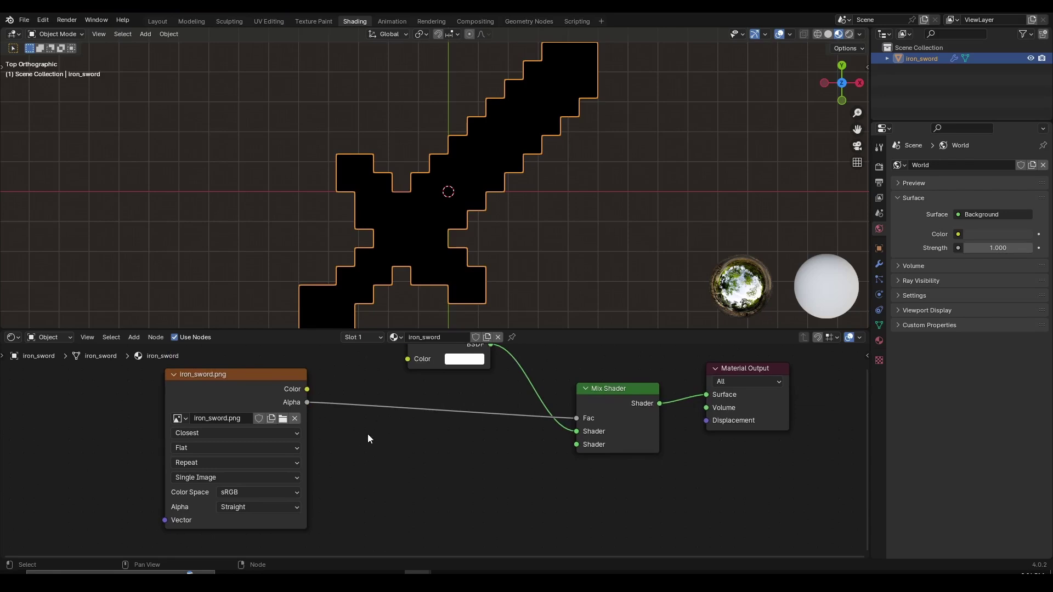
scroll(364, 431, down, 1)
drag(279, 404, 211, 395)
middle_drag(406, 473, 418, 447)
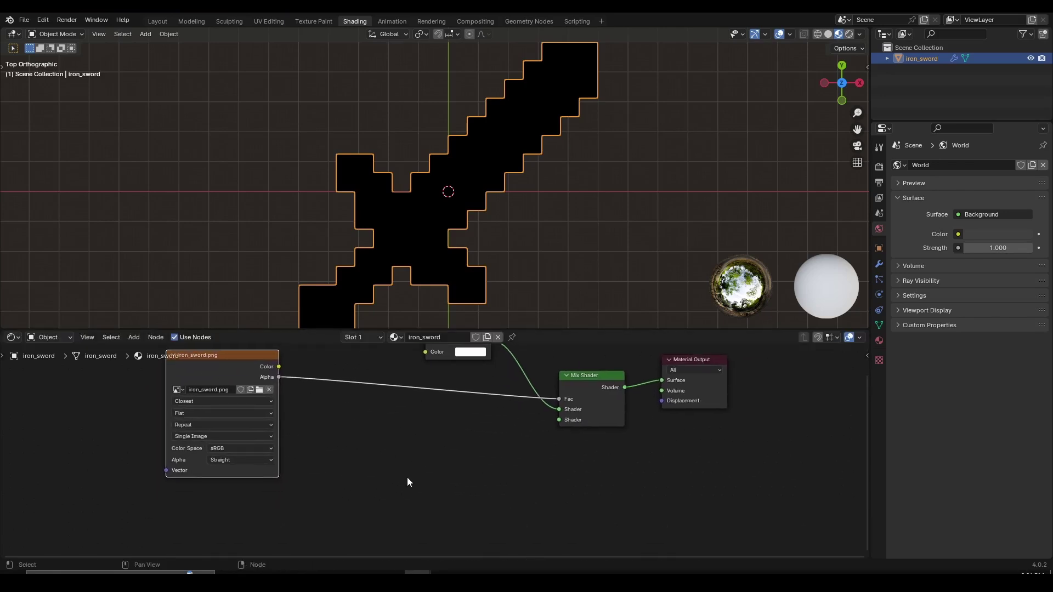
Add an Add Shader node to the iron_sword material and place it below the Mix Shader.
key(shift+a)
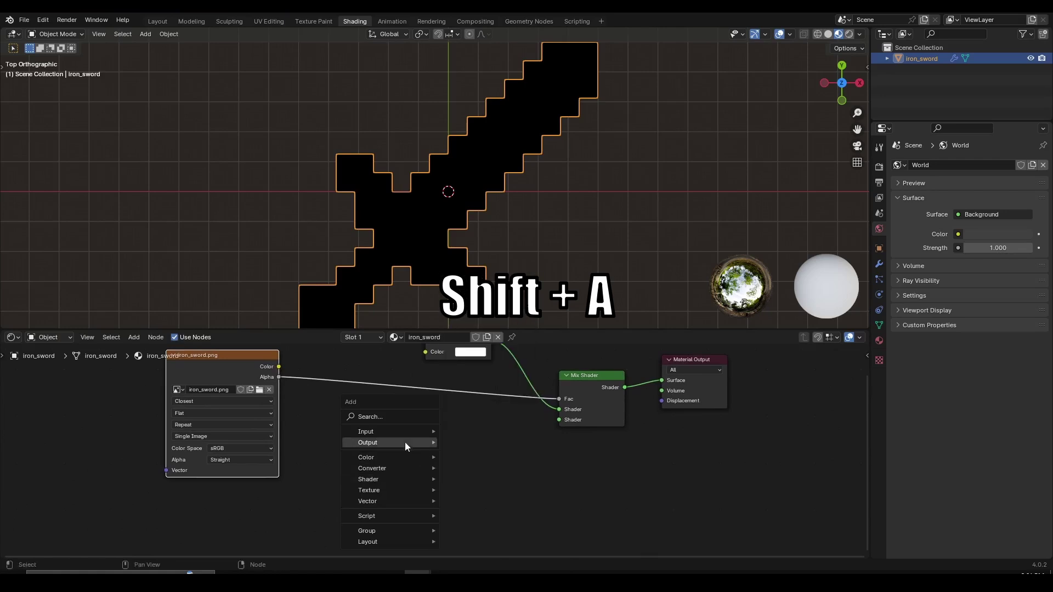
mouse_move(411, 429)
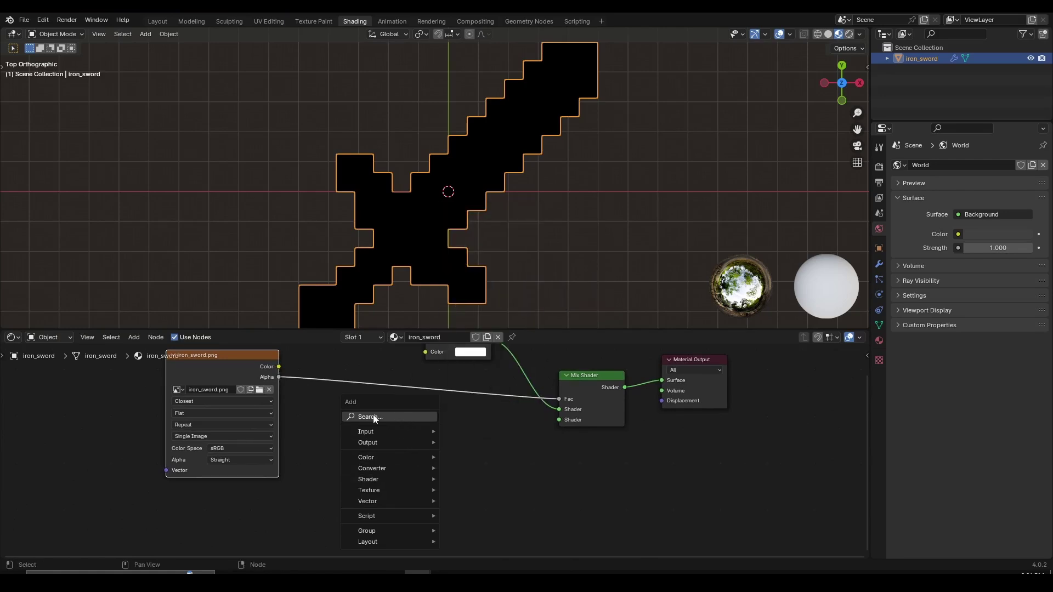
click(383, 416)
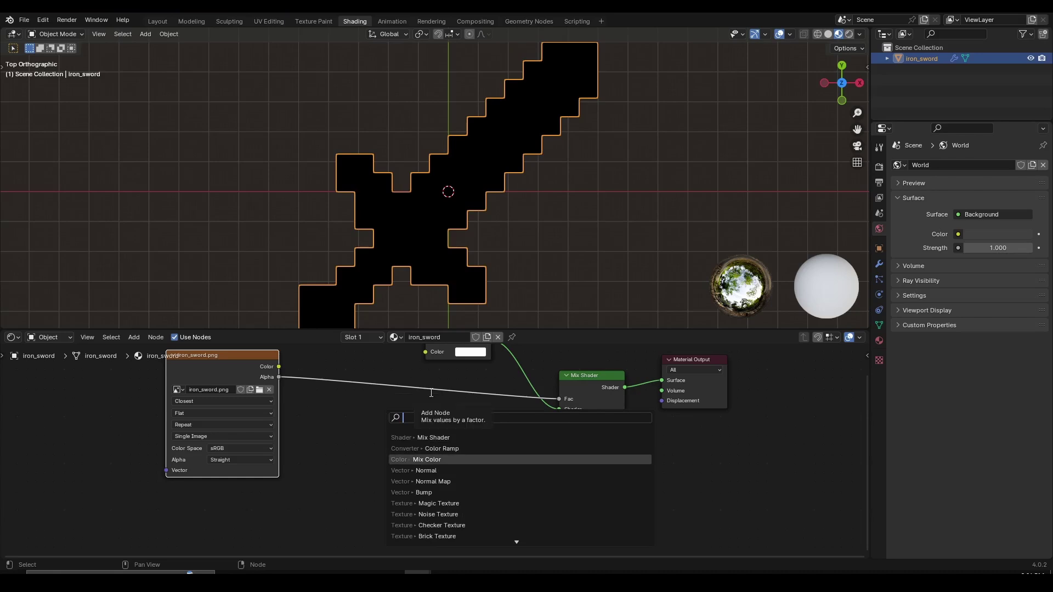
text(add)
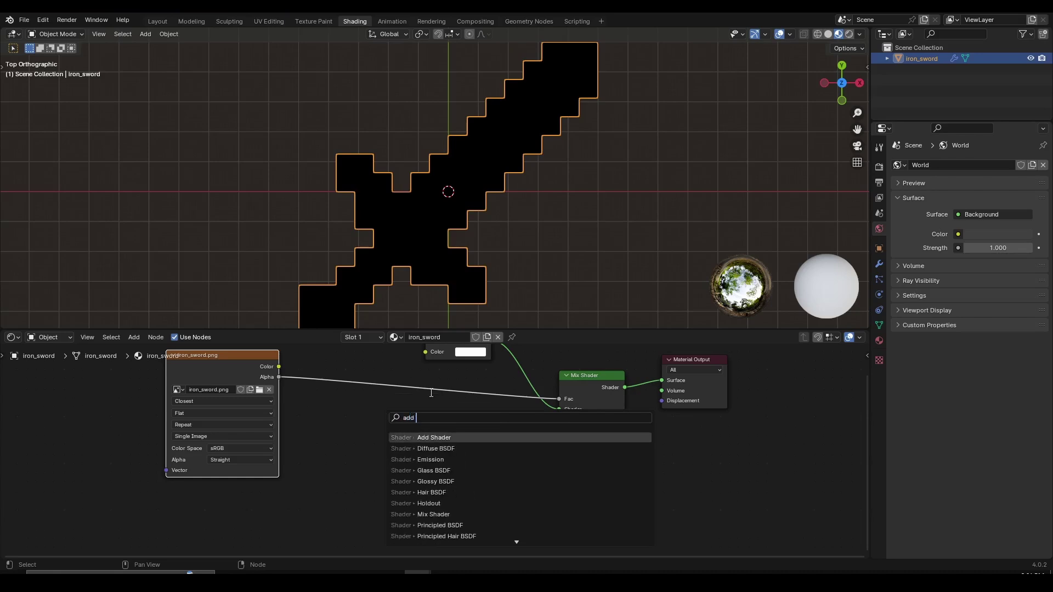
text( she)
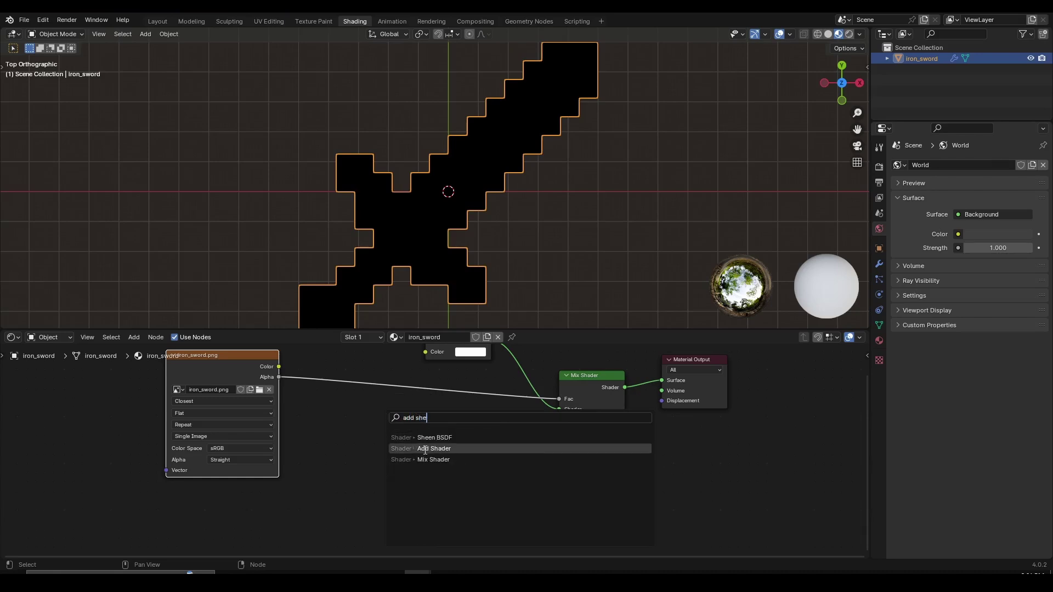
click(425, 449)
click(448, 446)
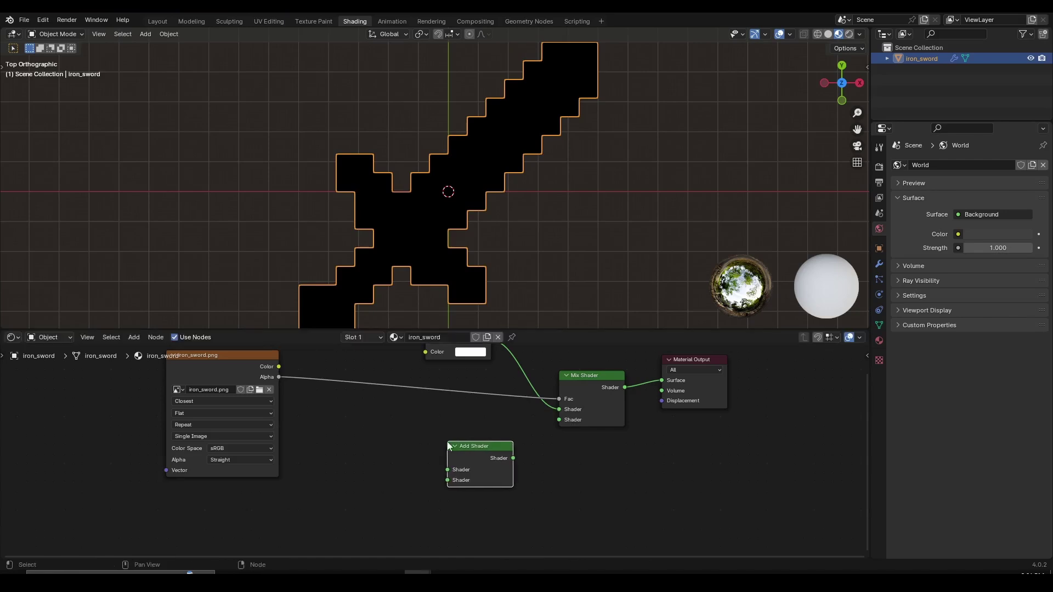
mouse_move(448, 445)
mouse_down()
mouse_move(441, 455)
mouse_move(458, 449)
mouse_up()
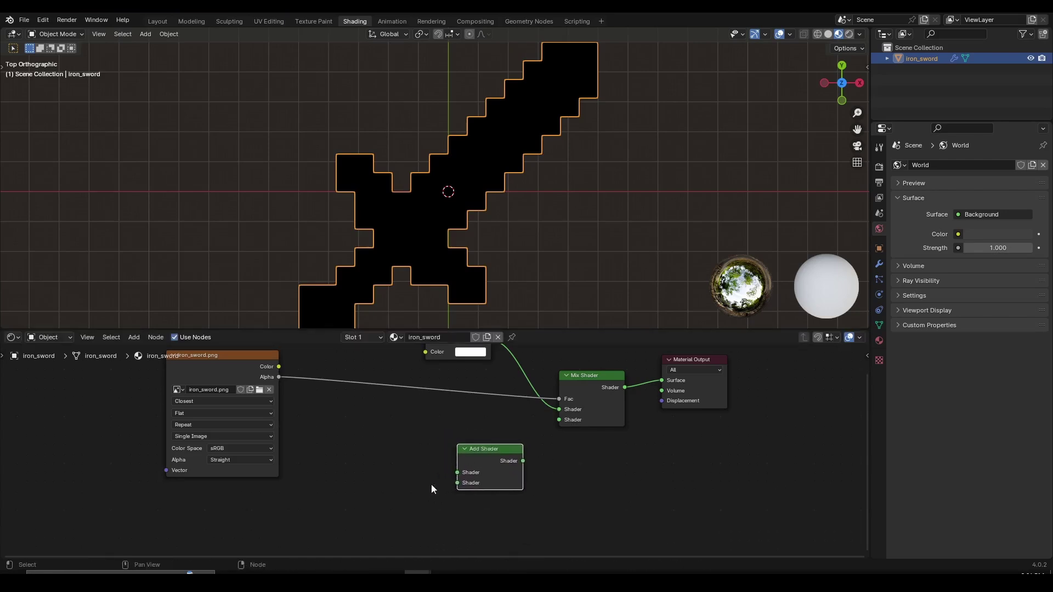
Add a Noise Texture node and place it below the iron_sword.png image texture node.
middle_drag(431, 489, 476, 445)
key(shift+a)
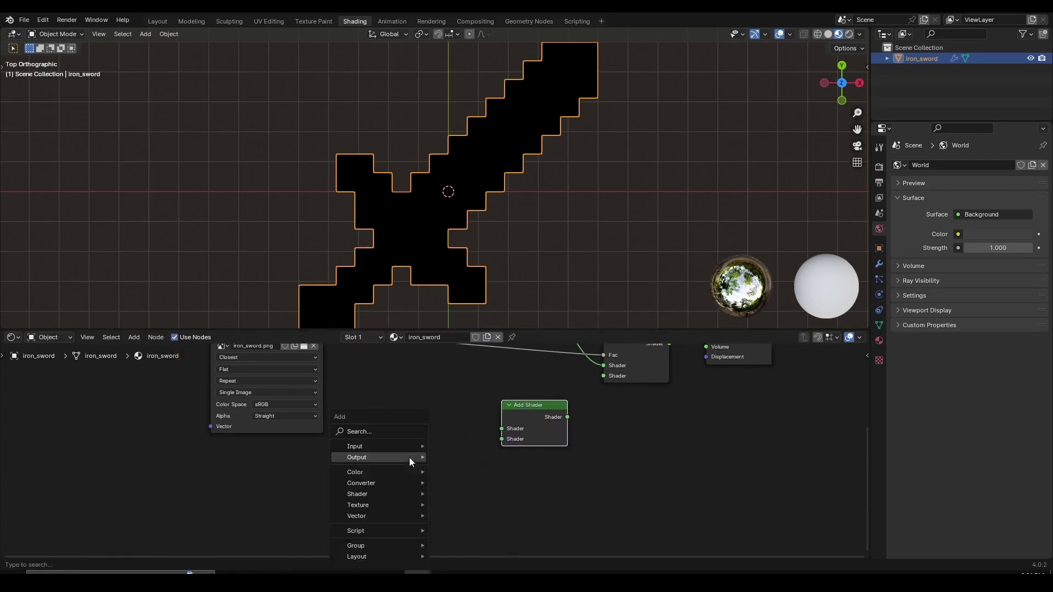
click(398, 435)
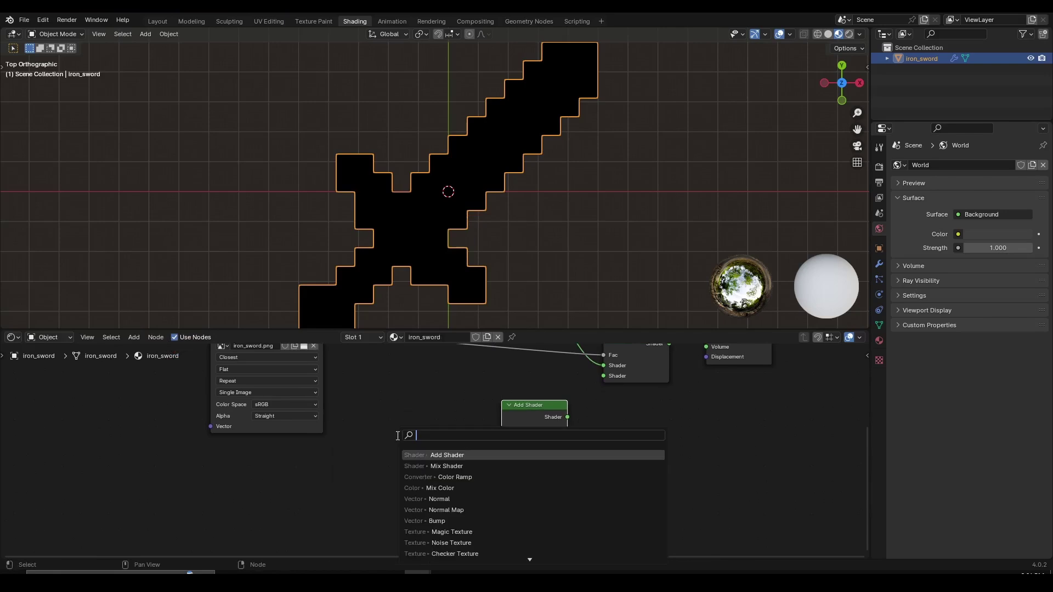
text(noise)
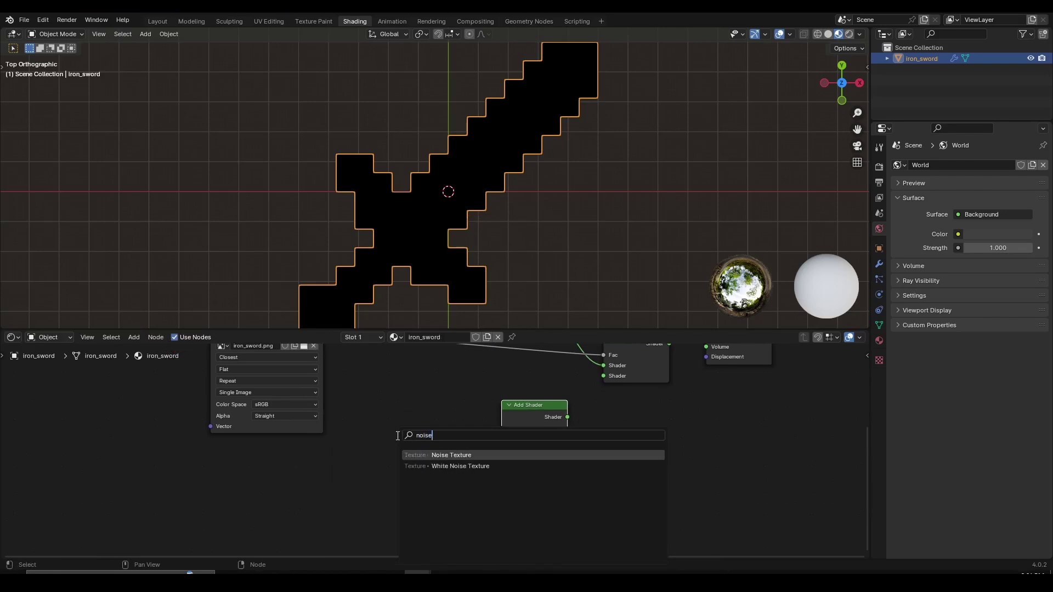
key(Return)
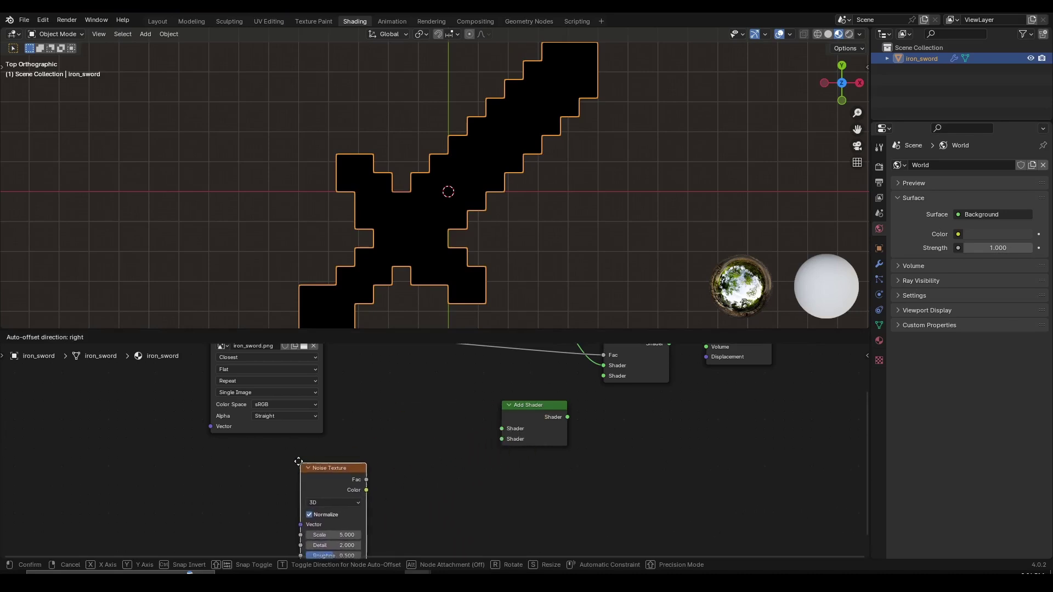
click(272, 450)
middle_drag(361, 453, 424, 475)
drag(376, 485, 368, 486)
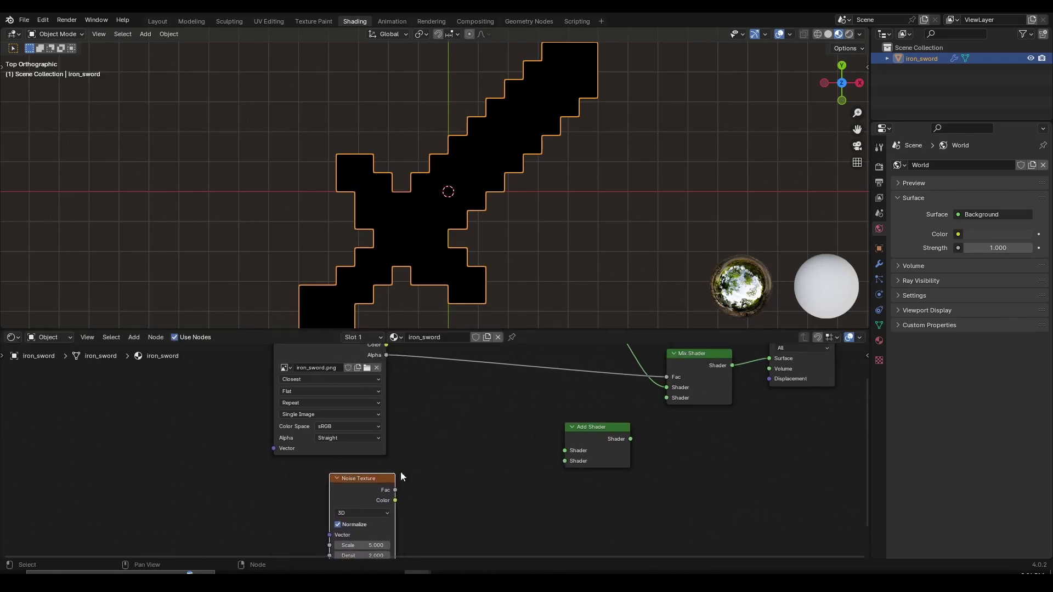
Route the iron_sword.png Color output through the Add Shader's first input into the Mix Shader's second Shader input.
middle_drag(453, 466, 355, 514)
scroll(342, 473, up, 1)
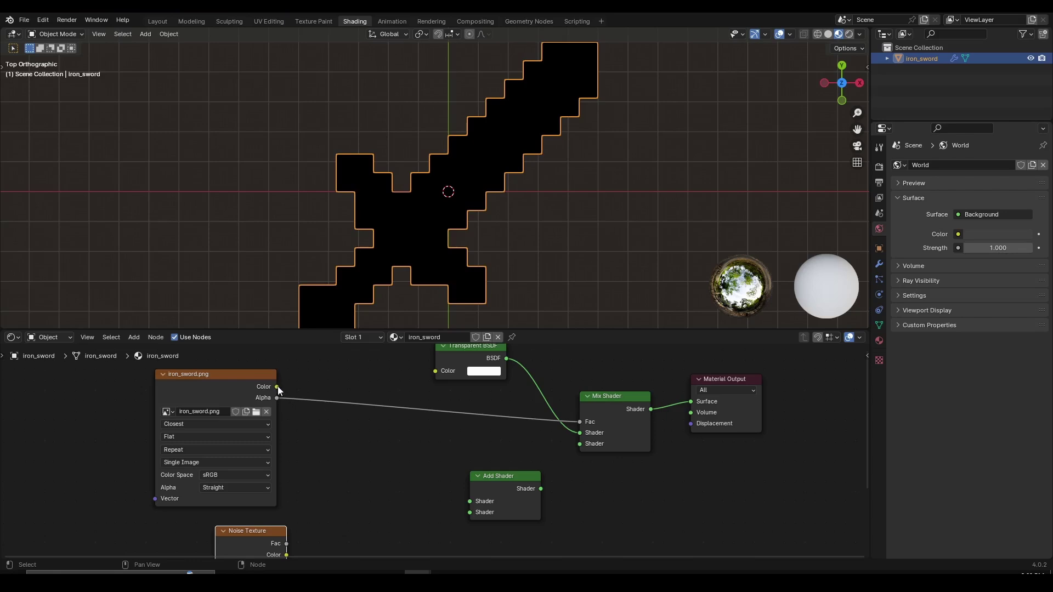
drag(278, 386, 577, 444)
Connect the Noise Texture's Color output to the second Shader input of the Add Shader.
middle_drag(316, 545, 371, 475)
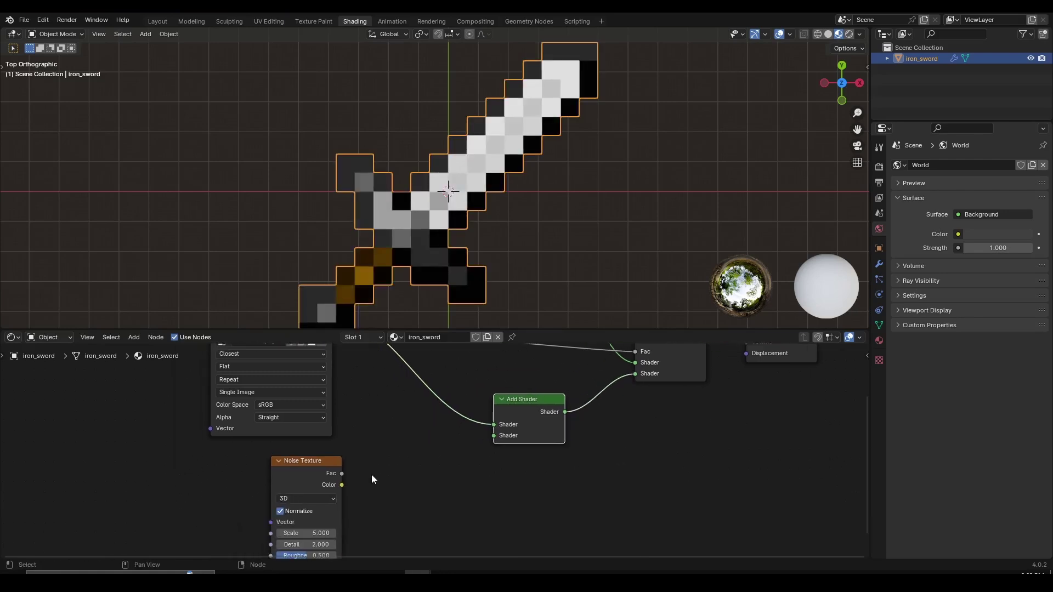
scroll(362, 481, up, 1)
drag(303, 474, 274, 482)
scroll(306, 492, up, 1)
scroll(265, 496, down, 3)
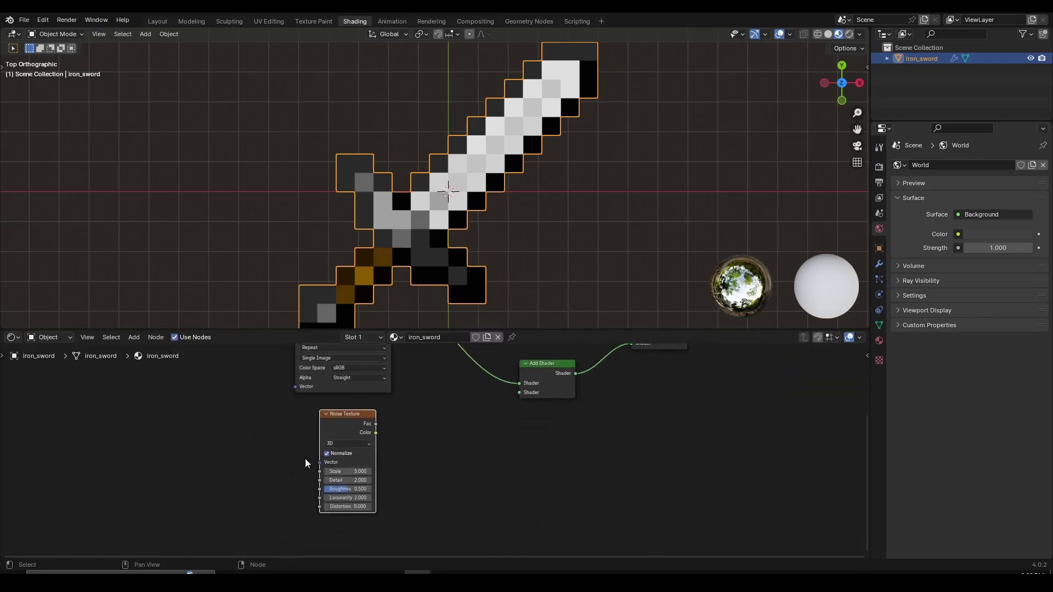
scroll(340, 458, up, 2)
middle_drag(330, 497, 313, 513)
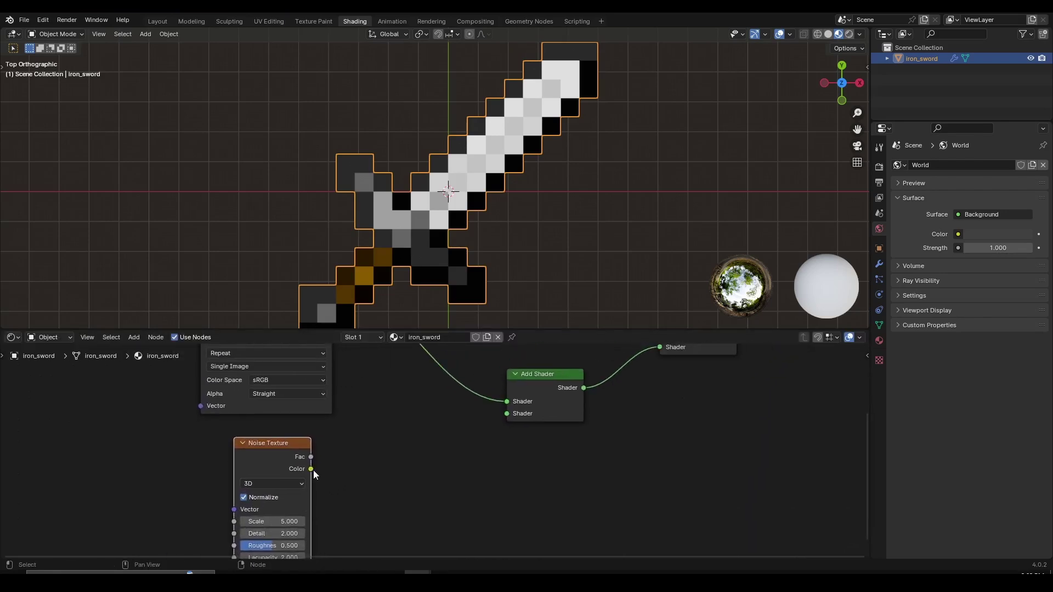
drag(313, 469, 509, 416)
middle_drag(412, 387, 284, 470)
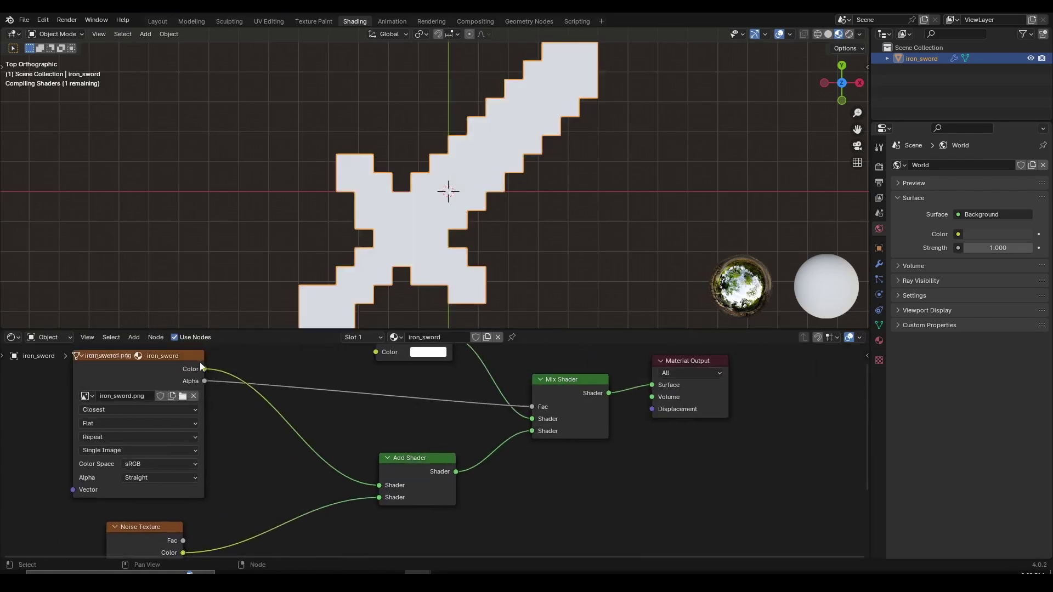
middle_drag(369, 481, 421, 443)
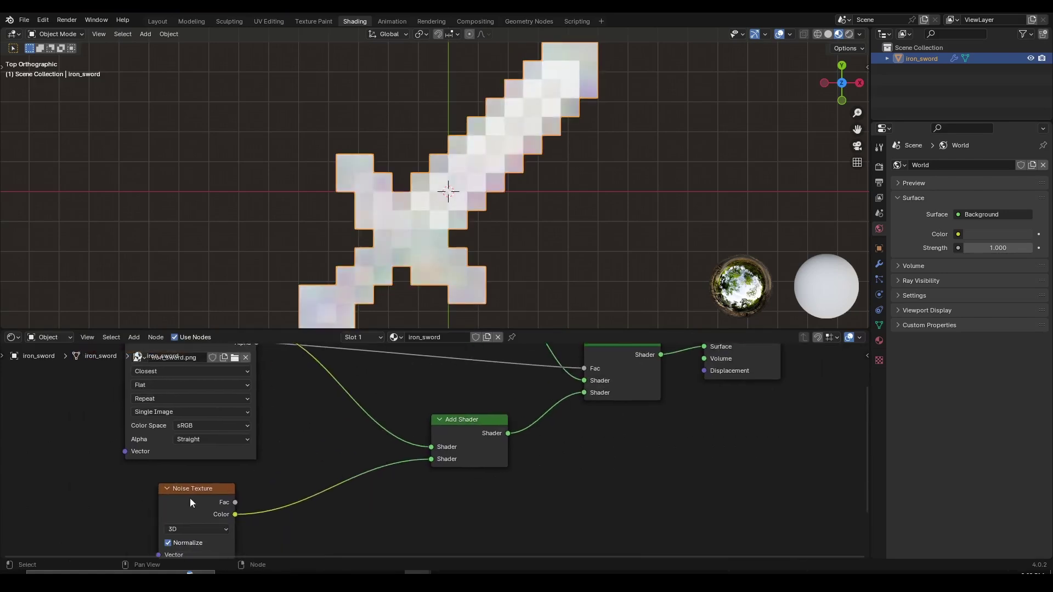
scroll(436, 465, up, 2)
middle_drag(396, 481, 460, 519)
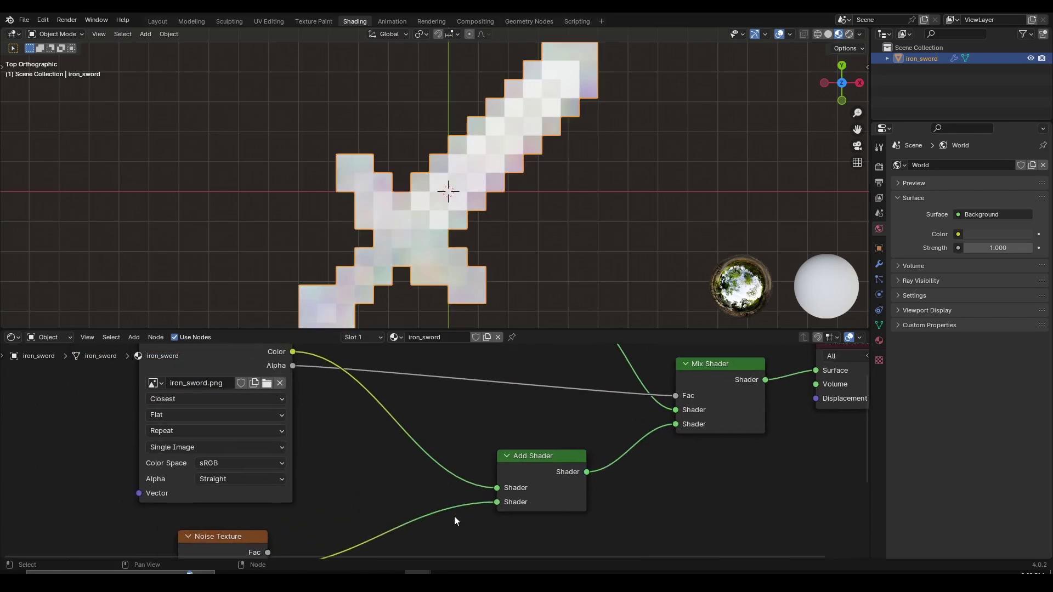
scroll(458, 509, down, 4)
middle_drag(456, 459, 518, 431)
drag(356, 493, 363, 495)
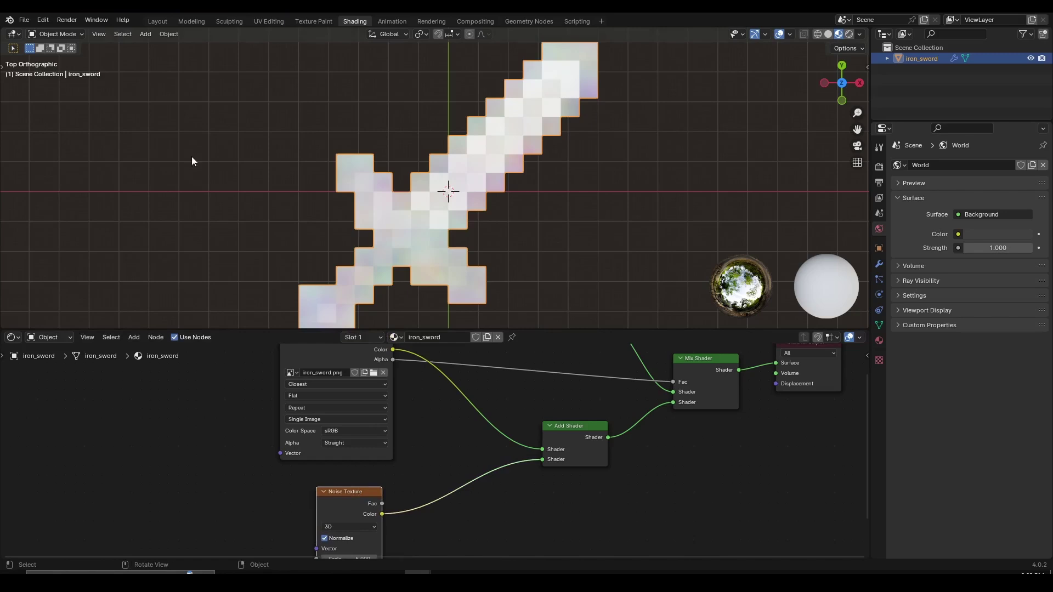
Look up the Node Wrangler add-on in the preferences to check whether it is enabled.
click(47, 22)
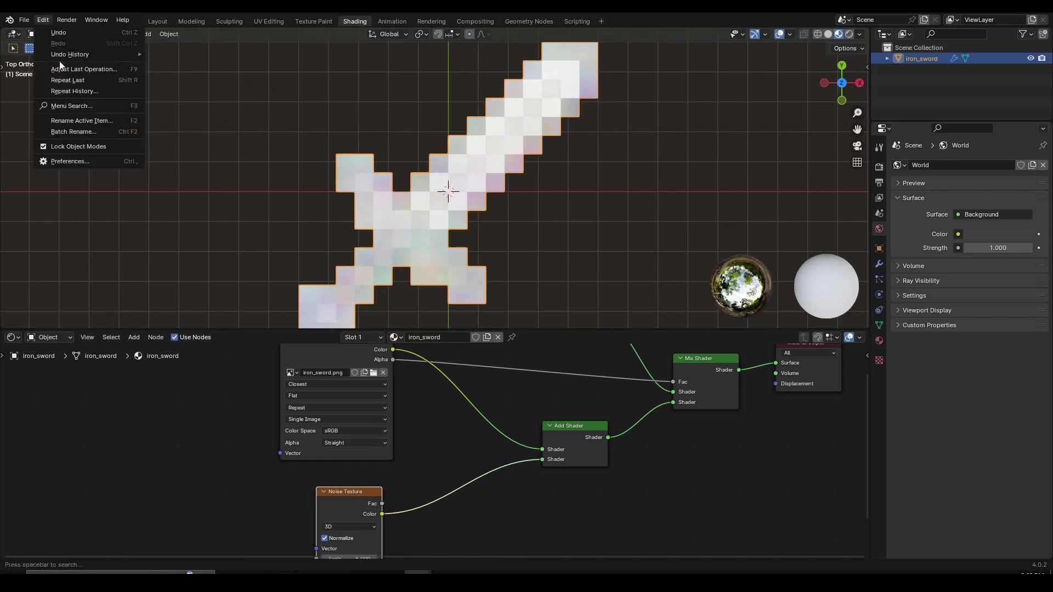
click(78, 160)
click(302, 42)
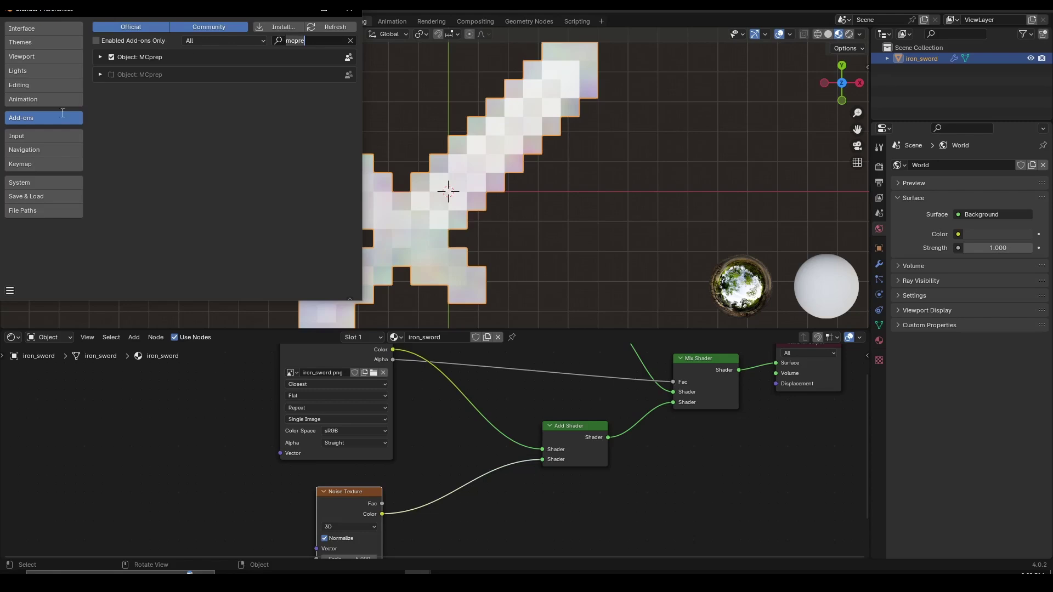
click(42, 119)
click(295, 37)
text(node w)
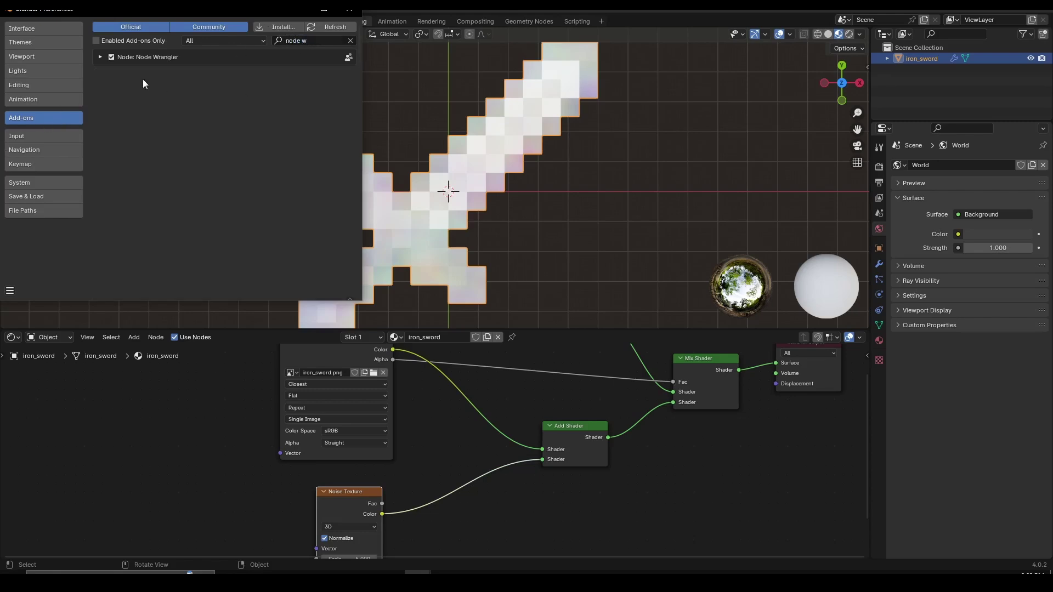
click(349, 9)
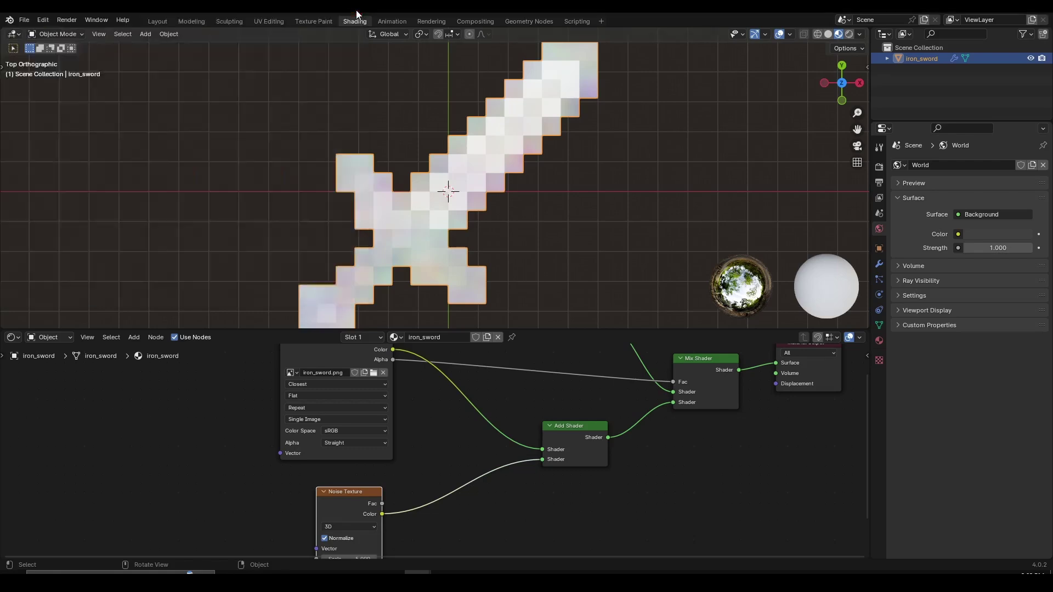
Add linked Texture Coordinate and Mapping nodes to the Noise Texture's Vector input with Node Wrangler.
middle_drag(325, 502, 364, 432)
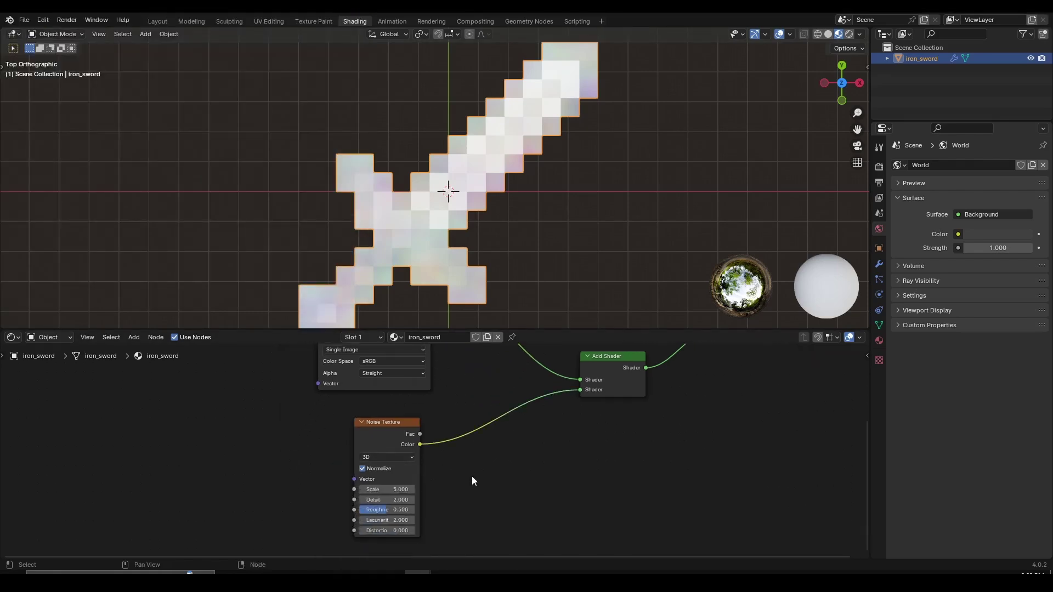
scroll(472, 476, up, 4)
drag(368, 422, 382, 440)
scroll(229, 449, down, 3)
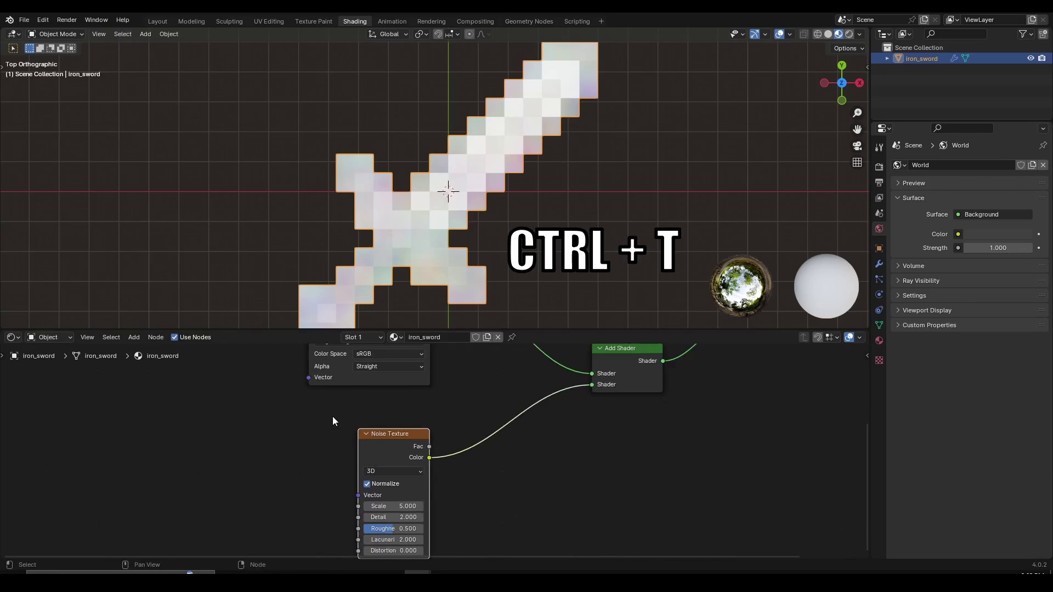
key(ctrl+t)
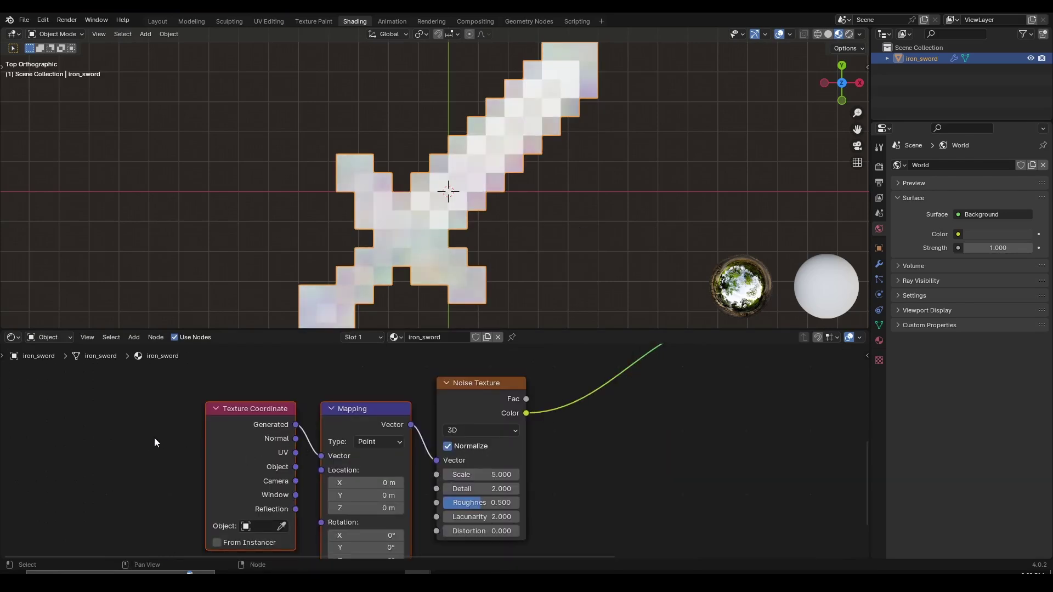
Space the Texture Coordinate and Mapping nodes farther apart from the Noise Texture node.
drag(239, 426, 185, 427)
drag(346, 423, 324, 415)
click(317, 409)
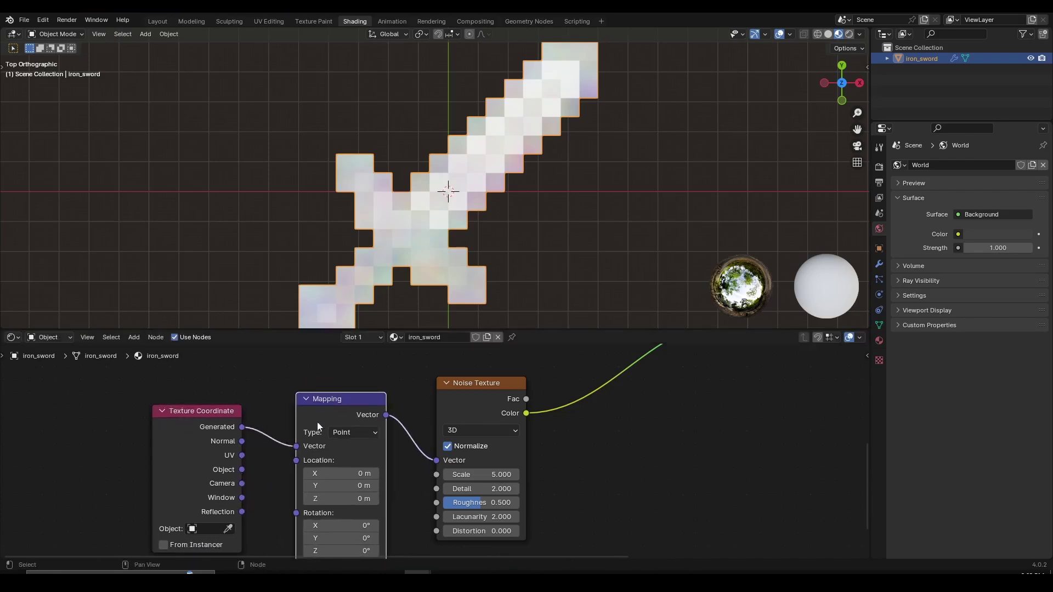
Connect the Texture Coordinate's Object output to the Mapping node's Vector input, replacing the Generated link.
scroll(267, 453, up, 2)
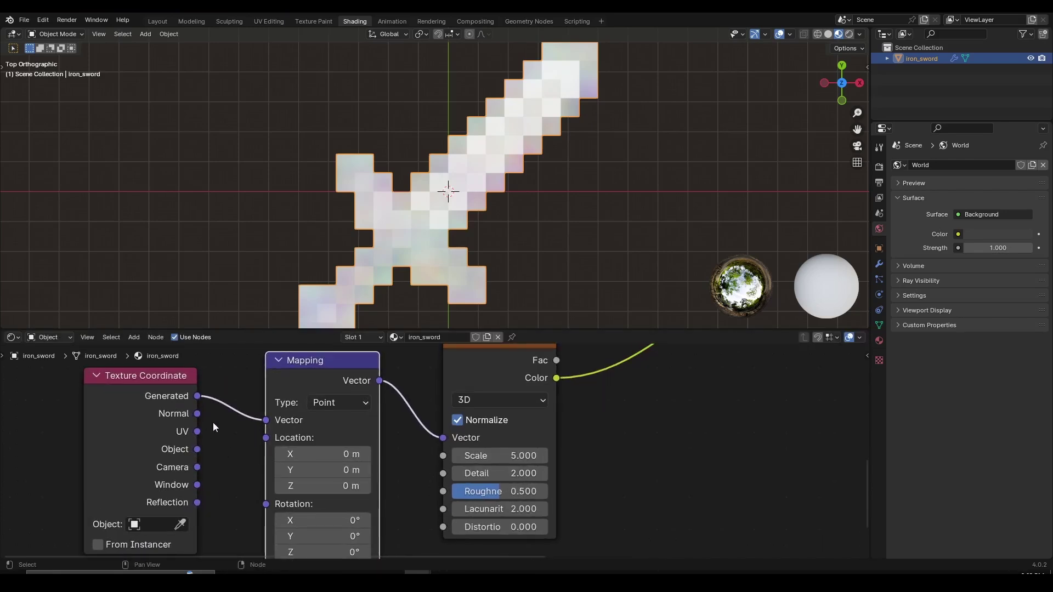
drag(198, 450, 266, 420)
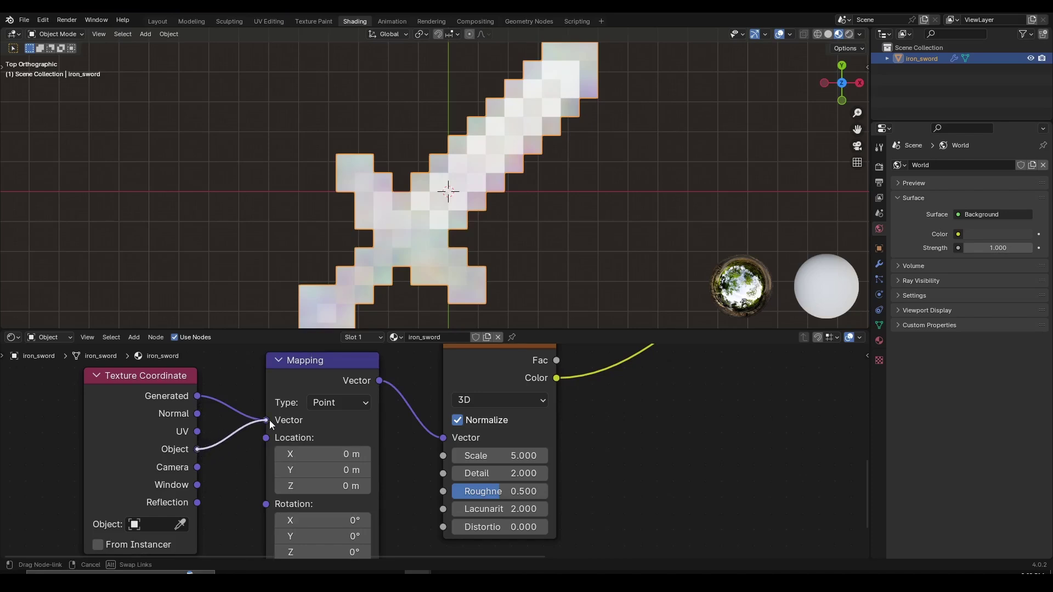
scroll(248, 427, down, 1)
scroll(439, 417, down, 3)
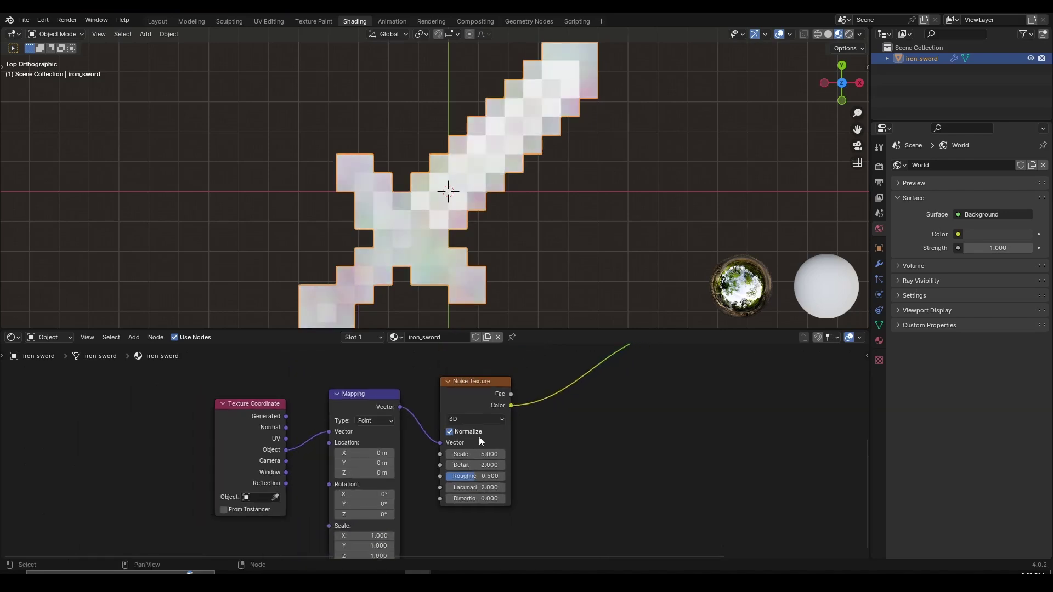
Move the Add Shader node farther from the Noise Texture to make room between them.
scroll(384, 446, up, 1)
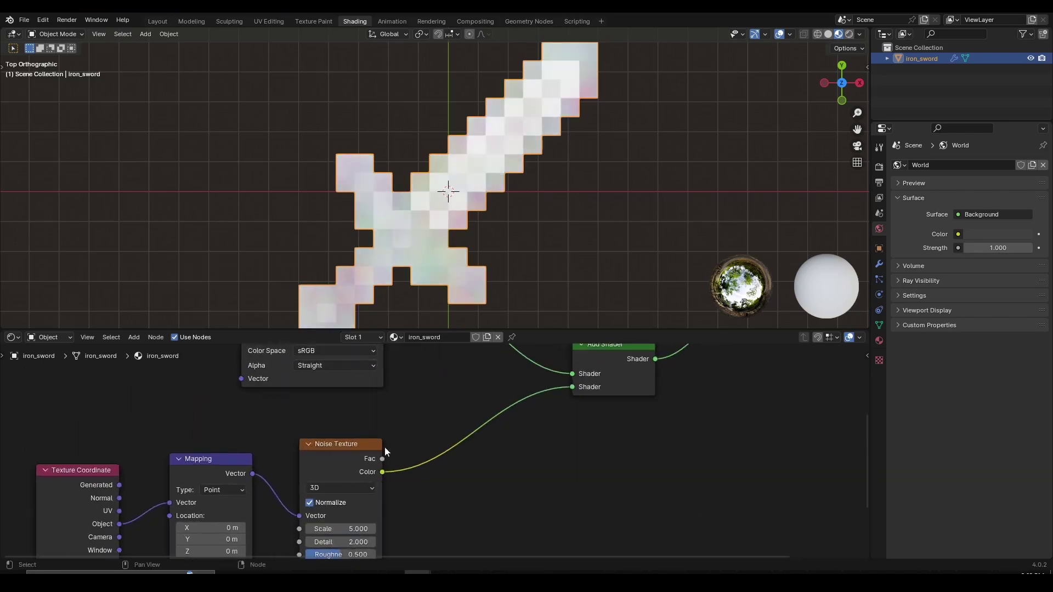
middle_drag(438, 446, 426, 466)
drag(356, 468, 360, 470)
middle_drag(505, 443, 469, 461)
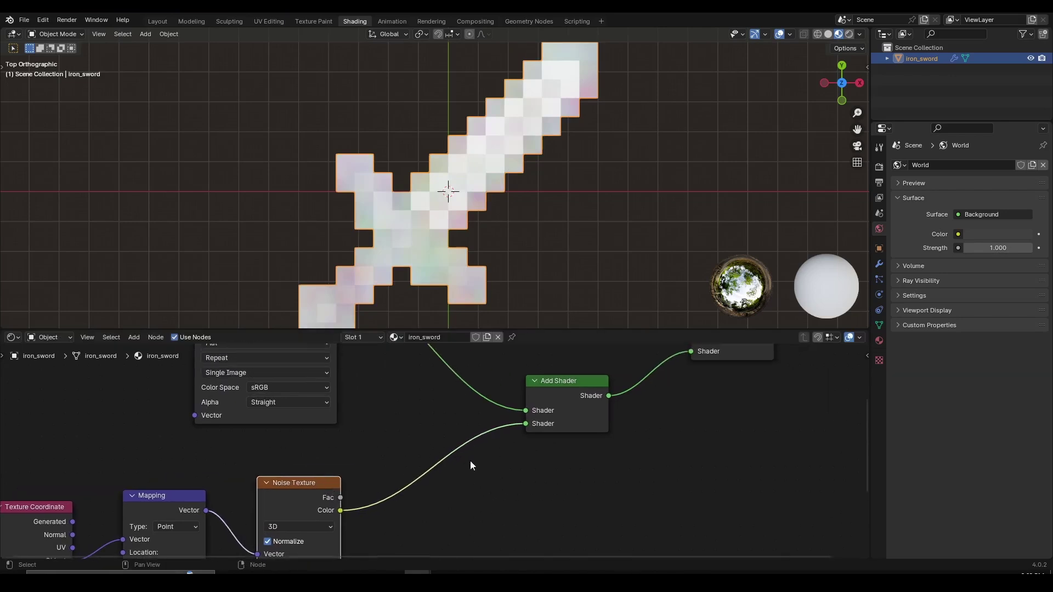
drag(566, 390, 591, 391)
middle_drag(482, 485, 485, 476)
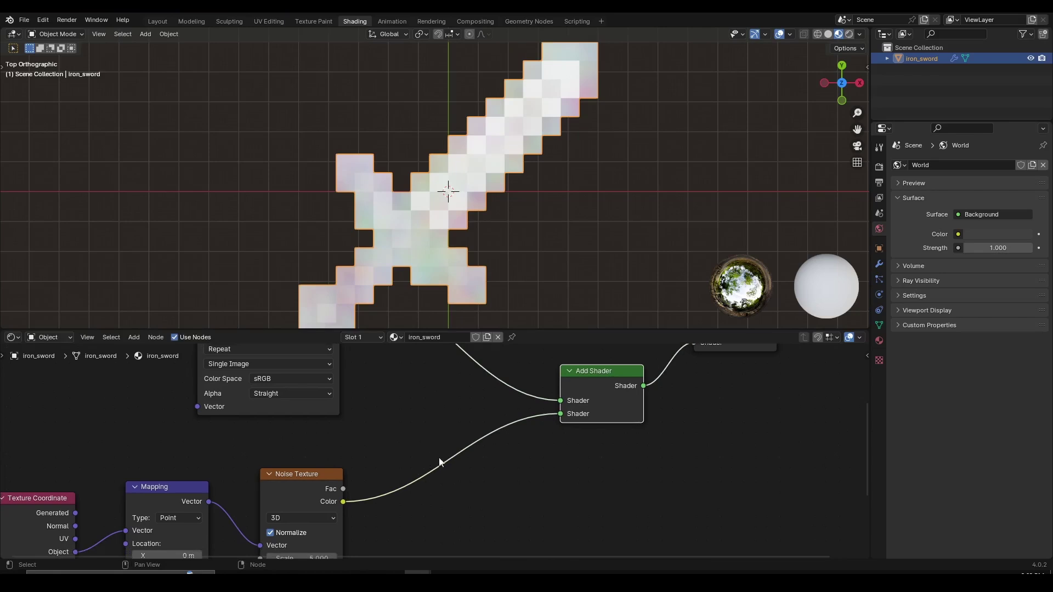
Insert a Color Ramp node on the link between the Noise Texture's Color output and the Add Shader.
key(shift+a)
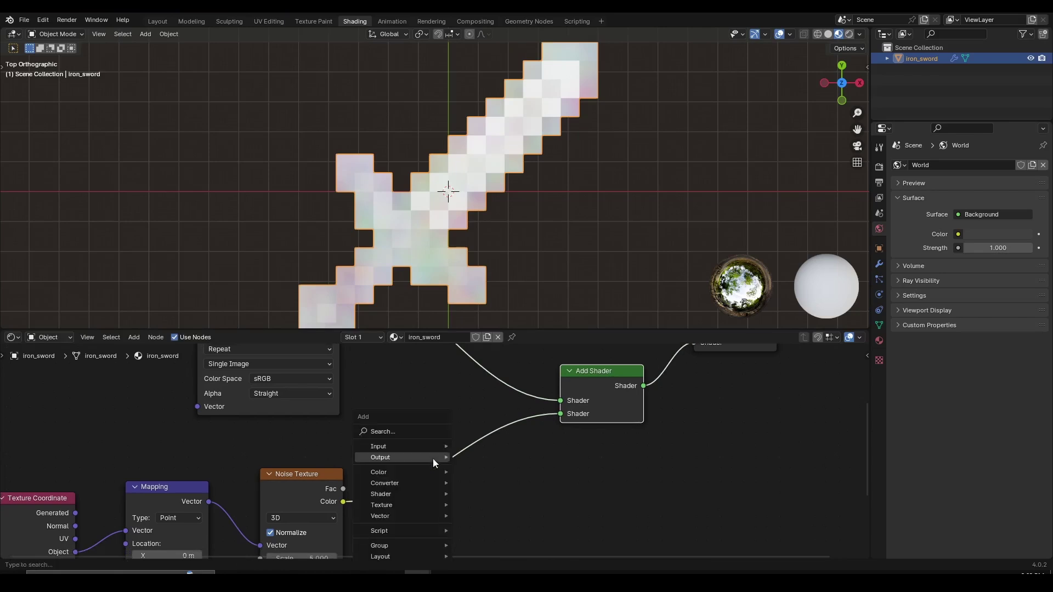
click(415, 433)
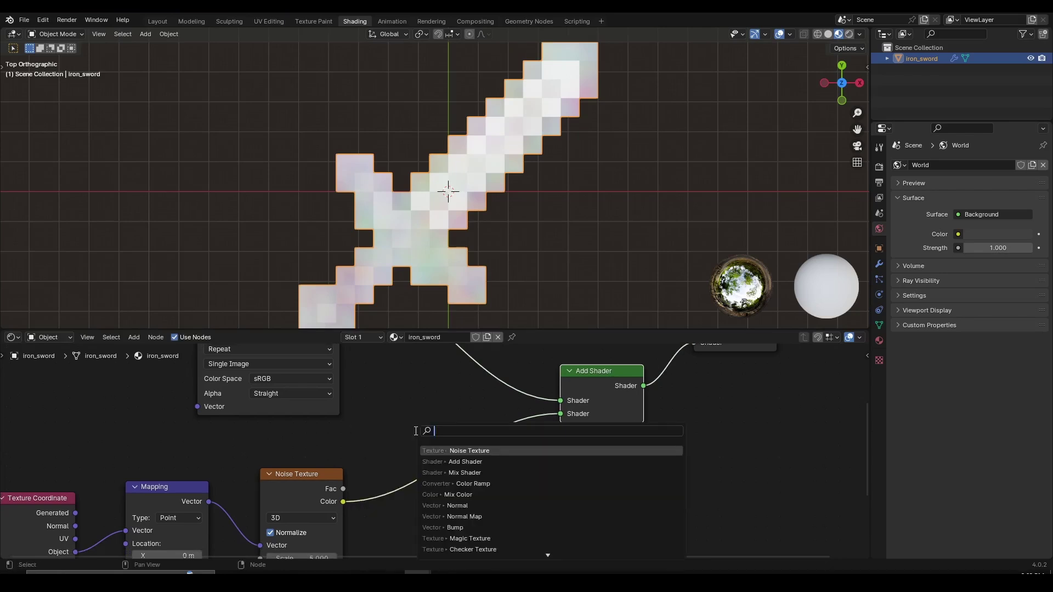
text(color)
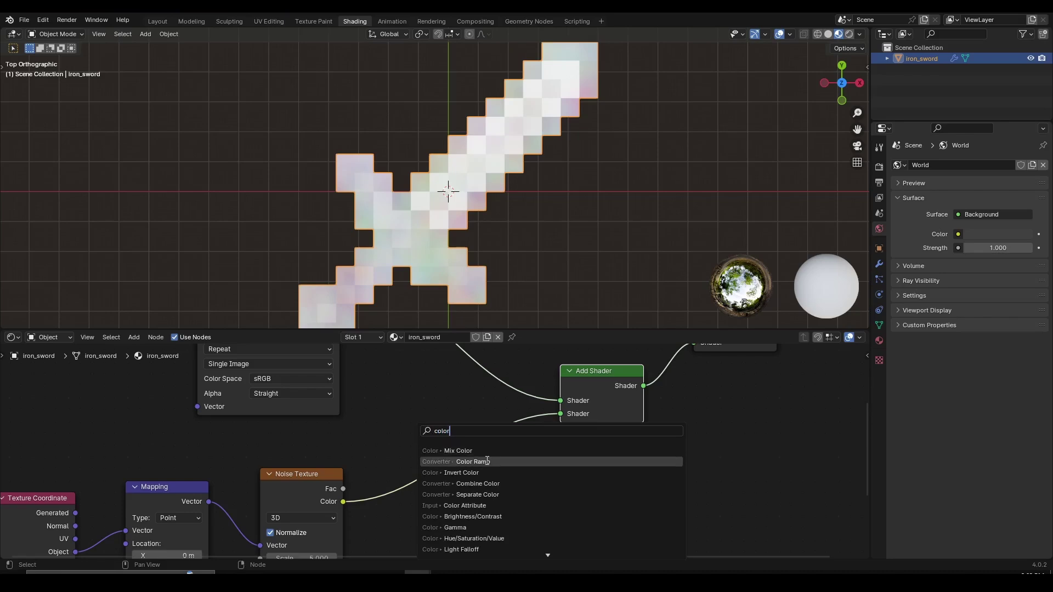
text( ramp)
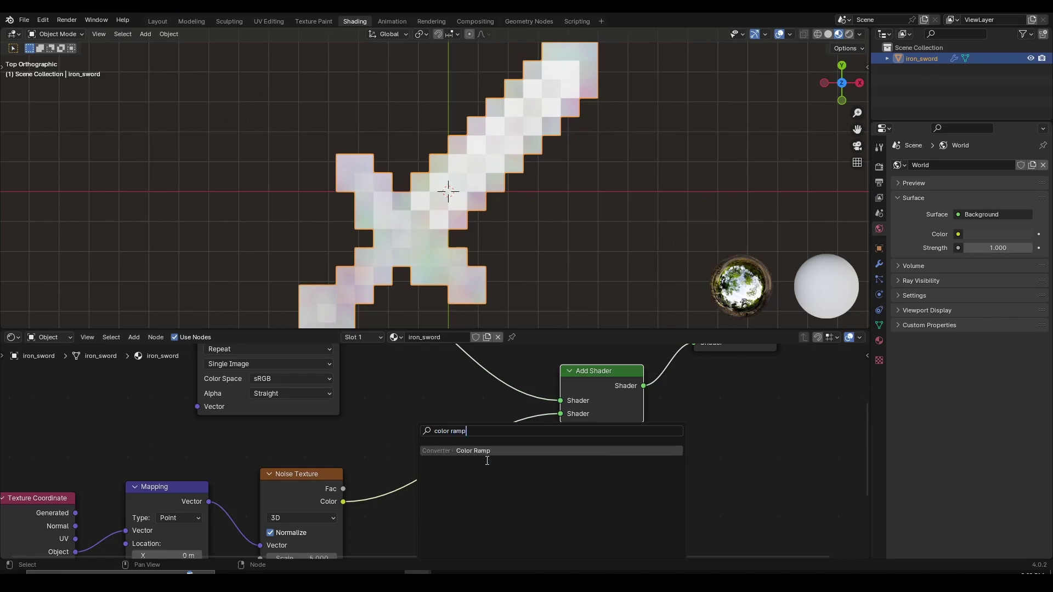
click(481, 451)
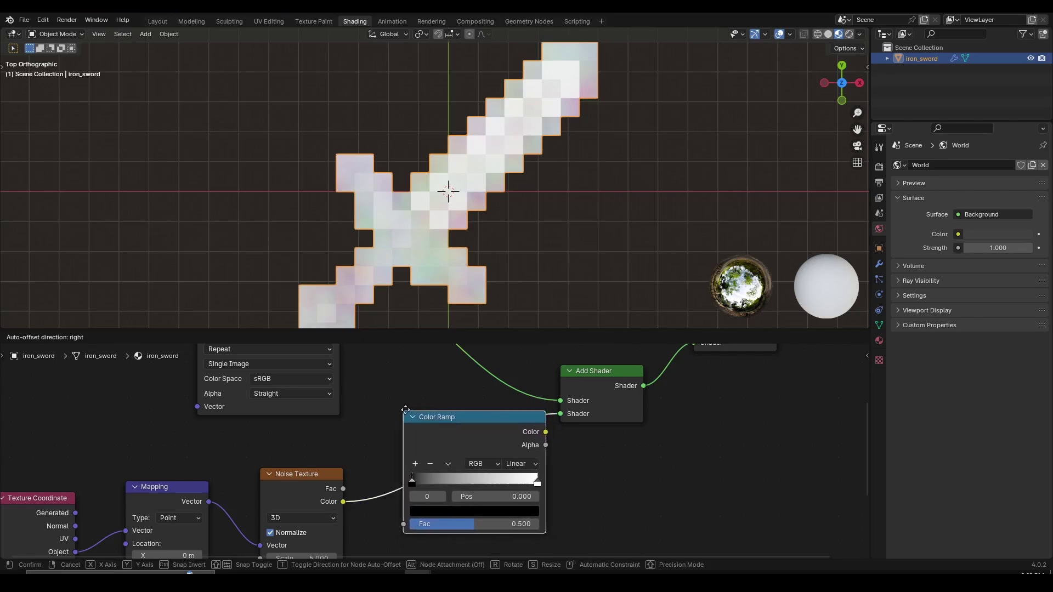
click(398, 404)
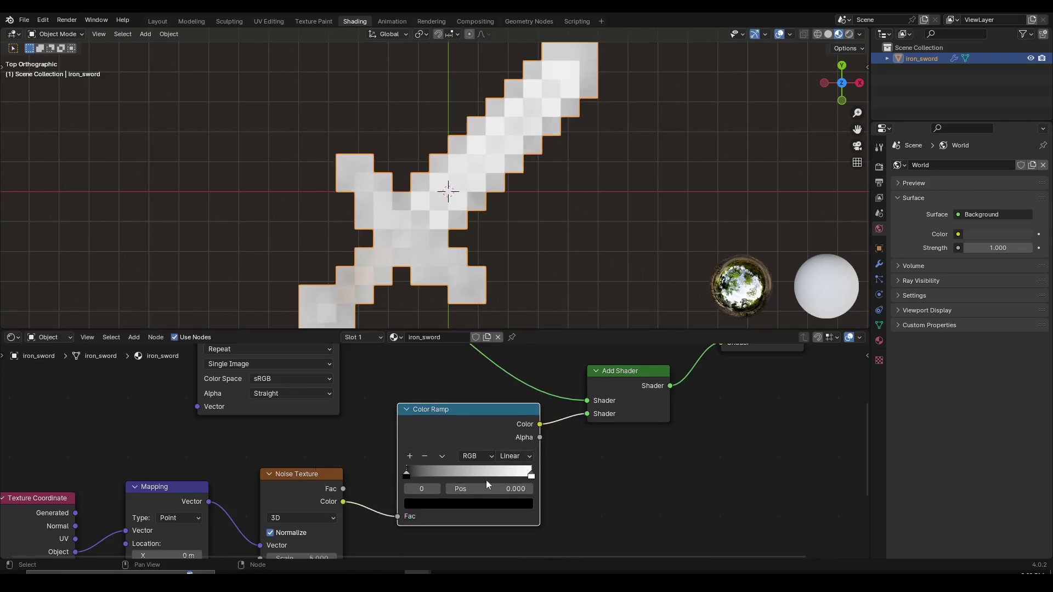
Move the Color Ramp's black stop to position 0.445.
middle_drag(565, 251, 518, 248)
key(KP_7)
scroll(520, 251, up, 4)
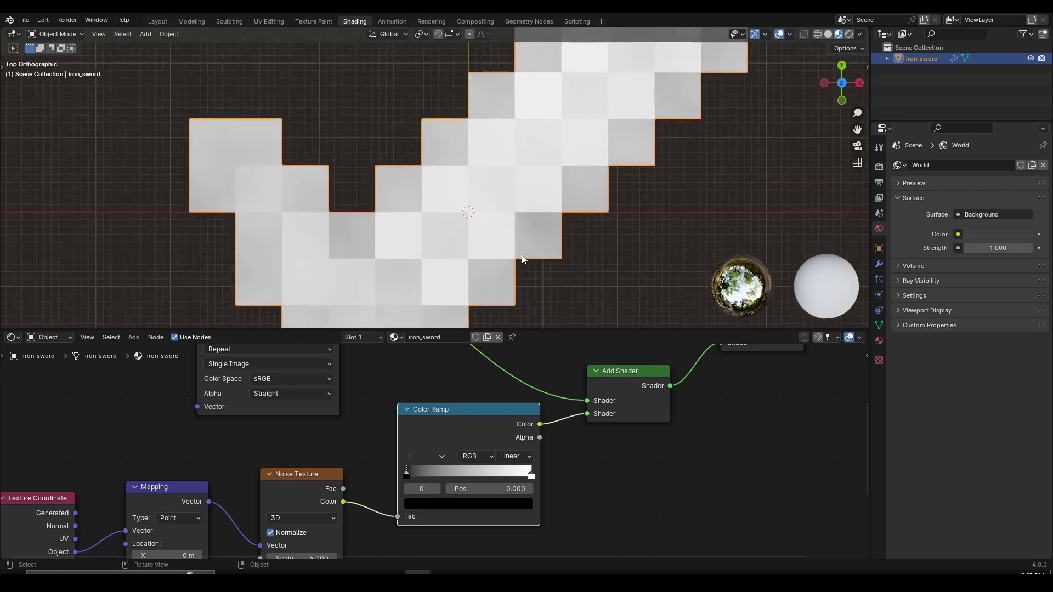
scroll(522, 252, down, 2)
scroll(531, 233, down, 4)
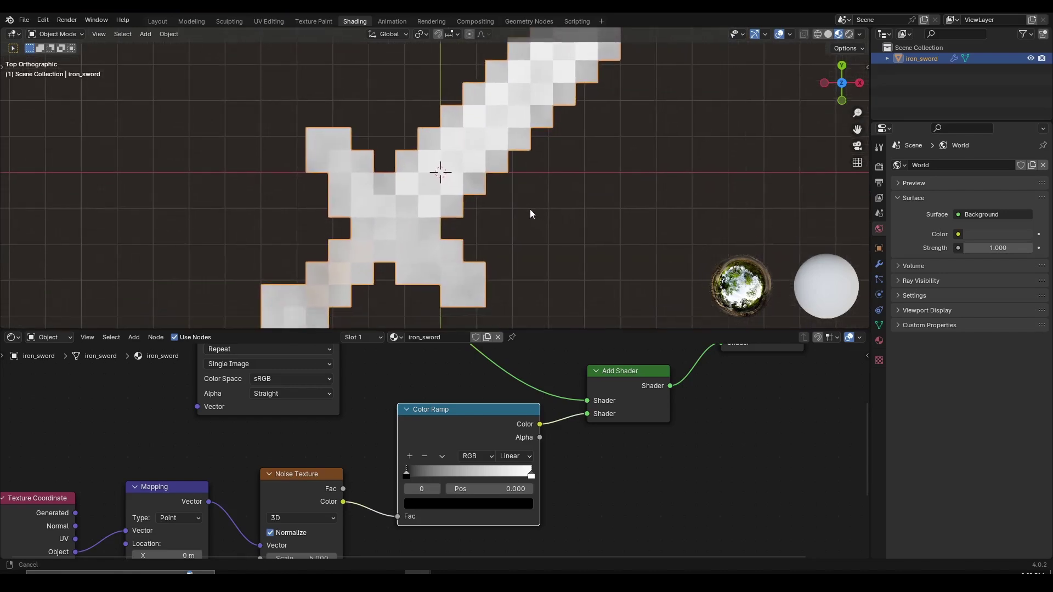
scroll(519, 419, down, 3)
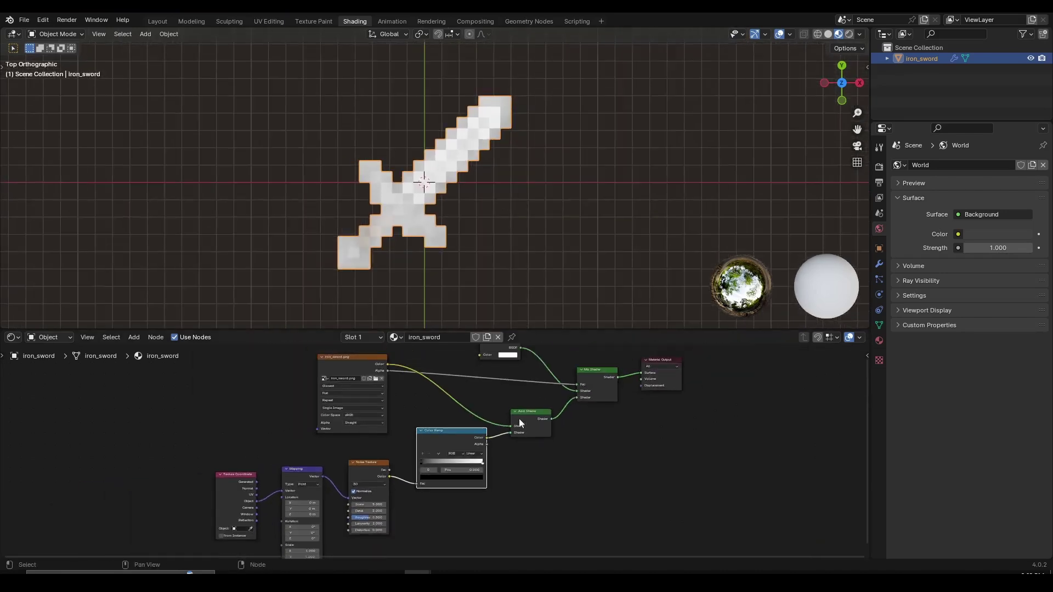
scroll(433, 448, up, 2)
scroll(439, 461, up, 4)
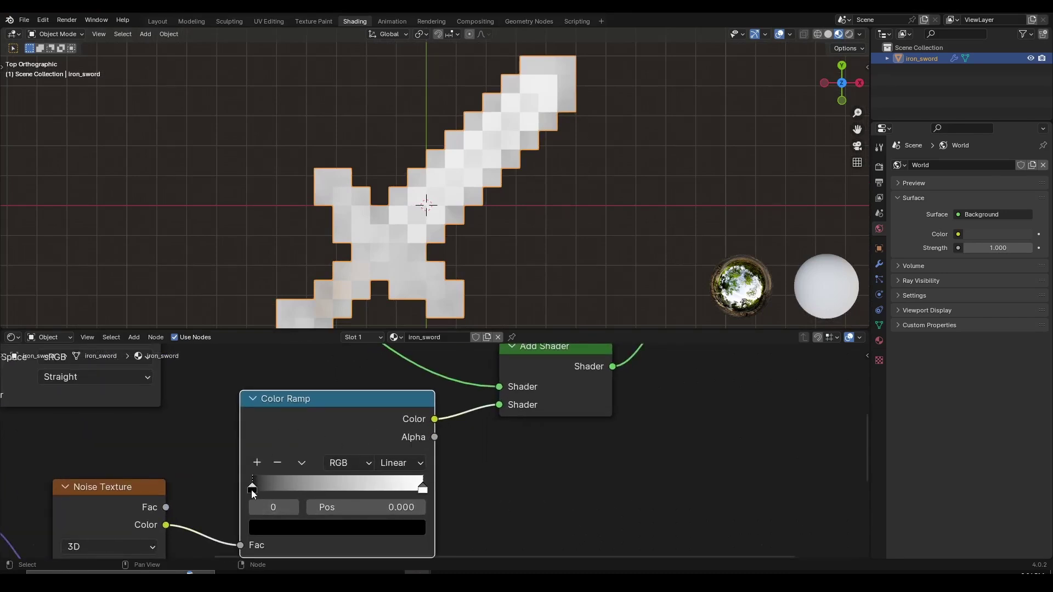
drag(251, 489, 331, 487)
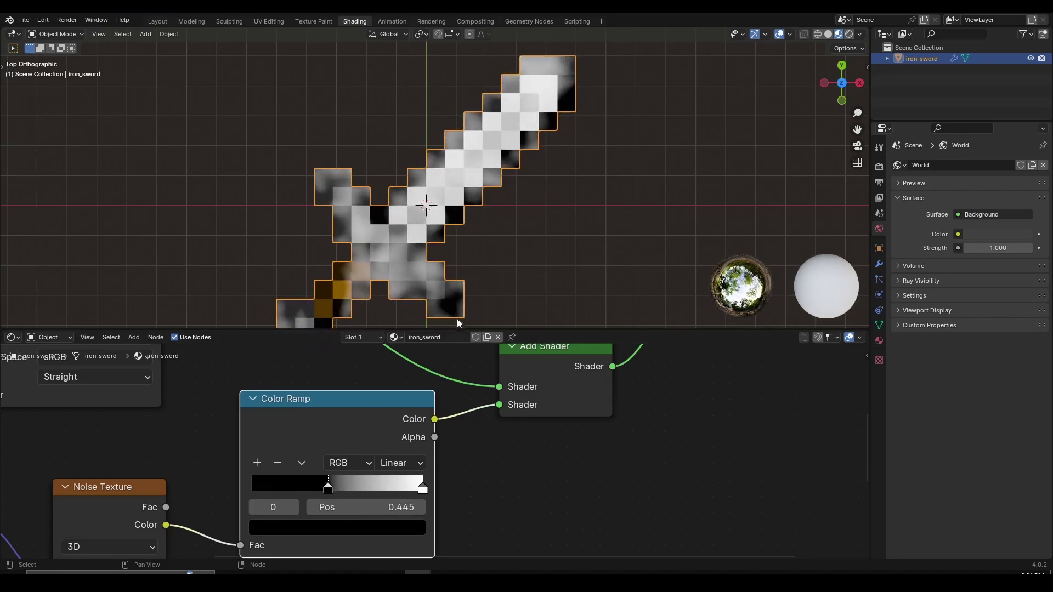
Move the Color Ramp's white stop to position 0.927.
middle_drag(458, 323, 484, 235)
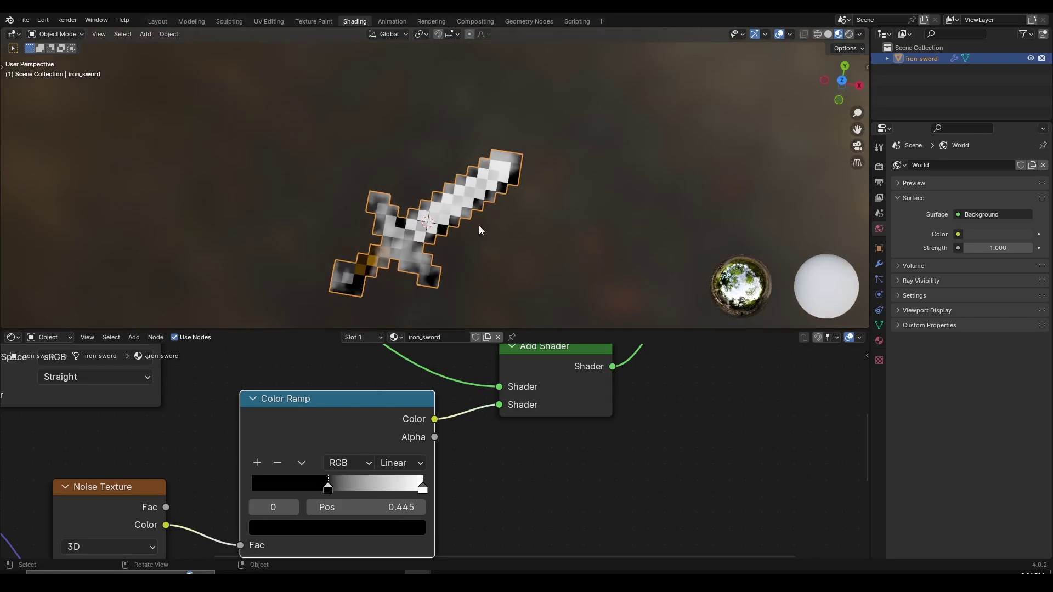
middle_drag(455, 258, 471, 163)
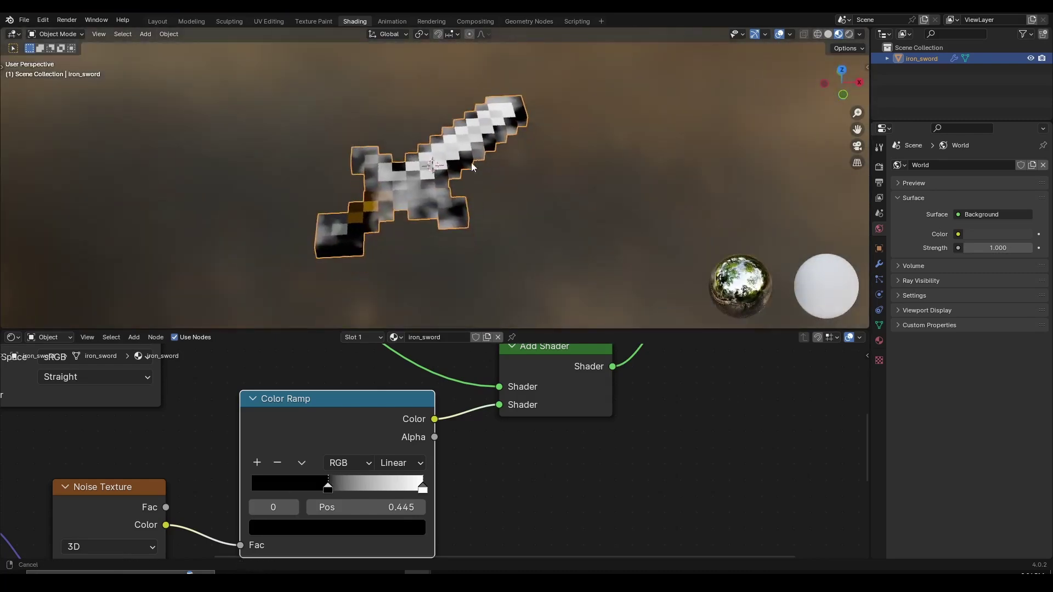
scroll(471, 163, up, 3)
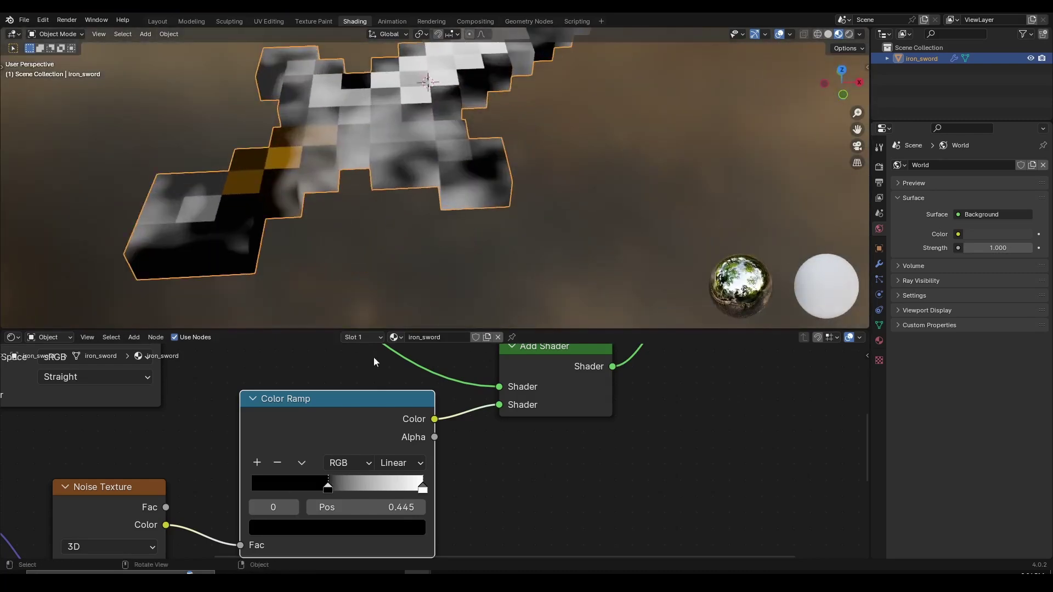
mouse_move(421, 491)
mouse_down()
mouse_move(316, 488)
mouse_move(411, 481)
mouse_up()
click(413, 484)
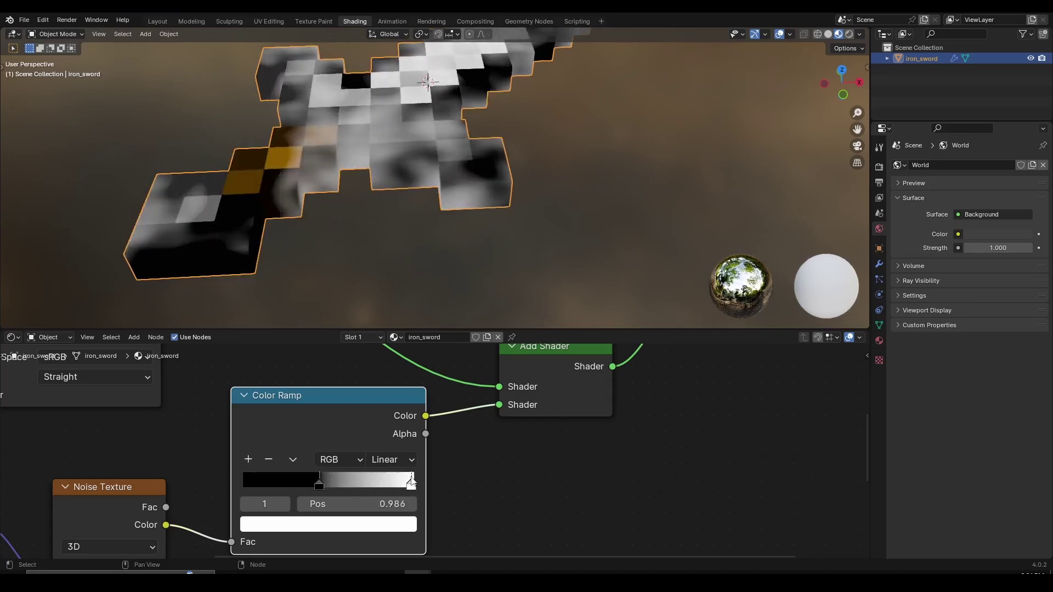
scroll(431, 159, down, 4)
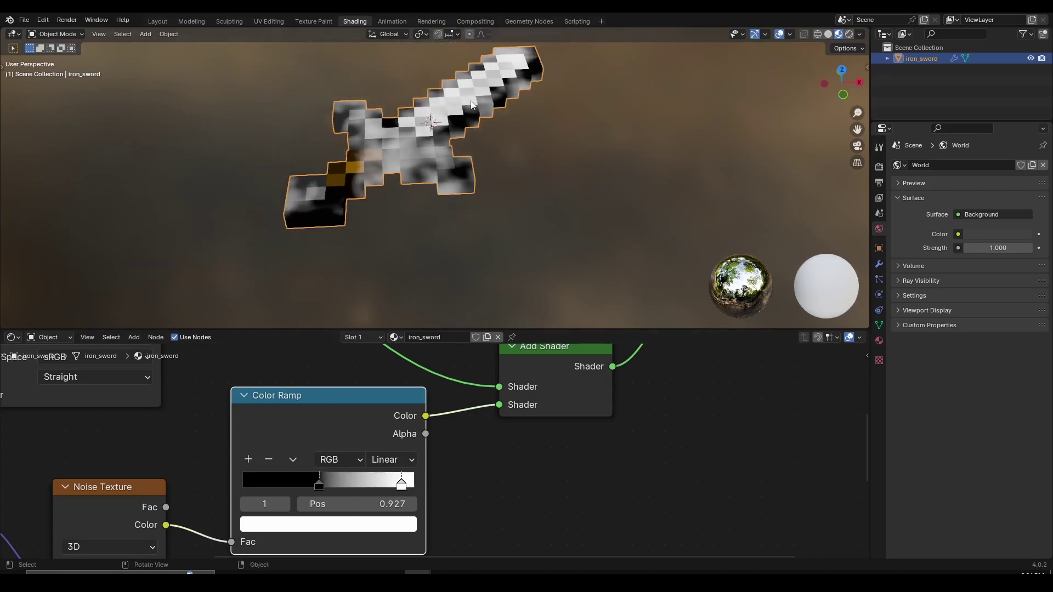
middle_drag(450, 192, 466, 214)
scroll(498, 447, up, 3)
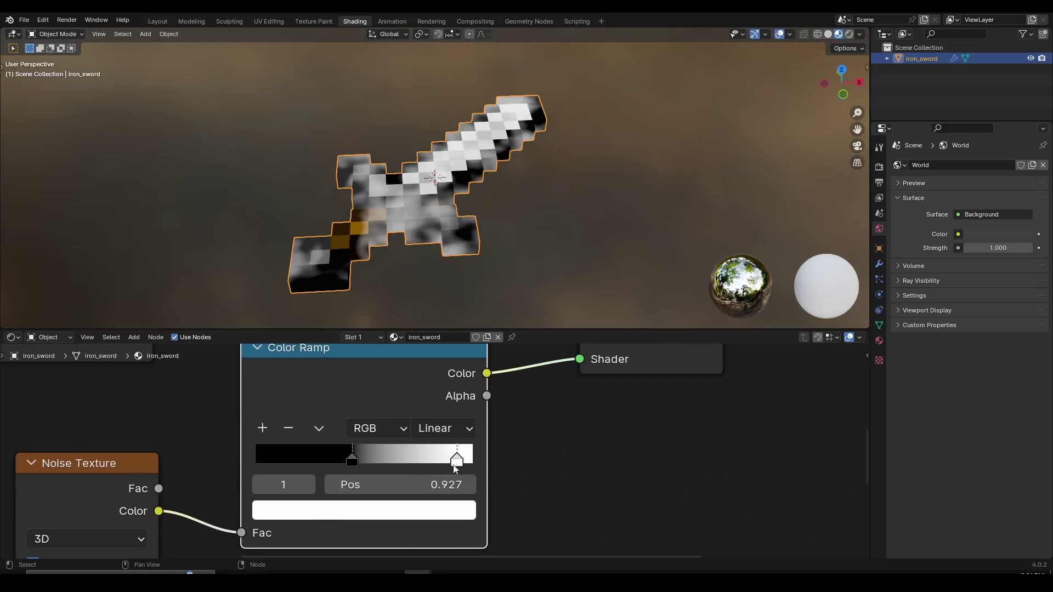
Try a green color on the Color Ramp's 0.927 stop, with hue 0.347 and saturation 0.878.
click(417, 513)
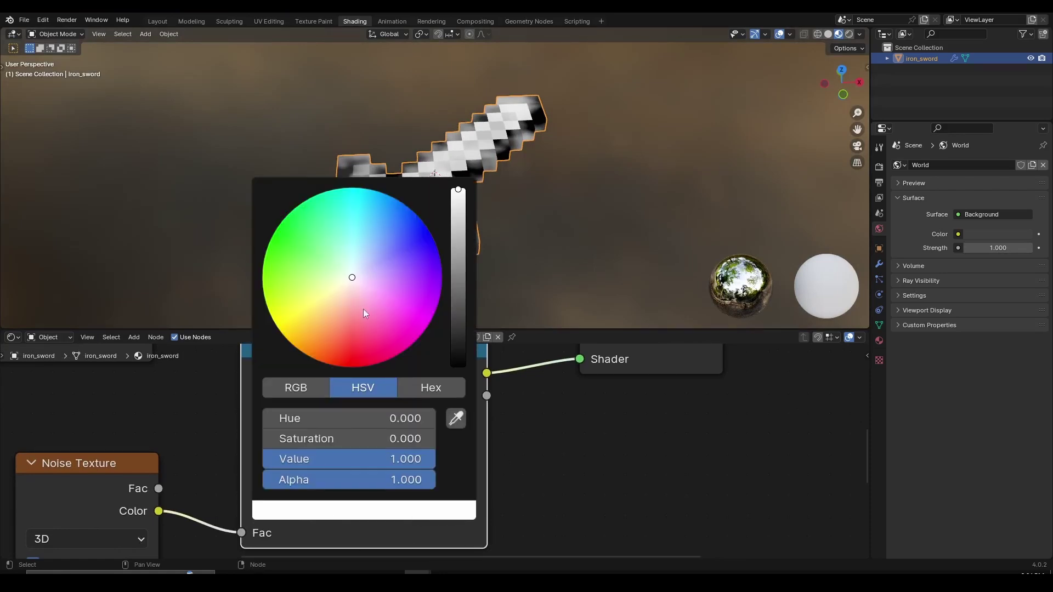
drag(353, 280, 314, 245)
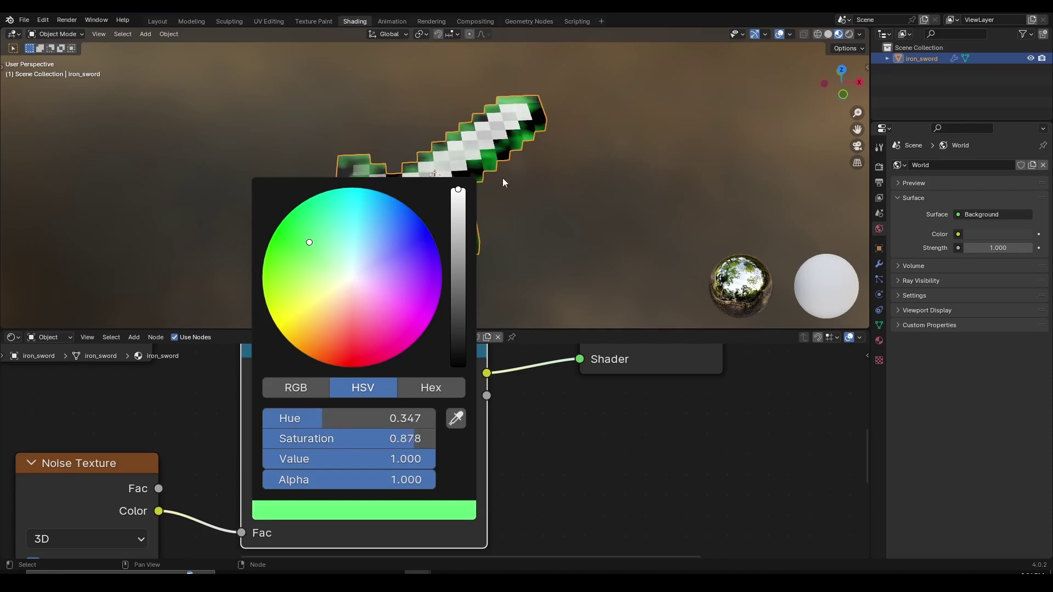
middle_drag(504, 183, 529, 185)
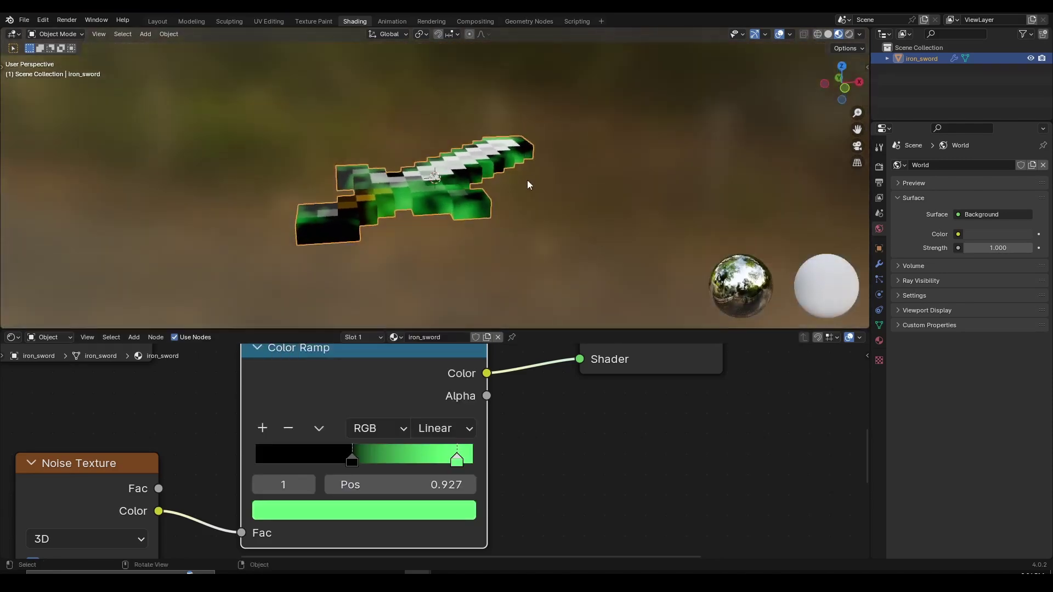
scroll(520, 178, up, 4)
Try a light blue color on the Color Ramp's 0.927 stop and check it on the sword.
click(413, 513)
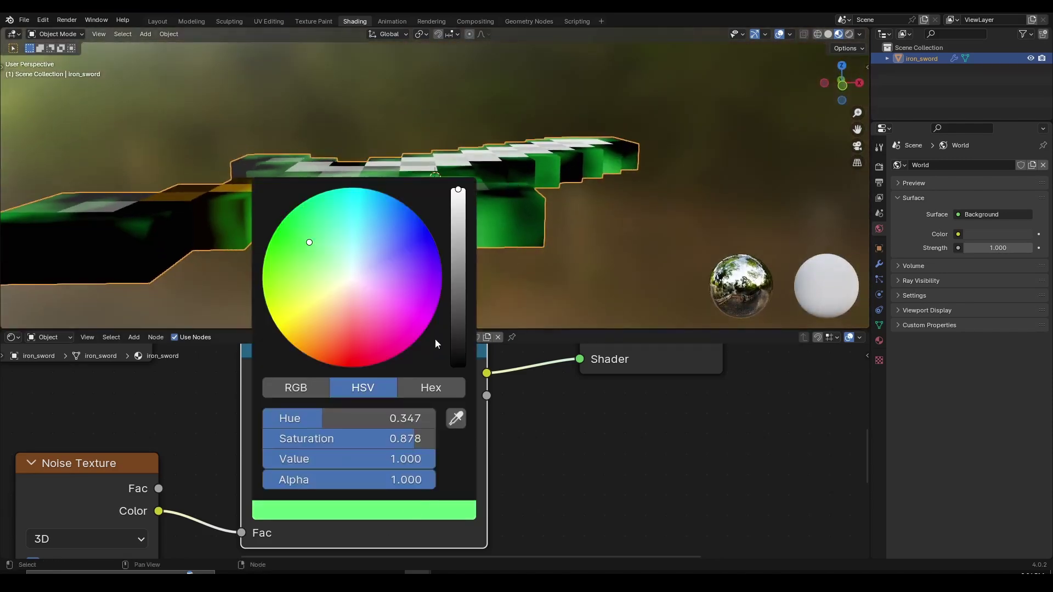
drag(406, 275, 384, 239)
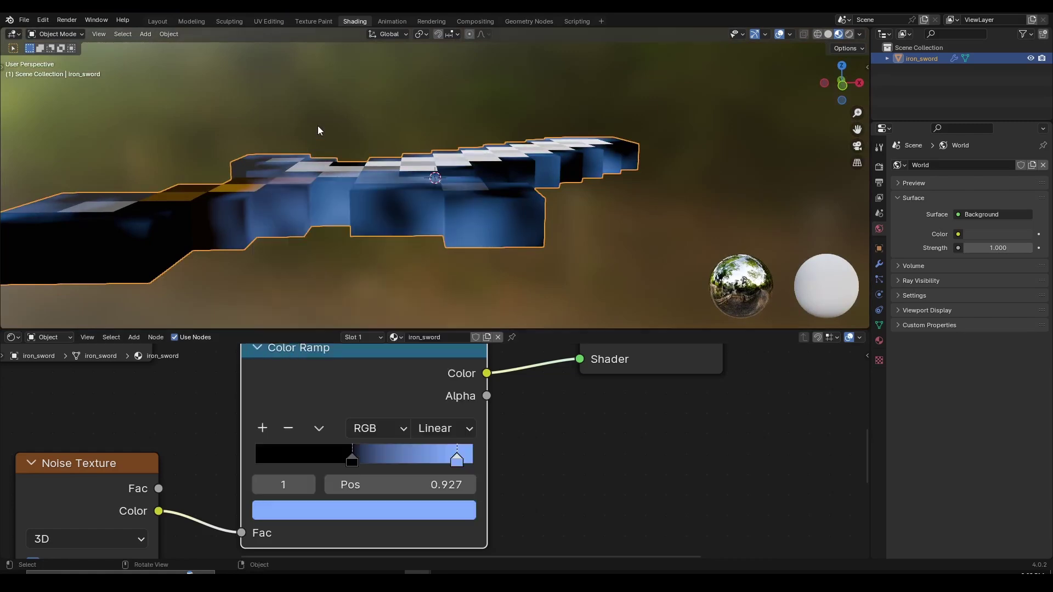
middle_drag(317, 126, 446, 214)
scroll(447, 219, down, 3)
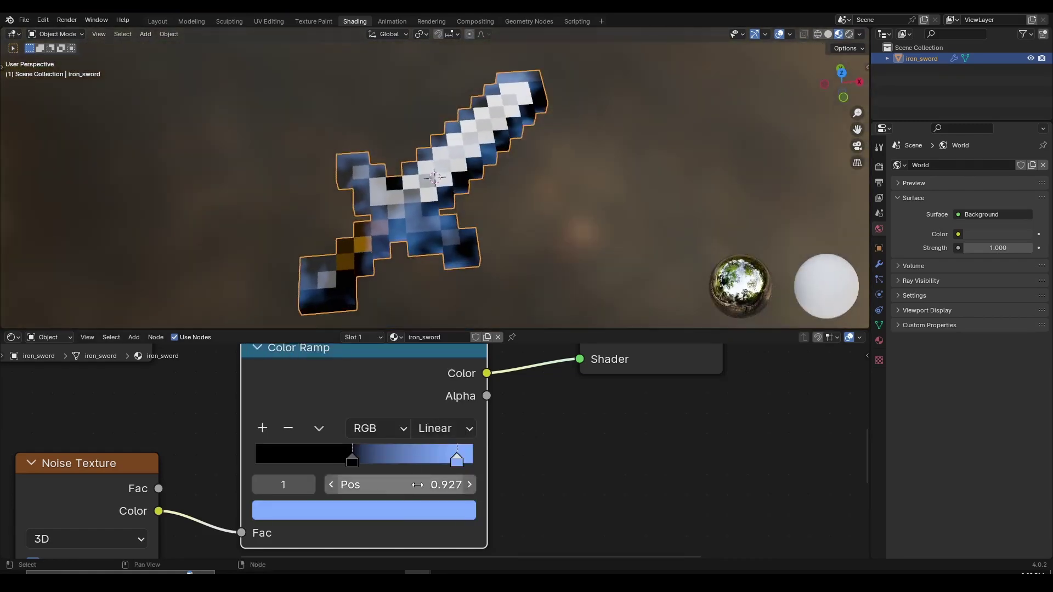
Try a near-white color on the Color Ramp's 0.927 stop and check it on the sword.
click(416, 518)
click(352, 274)
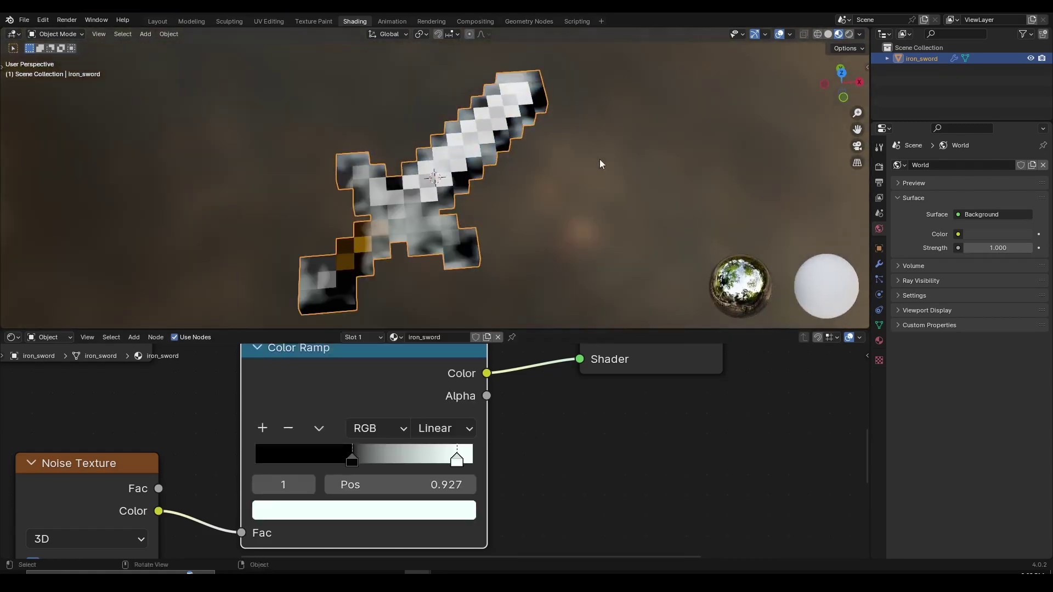
middle_drag(578, 153, 500, 197)
scroll(497, 203, up, 3)
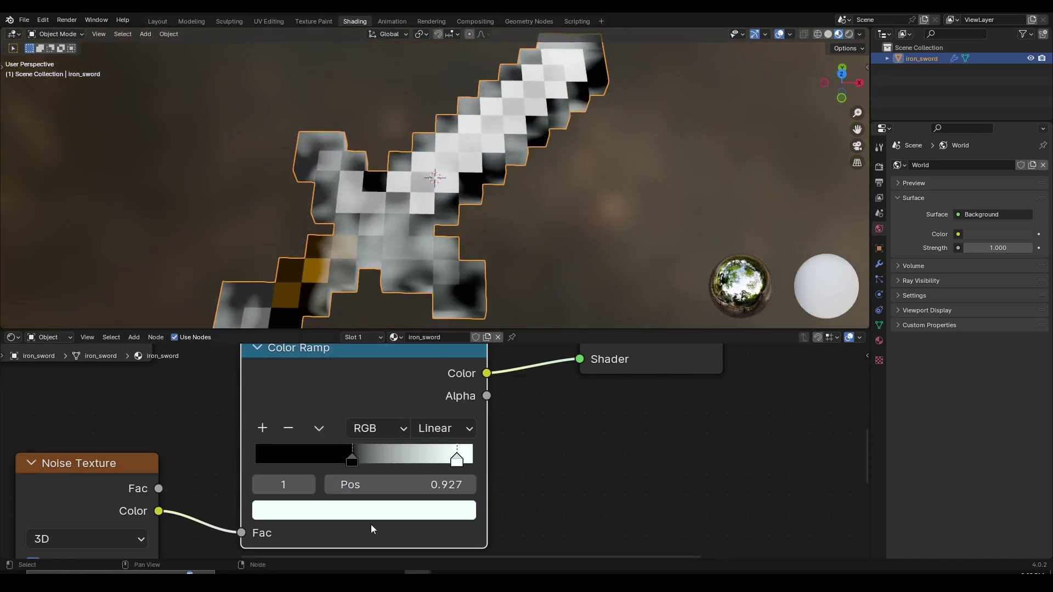
Color the Color Ramp's 0.927 stop cyan, with hue 0.512 and saturation 0.874.
click(384, 511)
mouse_move(359, 260)
mouse_down()
mouse_move(313, 226)
mouse_move(360, 238)
mouse_move(306, 236)
mouse_move(353, 272)
mouse_move(383, 332)
mouse_move(350, 284)
mouse_move(350, 240)
mouse_move(357, 274)
mouse_move(379, 230)
mouse_move(355, 228)
mouse_move(359, 217)
mouse_up()
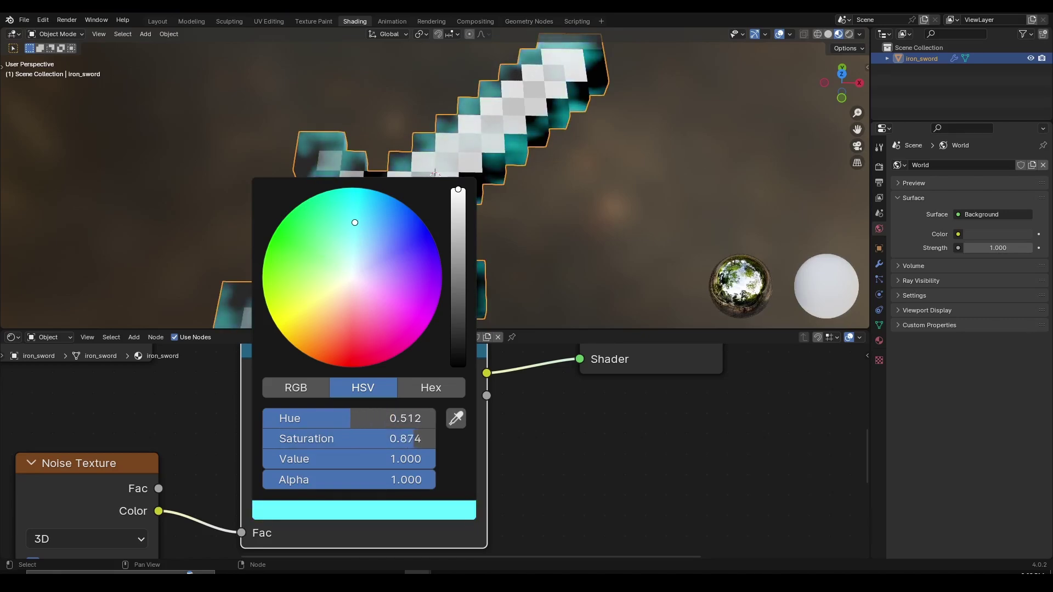
scroll(522, 202, down, 5)
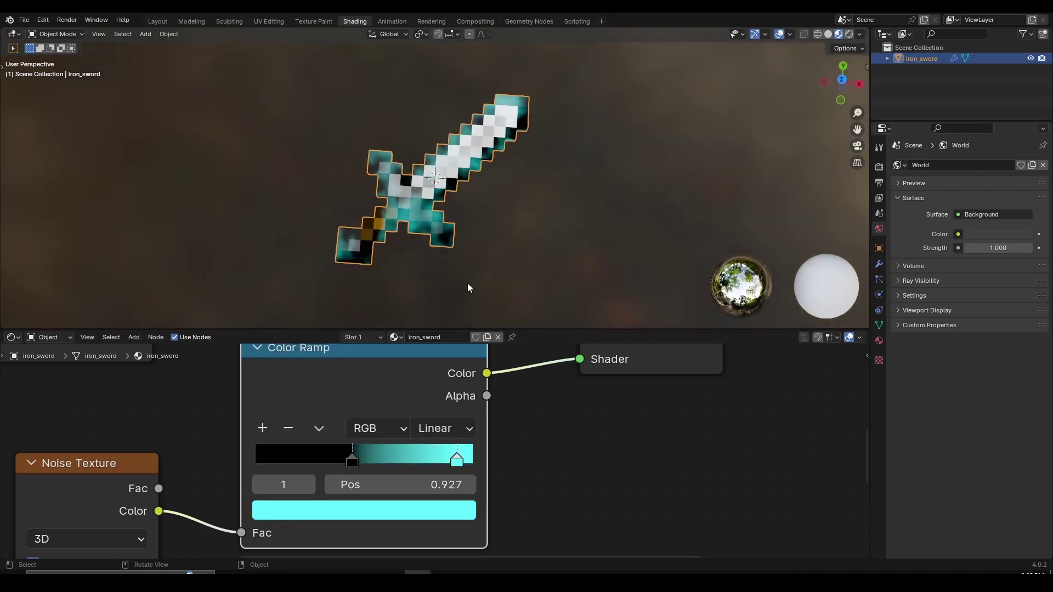
Examine the settings of the Texture Coordinate, Mapping and Noise Texture nodes.
scroll(287, 456, down, 6)
middle_drag(263, 516, 529, 463)
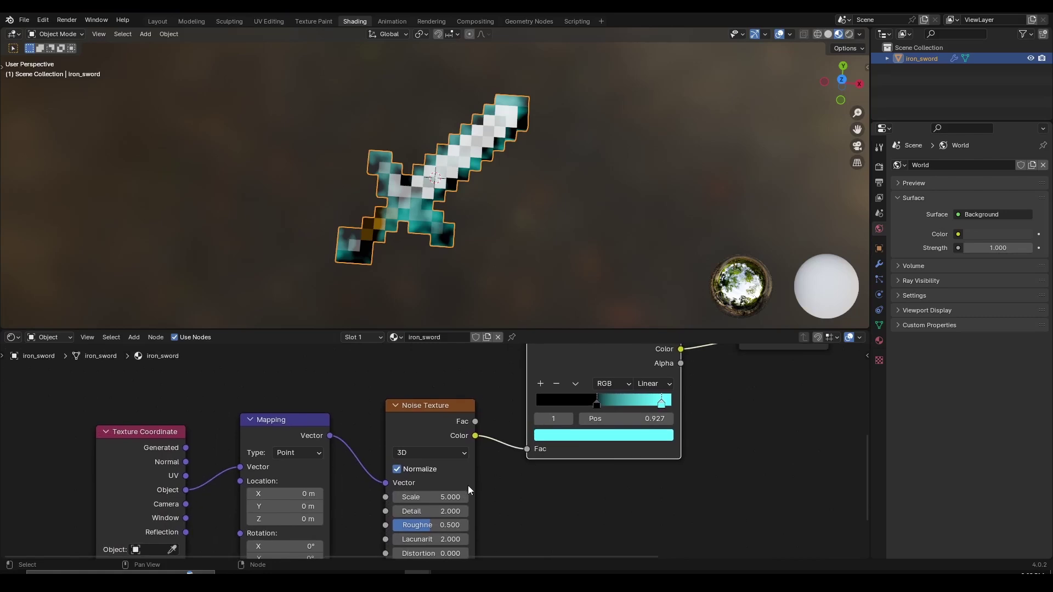
scroll(493, 532, up, 2)
middle_drag(485, 507, 458, 461)
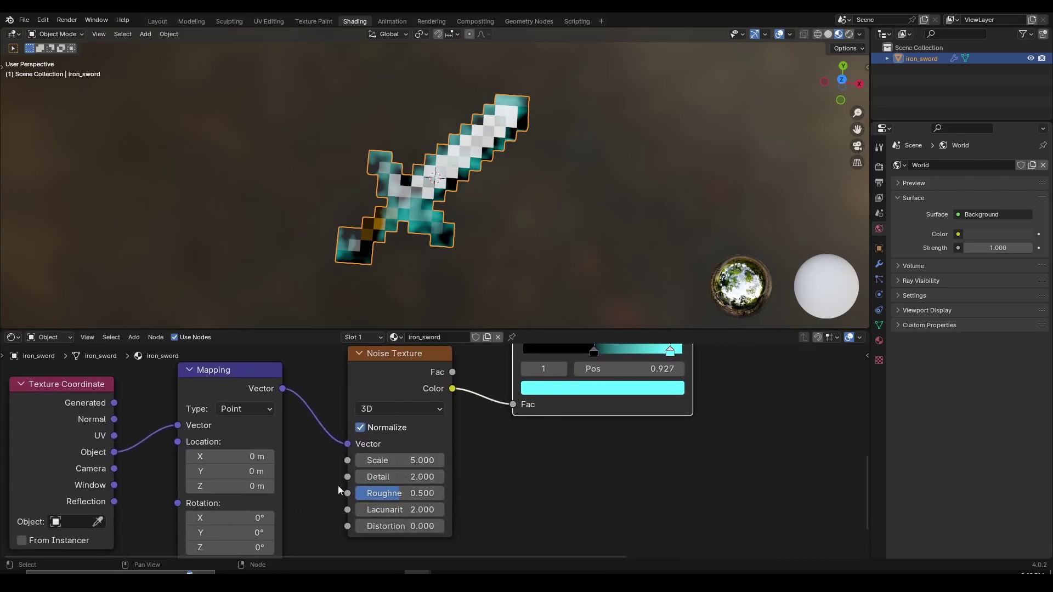
middle_drag(338, 485, 386, 504)
drag(264, 394, 272, 401)
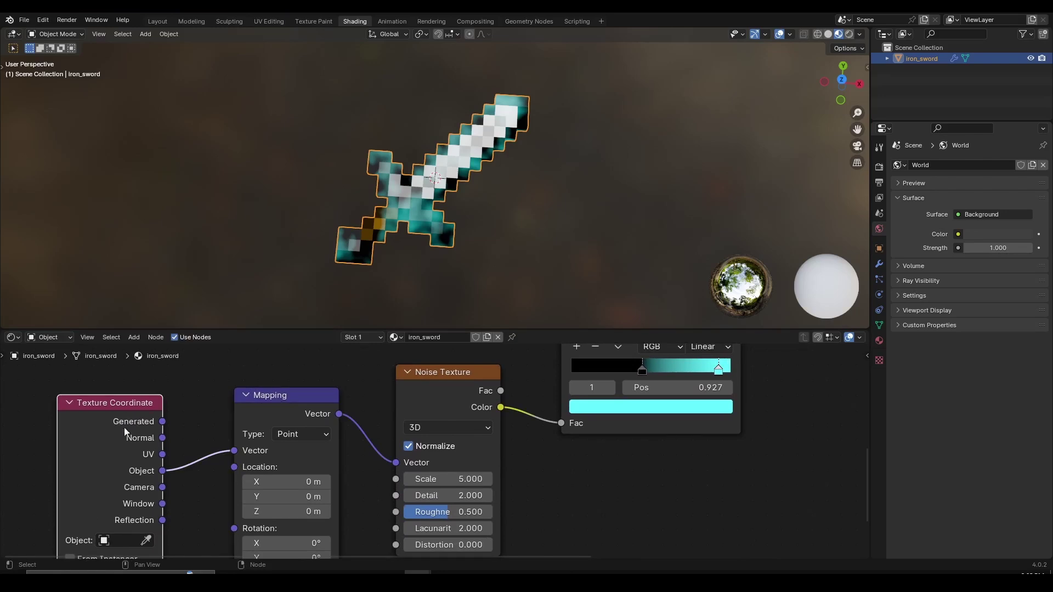
middle_drag(272, 445, 295, 389)
scroll(321, 491, up, 2)
middle_drag(363, 483, 402, 435)
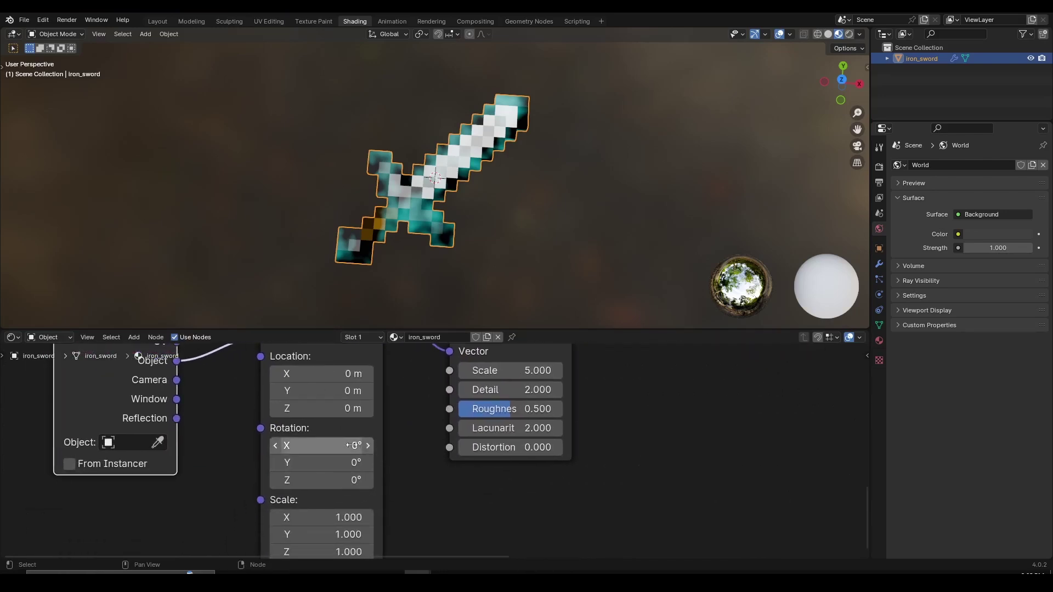
middle_drag(340, 426, 313, 503)
middle_drag(308, 407, 295, 446)
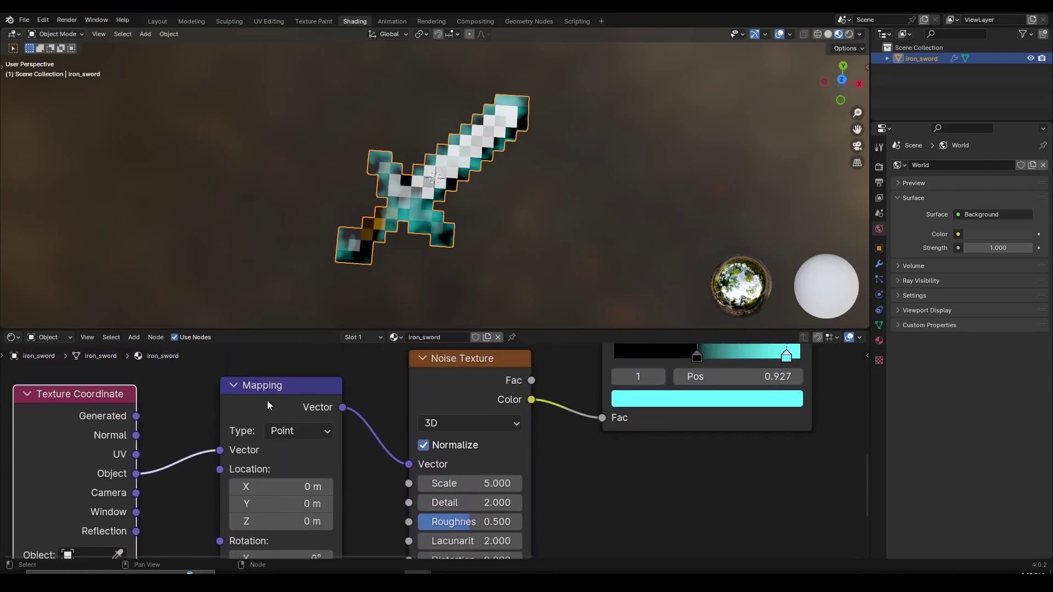
Try a Z location of 0.6 m and an X rotation of 1.6° on the Mapping node, and undo both changes.
click(267, 400)
middle_drag(399, 467, 440, 406)
scroll(485, 279, up, 2)
mouse_move(318, 459)
mouse_down()
mouse_move(373, 459)
mouse_move(337, 459)
mouse_up()
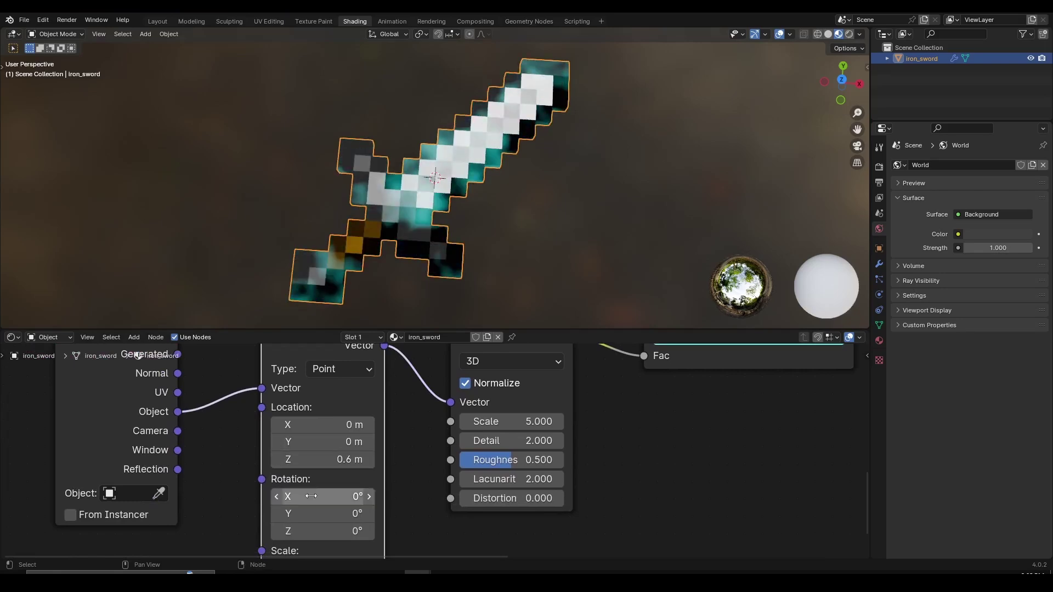
mouse_move(323, 496)
mouse_down()
mouse_move(343, 497)
mouse_move(332, 496)
mouse_up()
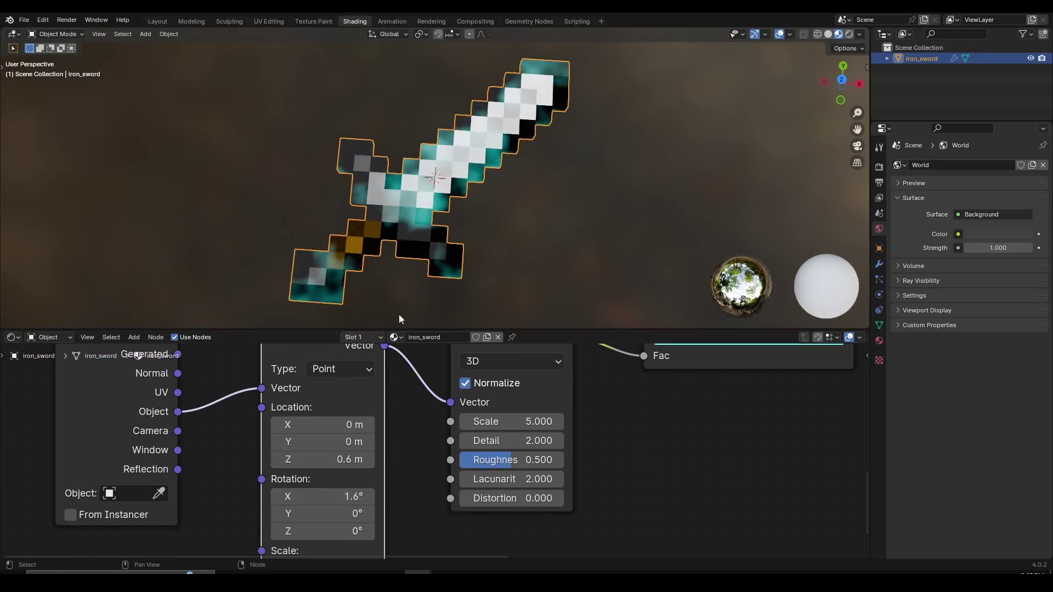
middle_drag(420, 264, 423, 241)
key(ctrl+z)
key(ctrl+z)
middle_drag(471, 441, 395, 484)
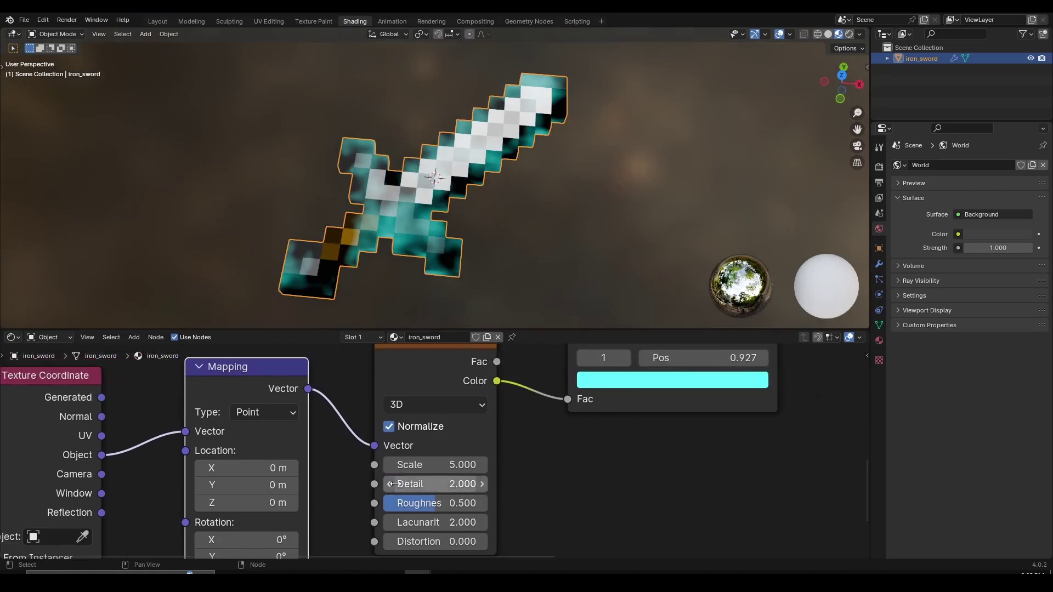
Switch the Noise Texture's dimensions from 3D to 4D and check the pattern on the sword.
middle_drag(410, 447, 389, 492)
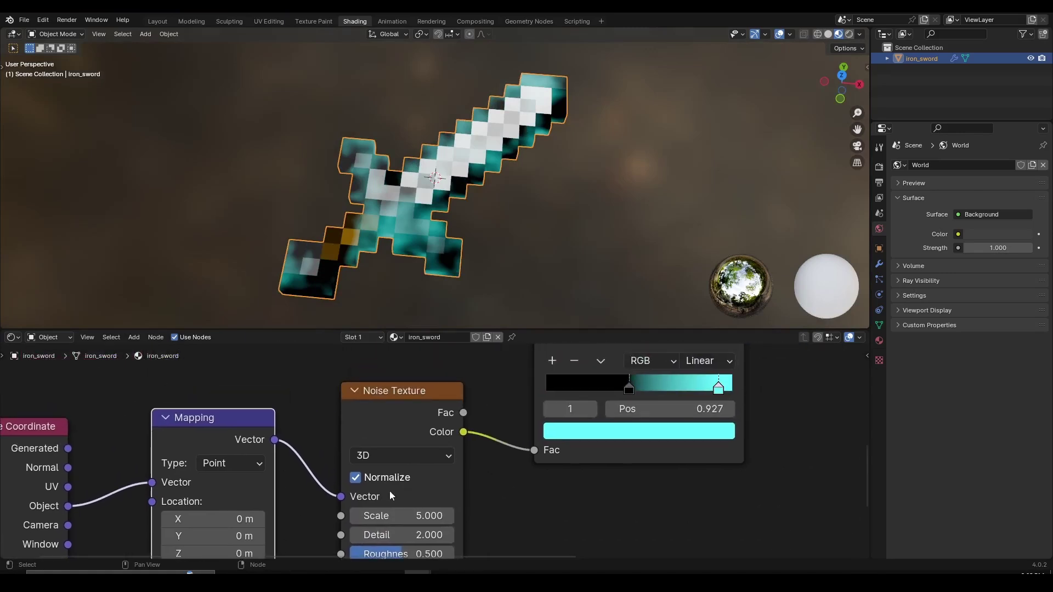
click(396, 459)
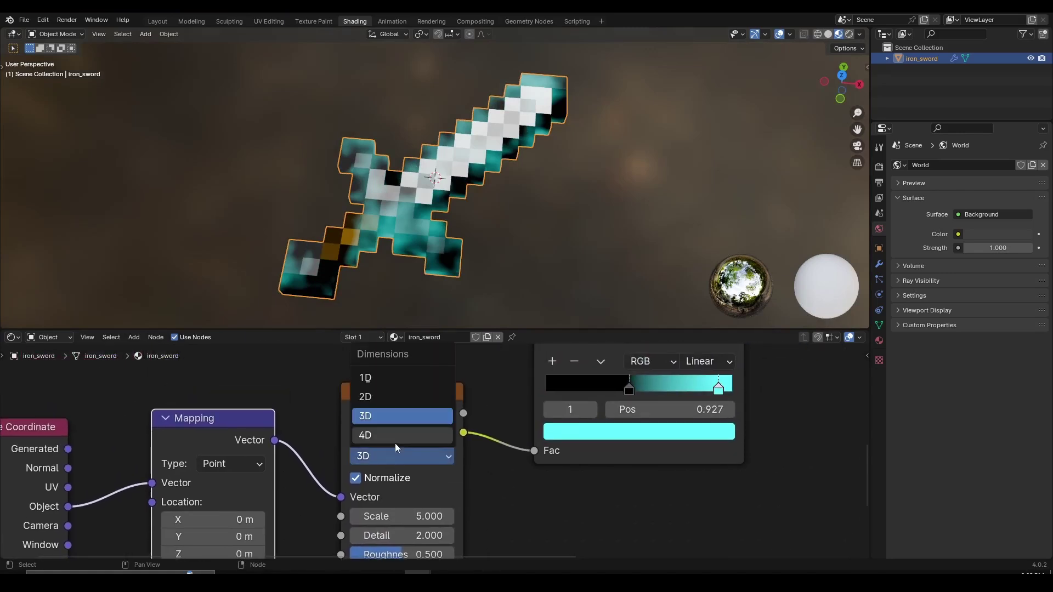
click(395, 442)
scroll(498, 525, down, 2)
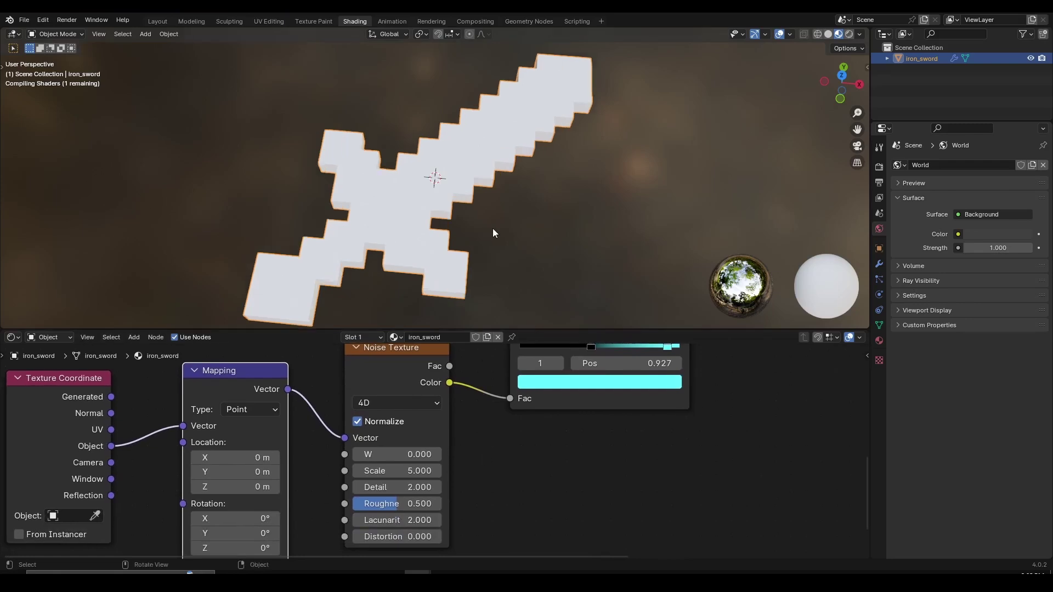
scroll(492, 228, up, 1)
middle_drag(493, 233, 505, 206)
shift+middle_drag(502, 292, 515, 251)
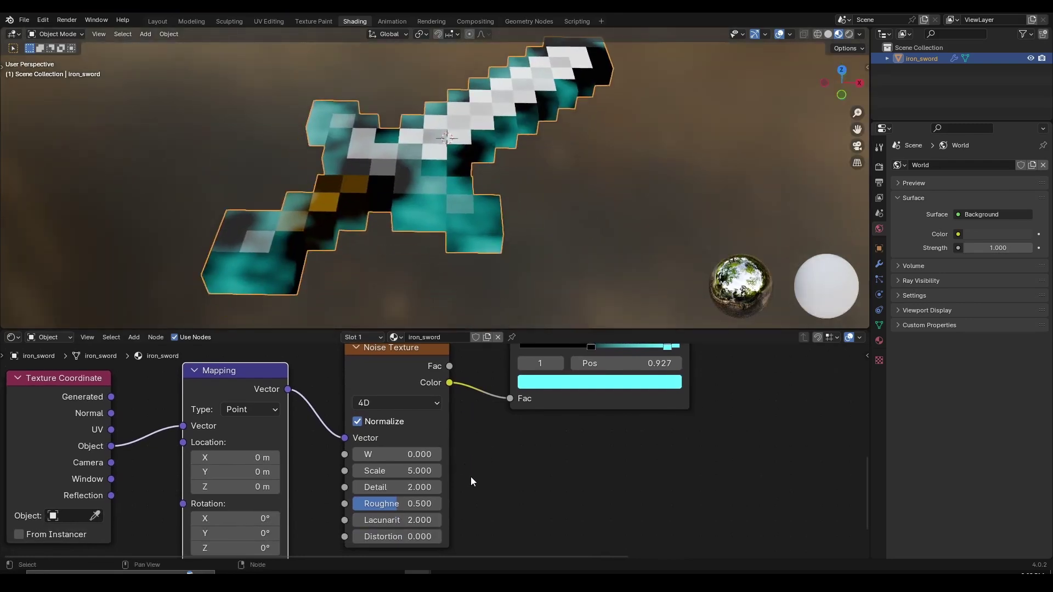
Set the Noise Texture's Scale to 4.000, Detail to 6.700, Roughness to 0.517 and Lacunarity to 1.900.
scroll(470, 482, up, 2)
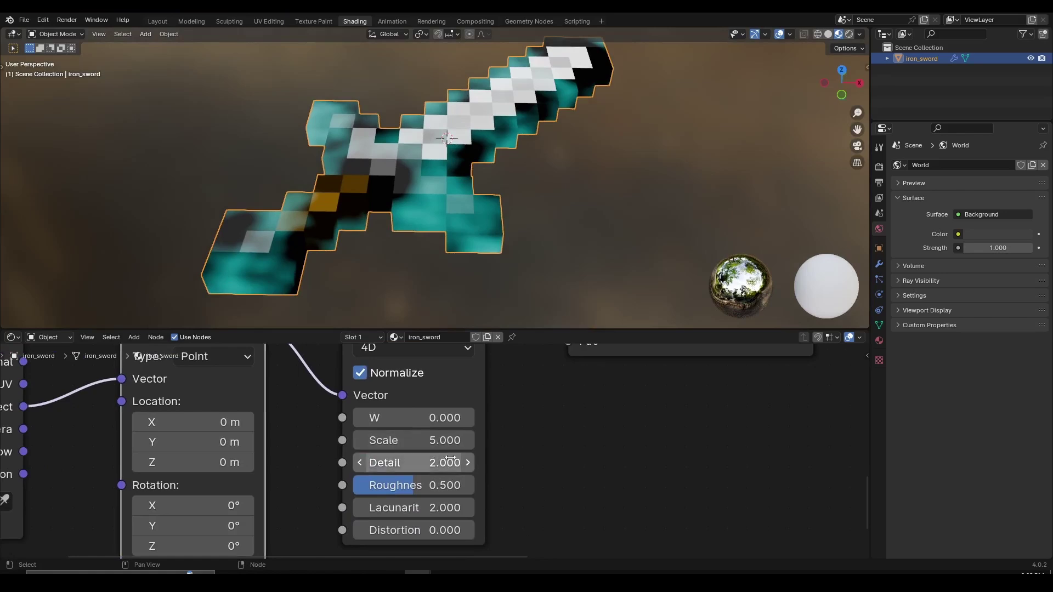
mouse_move(450, 440)
mouse_down()
mouse_move(482, 440)
mouse_move(449, 441)
mouse_up()
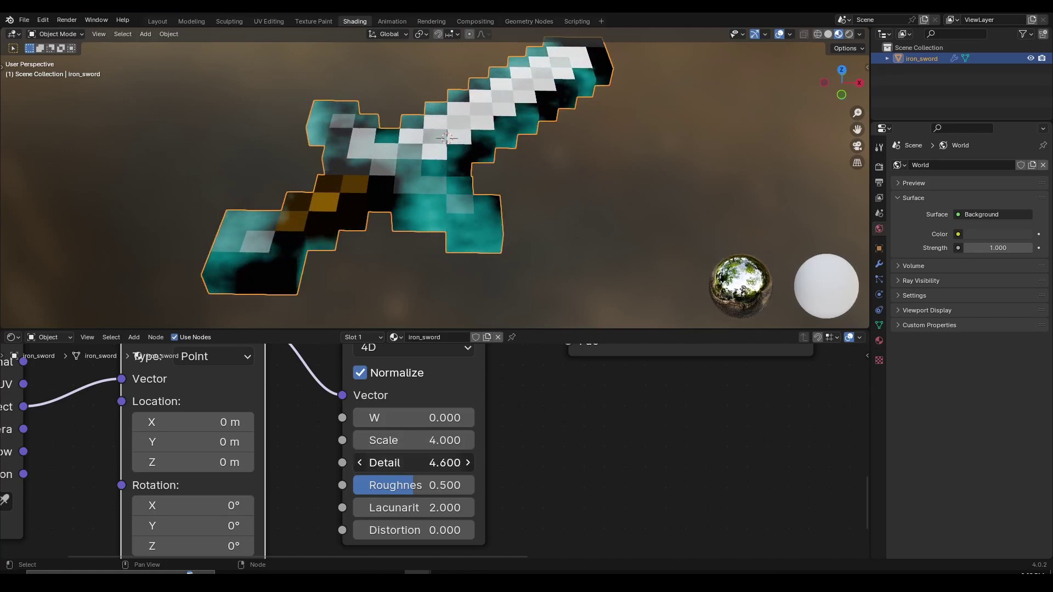
drag(442, 462, 428, 462)
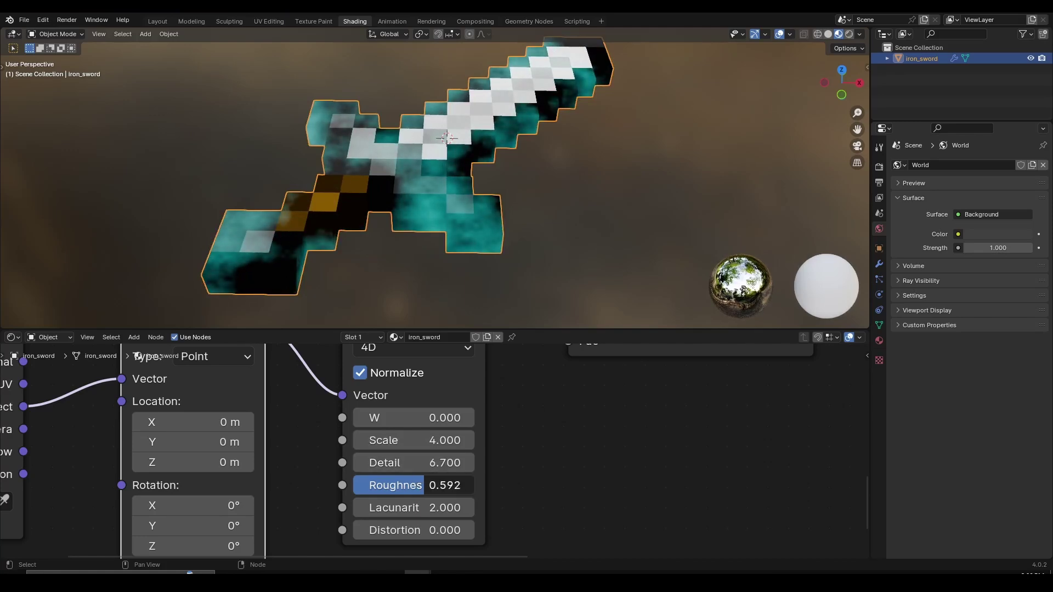
drag(411, 486, 415, 485)
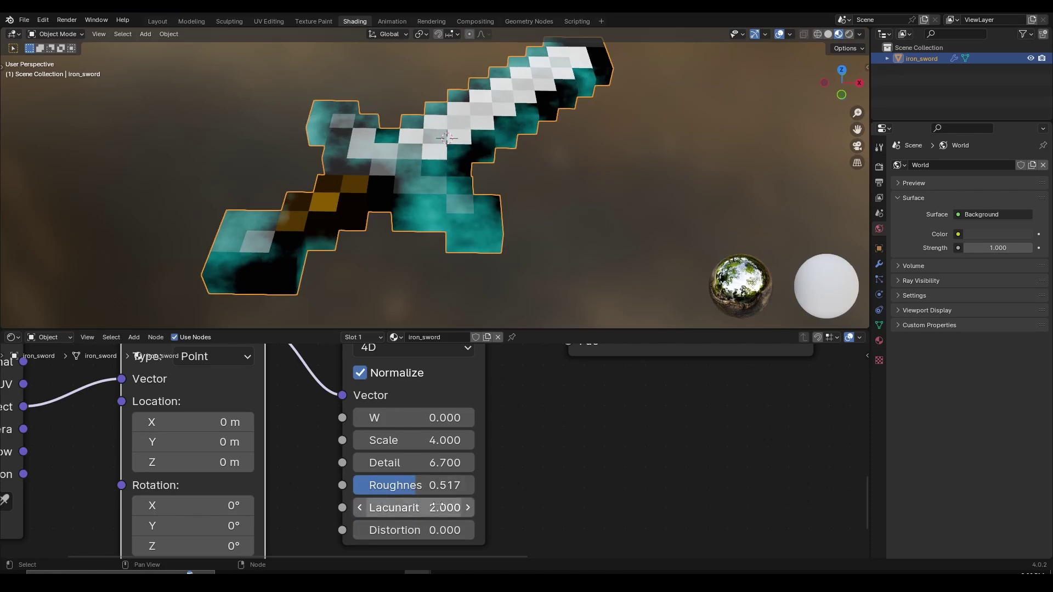
mouse_move(436, 506)
mouse_down()
mouse_move(389, 506)
mouse_move(429, 506)
mouse_up()
middle_drag(488, 200, 486, 231)
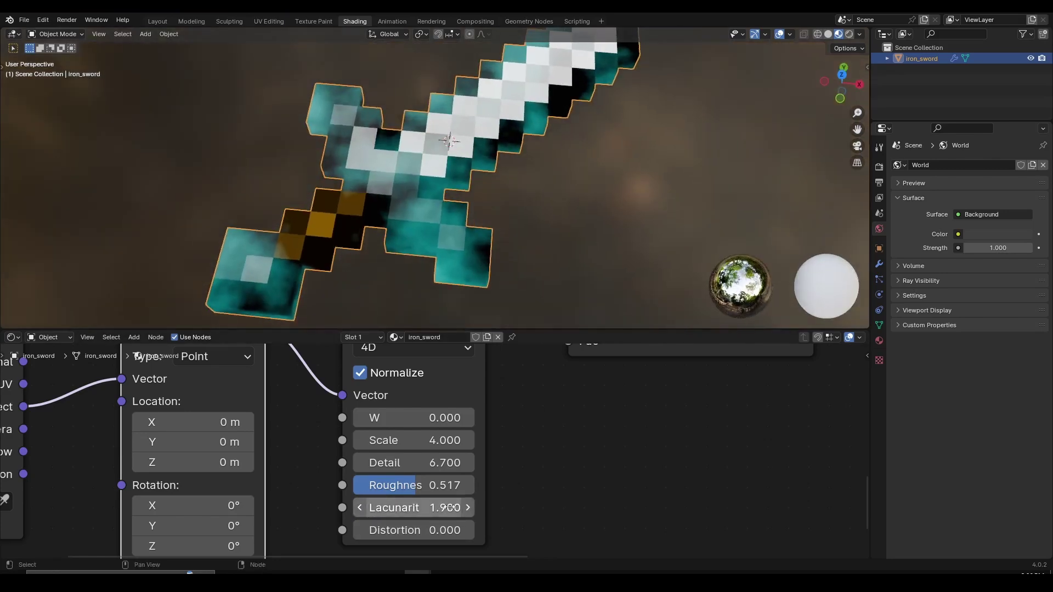
Raise the Noise Texture's Distortion in small increments and check the pattern on the sword.
middle_drag(444, 511, 445, 454)
scroll(414, 476, up, 1)
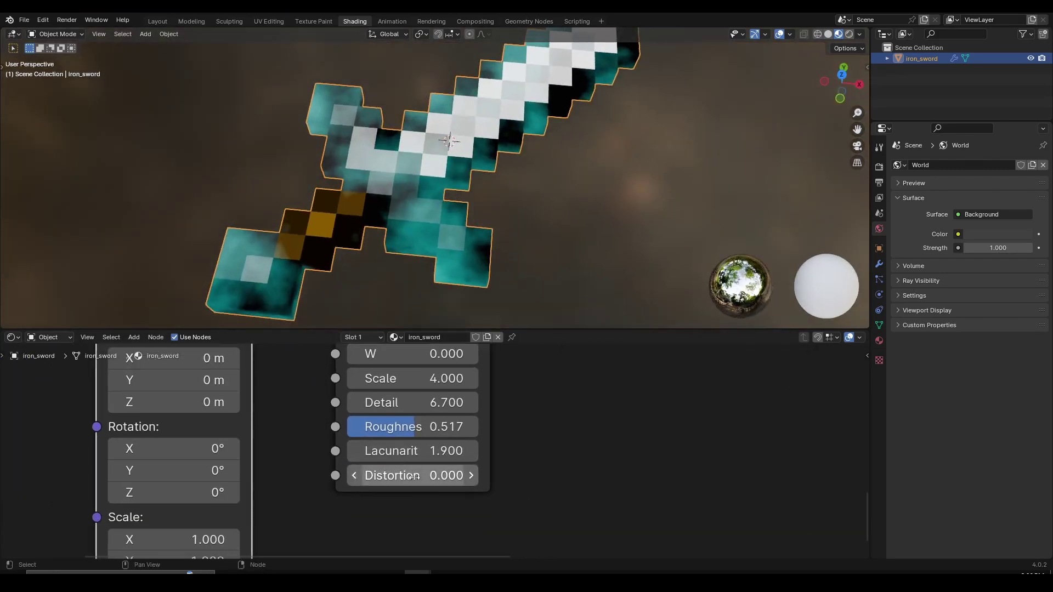
click(471, 475)
click(470, 475)
click(354, 476)
click(354, 476)
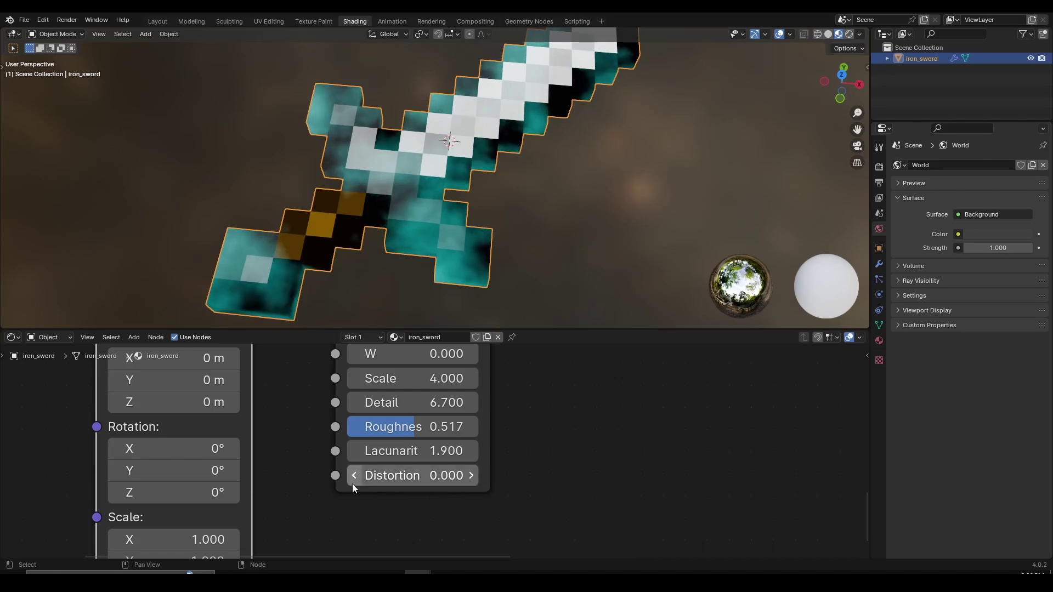
click(353, 476)
click(354, 476)
click(473, 475)
click(472, 476)
click(473, 476)
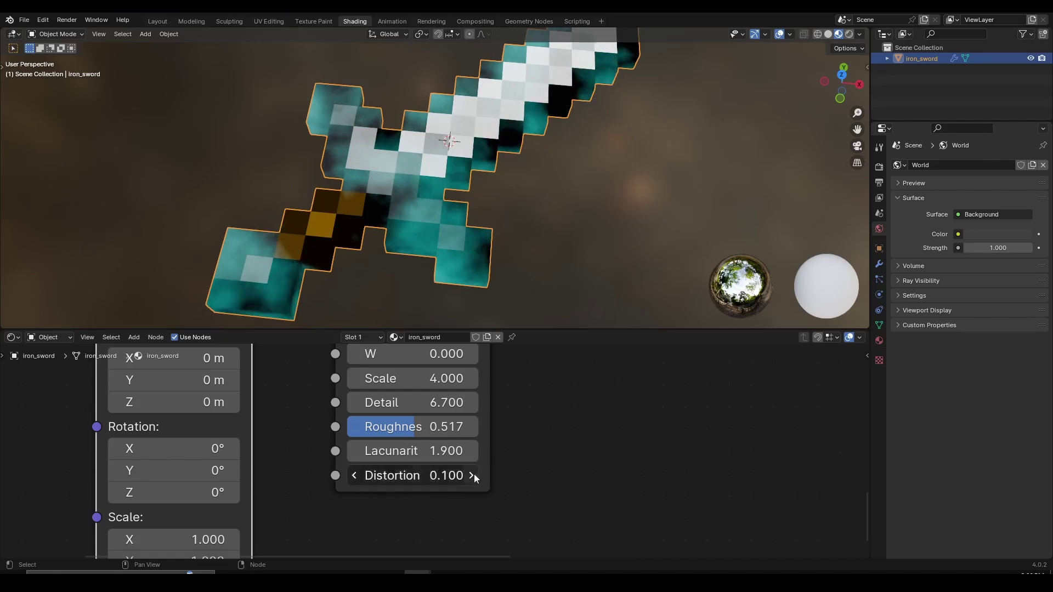
click(473, 475)
click(473, 476)
click(473, 476)
click(472, 476)
middle_drag(536, 267, 496, 312)
scroll(479, 407, down, 2)
Try a W value of 1.100 on the Noise Texture, and reset W to 0.
middle_drag(485, 474, 462, 550)
scroll(368, 461, up, 4)
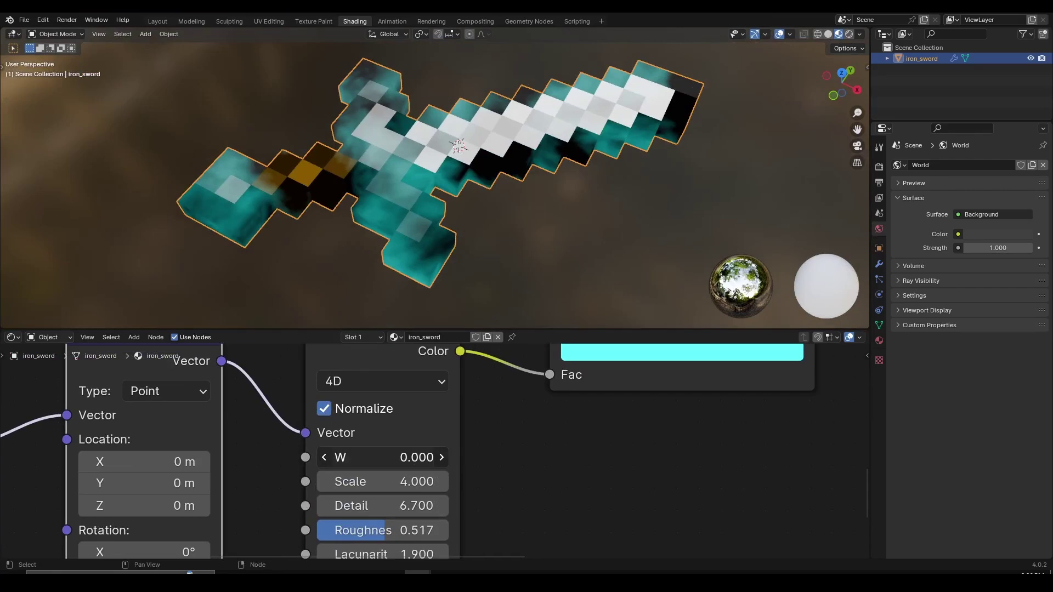
mouse_move(382, 457)
mouse_down()
mouse_move(425, 457)
mouse_move(308, 457)
mouse_move(396, 457)
mouse_up()
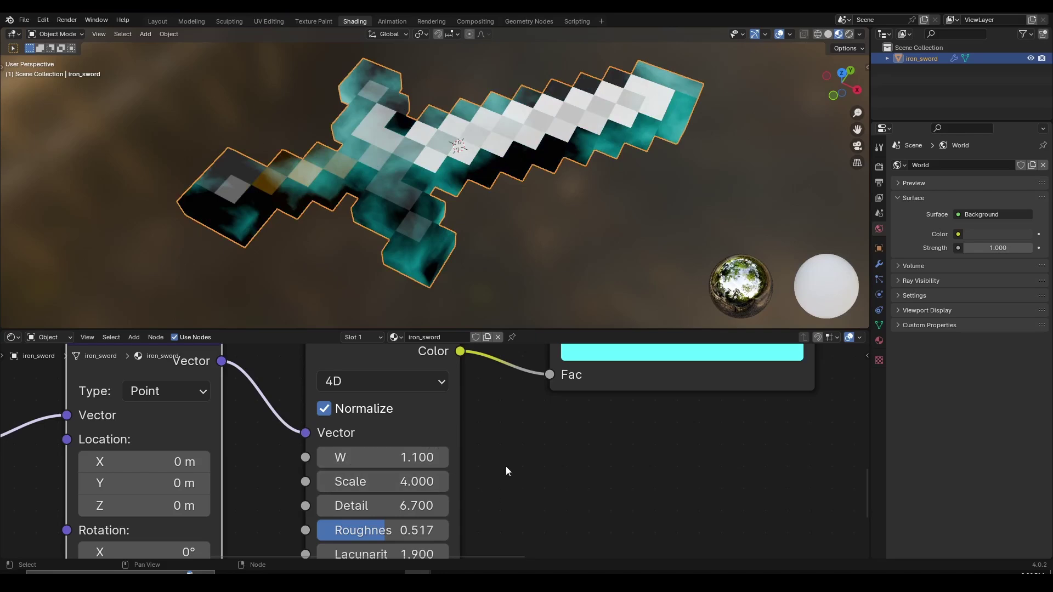
click(386, 465)
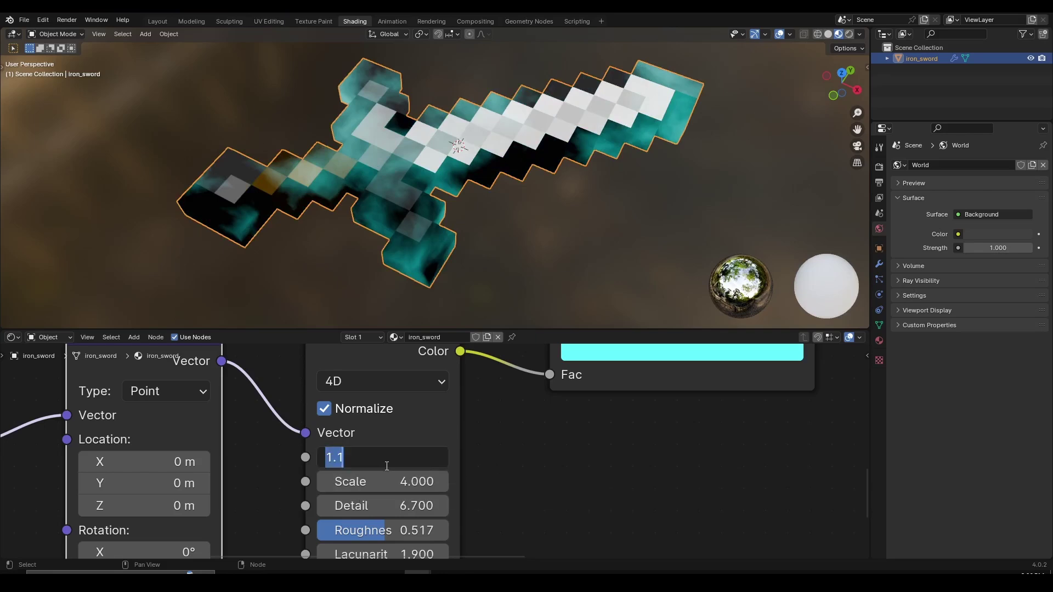
text(0)
key(Return)
mouse_move(482, 258)
middle_down()
mouse_move(492, 238)
mouse_move(468, 254)
middle_up()
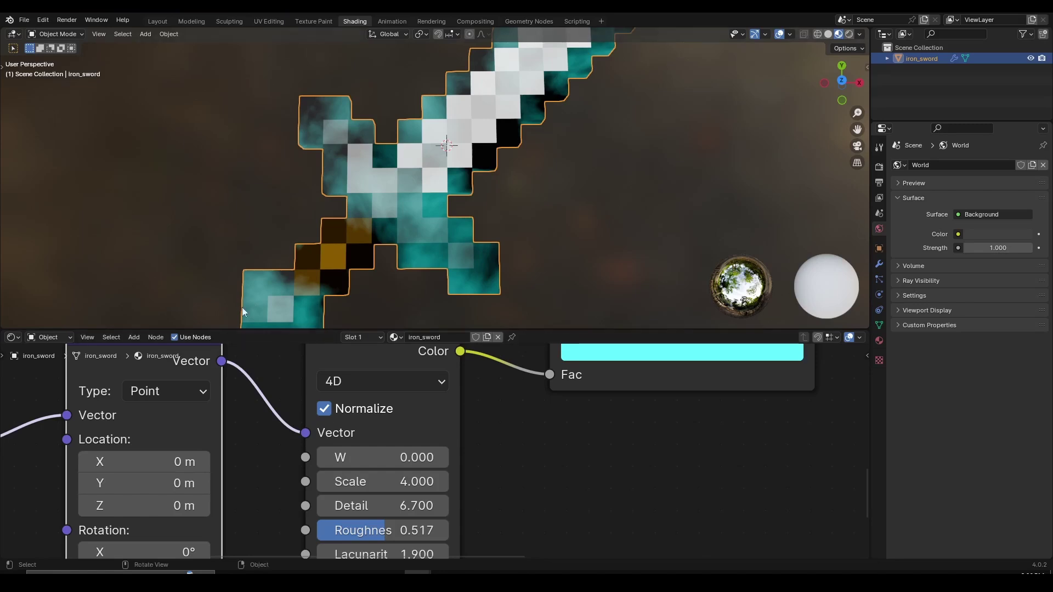
Enlarge the shader editor, split off an area below it and turn that area into a Timeline.
drag(314, 328, 314, 297)
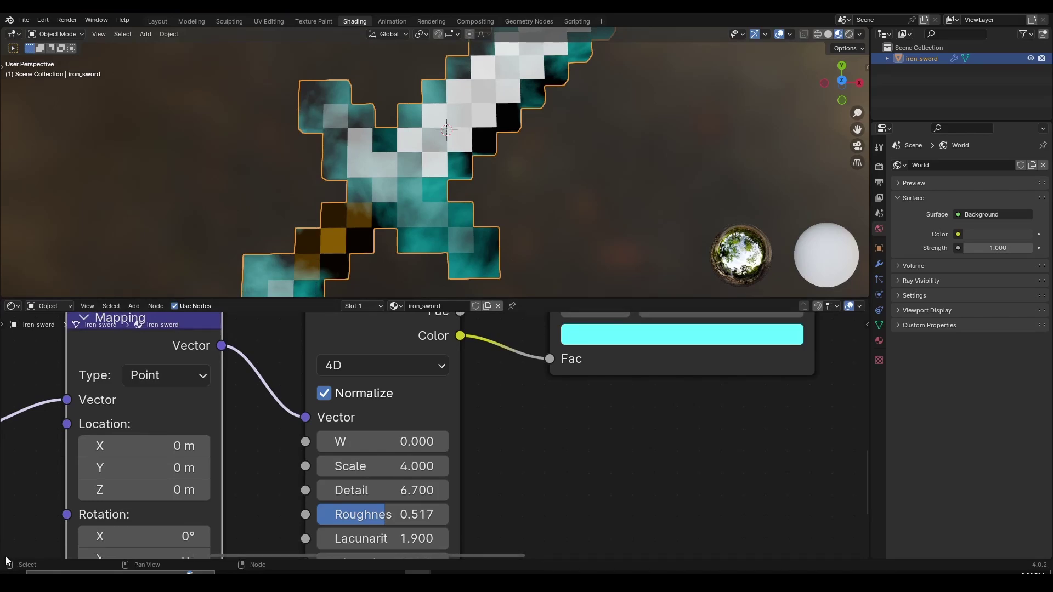
drag(9, 533, 58, 432)
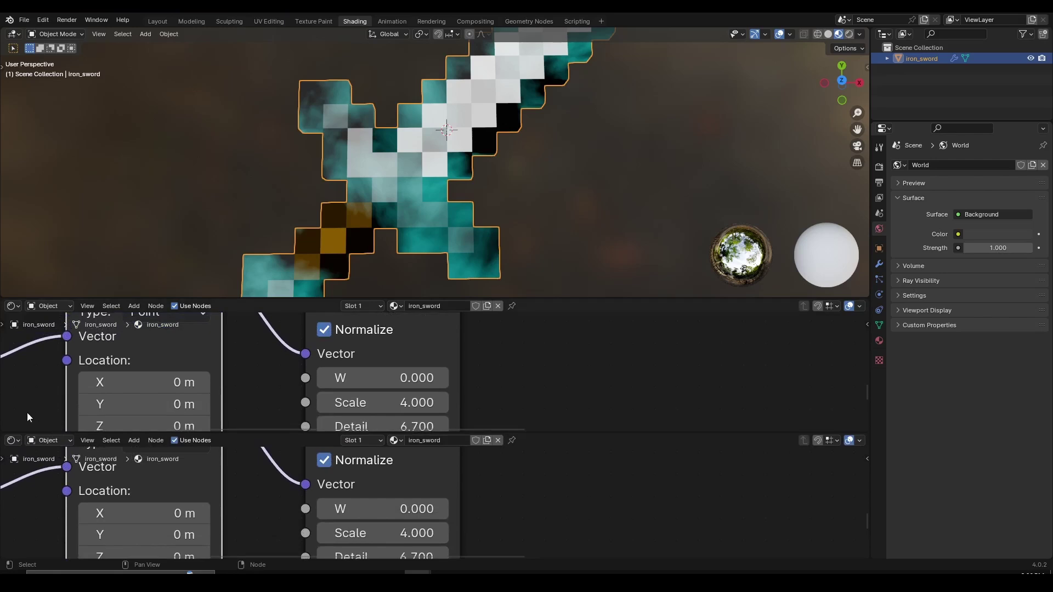
click(11, 444)
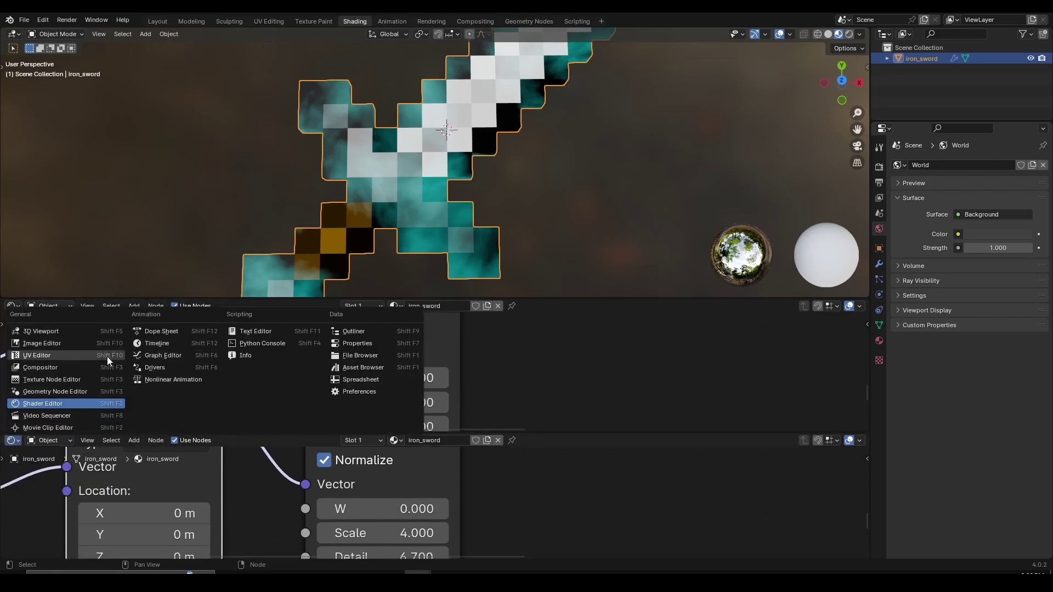
click(158, 344)
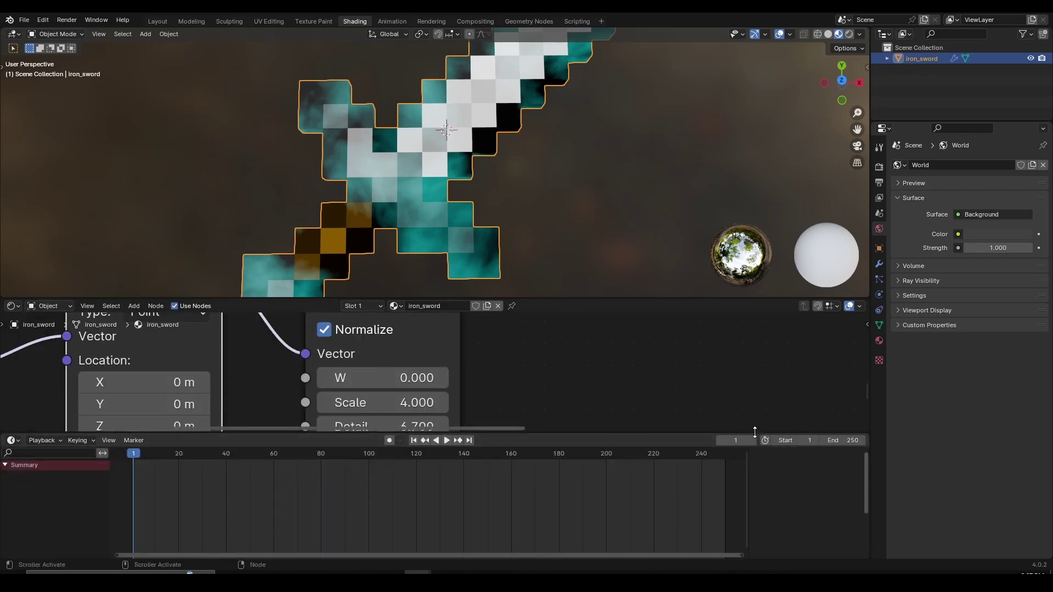
Set the animation's start frame and the current frame to 0.
click(773, 443)
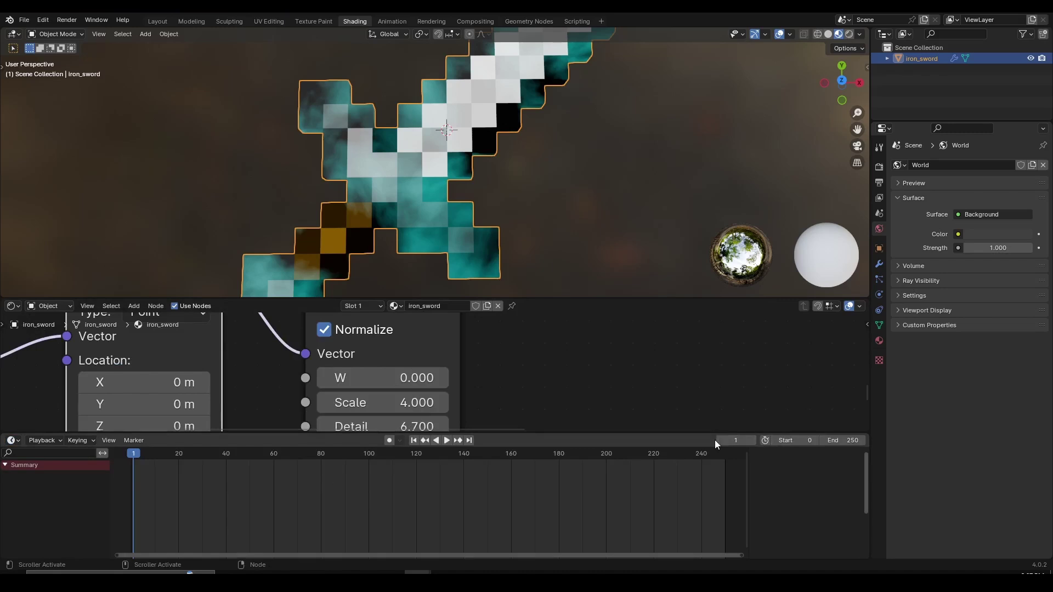
click(738, 440)
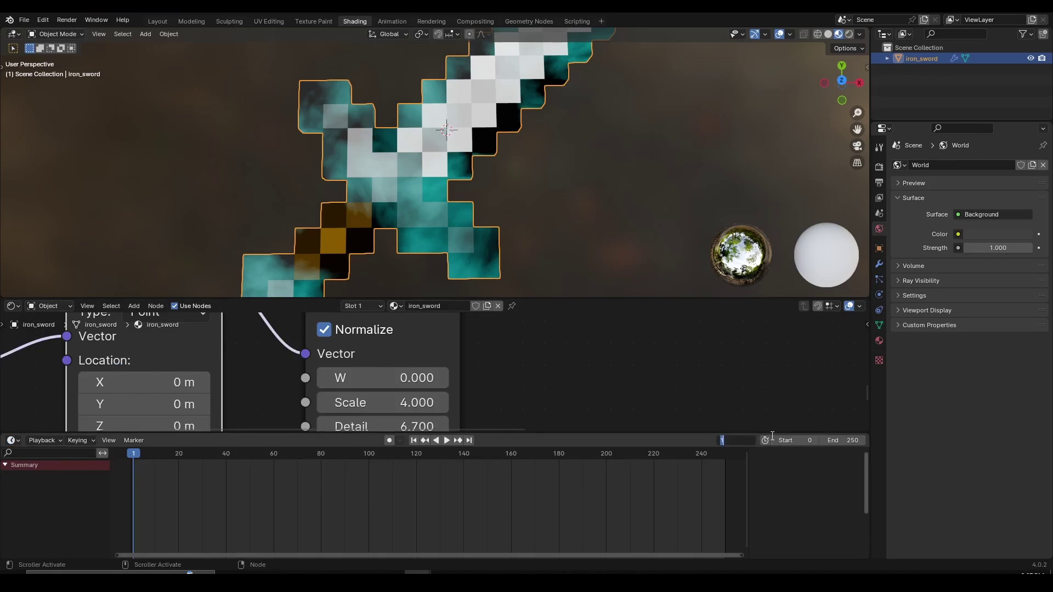
click(720, 440)
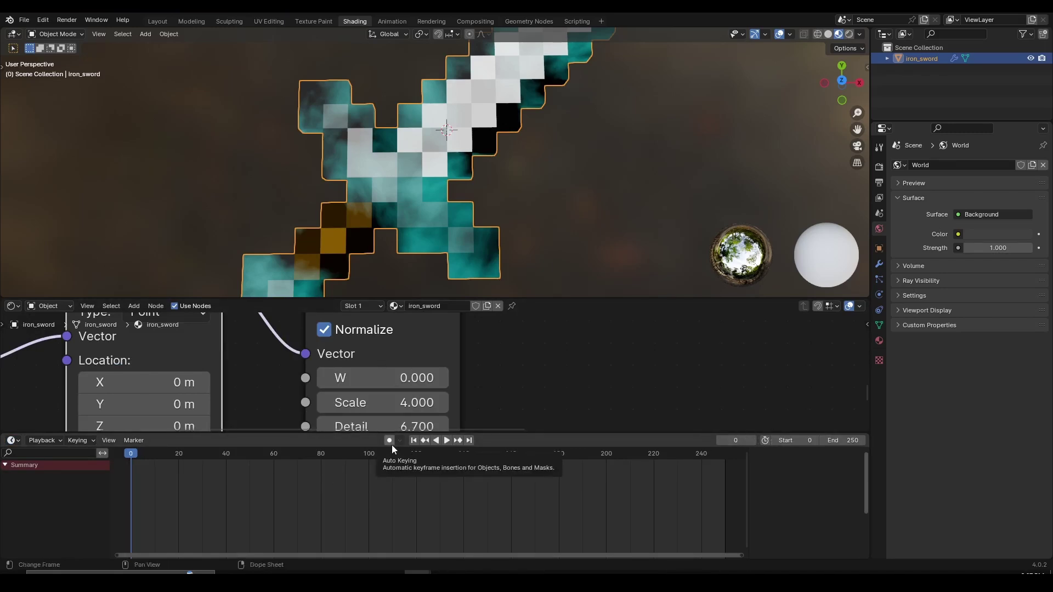
Enable Auto Keying and make Location, Rotation & Scale the active keying set.
click(390, 441)
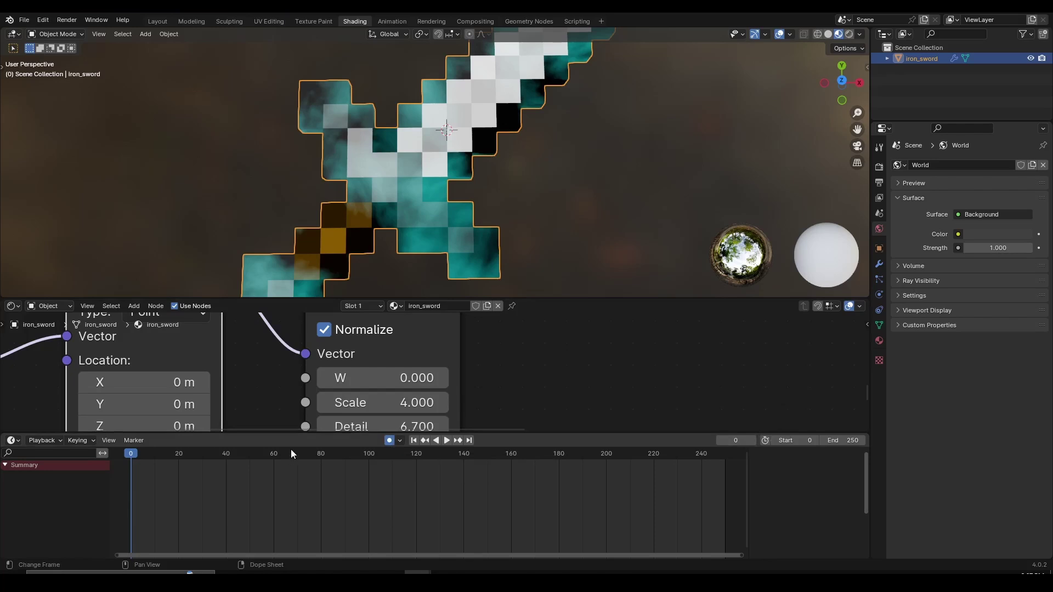
click(75, 442)
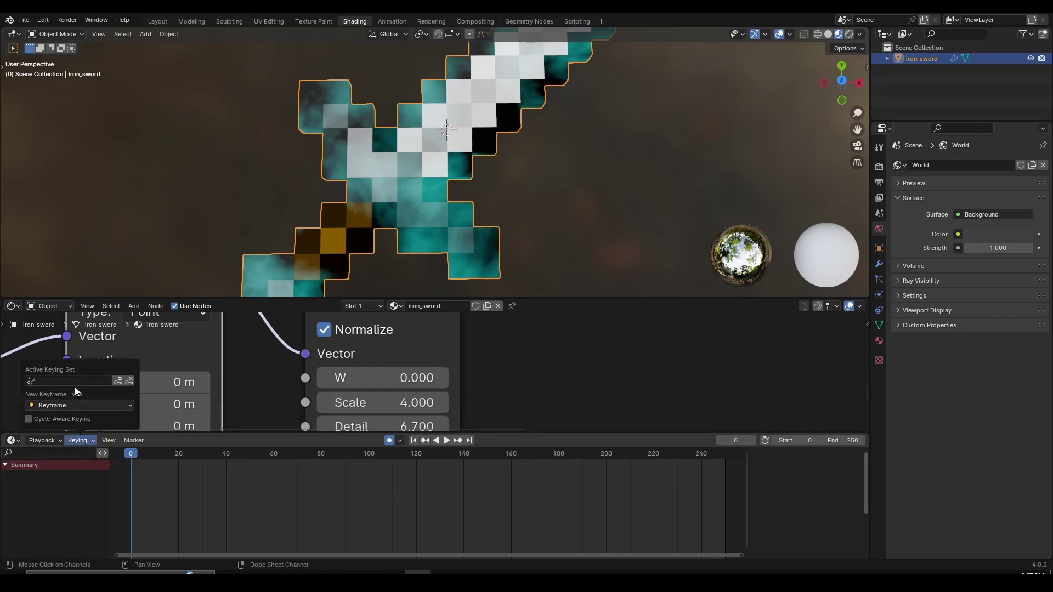
click(74, 382)
click(66, 442)
click(80, 383)
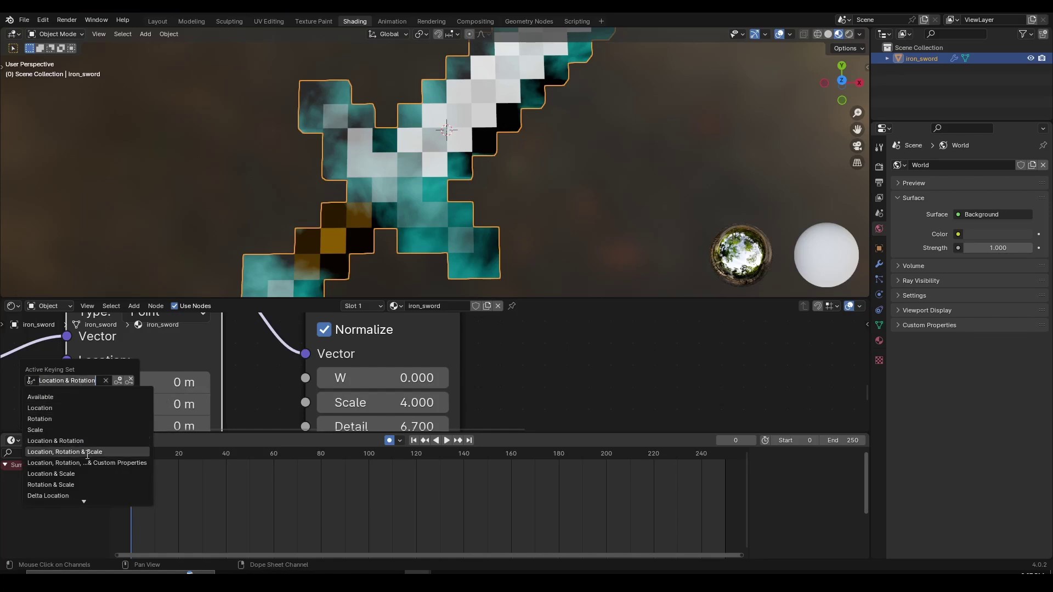
click(87, 452)
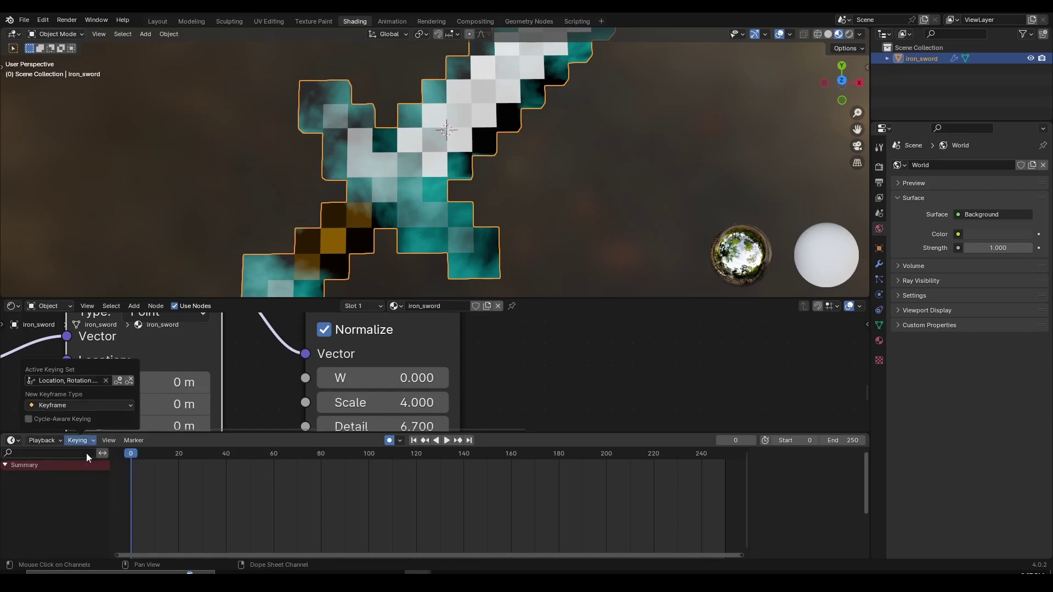
Check the frame rate in the output properties and reduce the Timeline's height in favor of the shader editor.
click(880, 184)
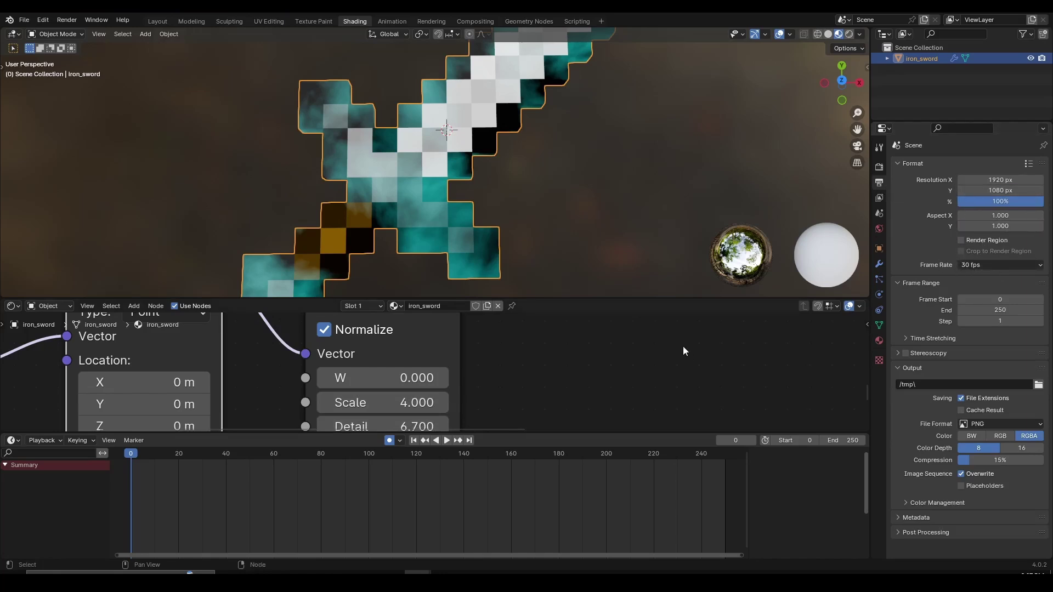
click(986, 266)
scroll(431, 480, down, 1)
drag(470, 434, 475, 483)
scroll(468, 439, down, 1)
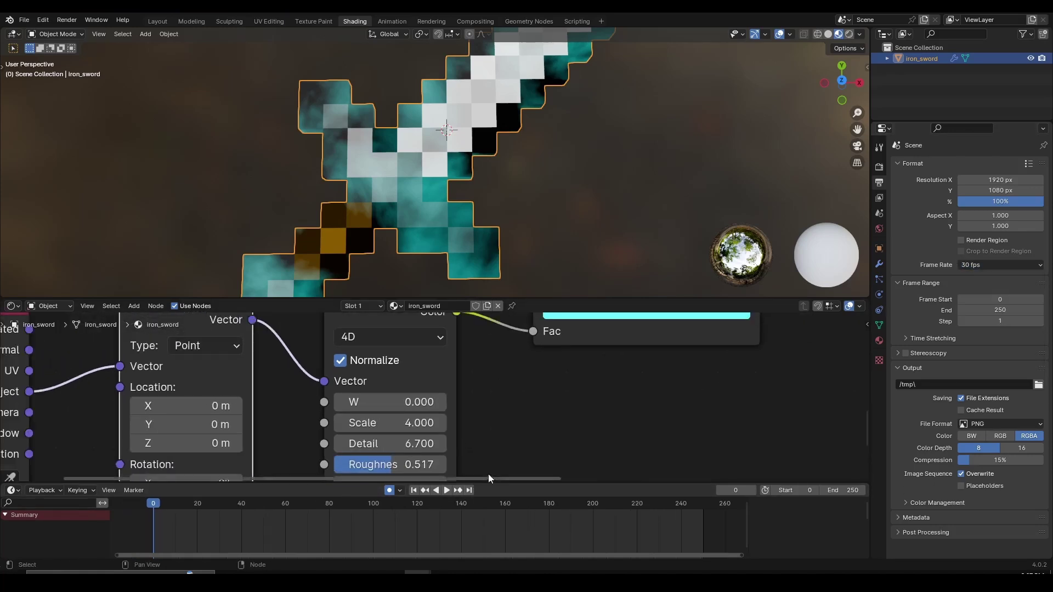
Insert a keyframe on the Noise Texture's W value of 0.000 at frame 0, and select that node.
right_click(393, 405)
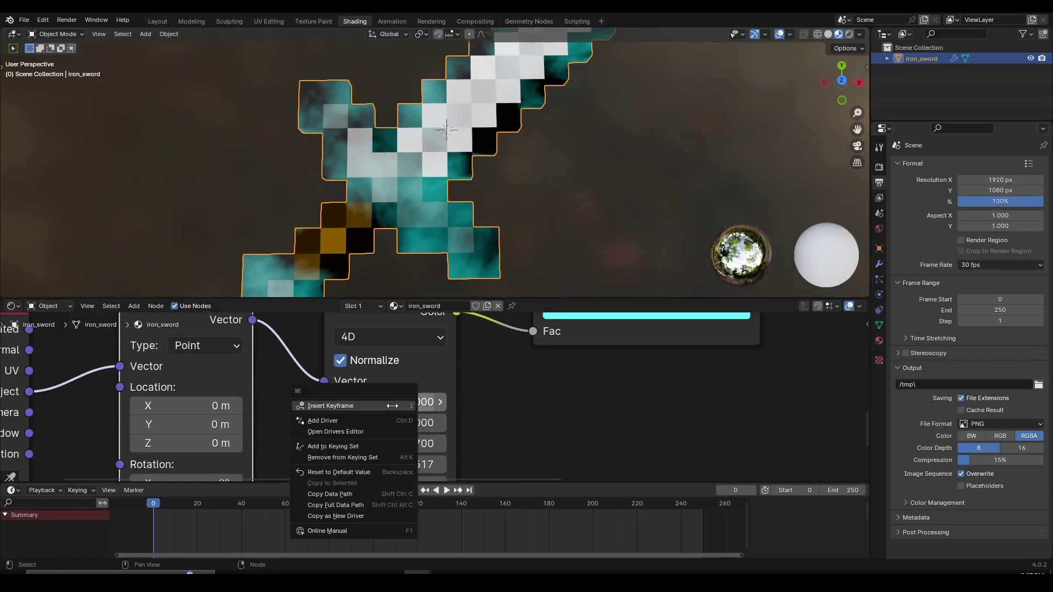
click(356, 408)
ctrl+scroll(269, 495, up, 2)
scroll(493, 422, down, 2)
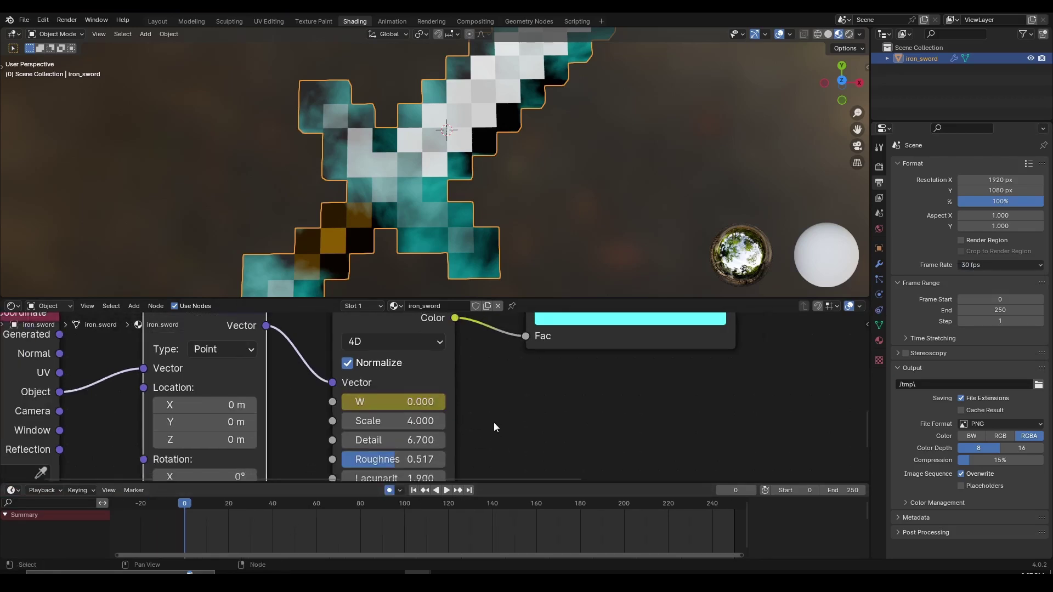
ctrl+scroll(246, 533, up, 2)
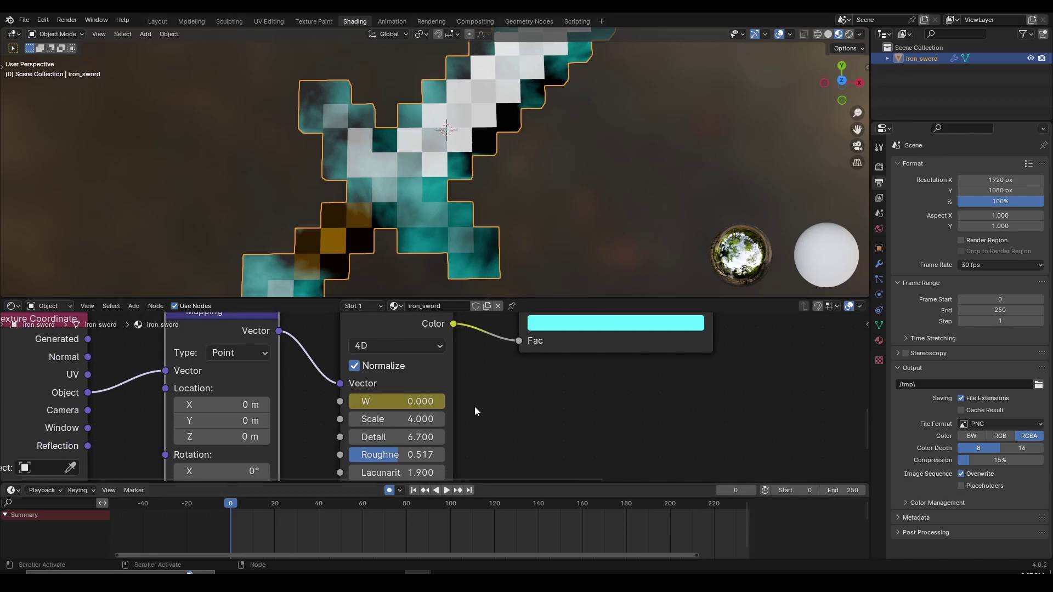
middle_drag(475, 406, 467, 459)
click(402, 345)
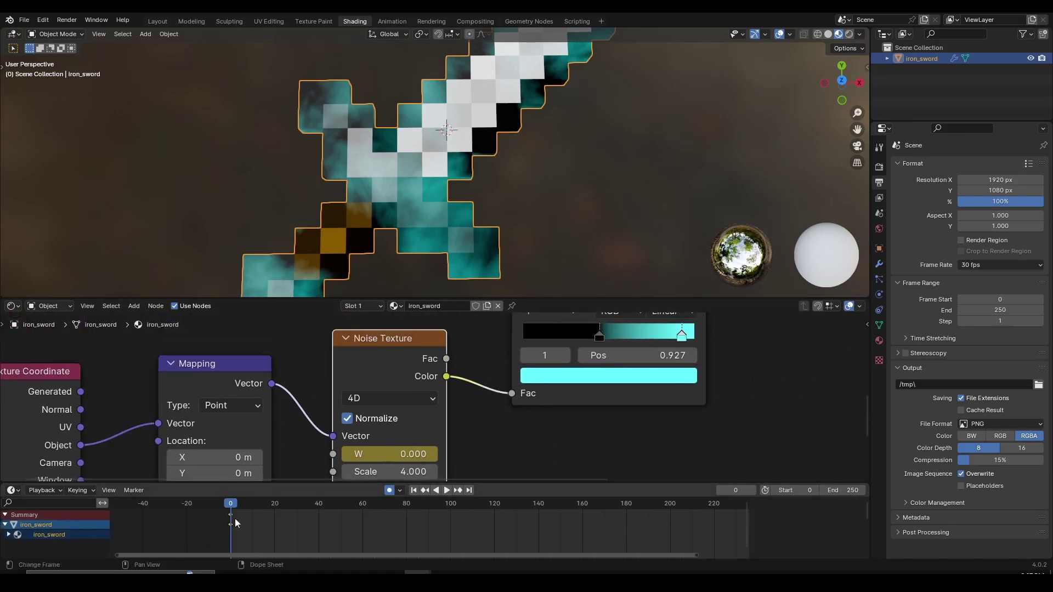
Go to frame 400, set the Noise Texture's W value to 7.100 and insert a keyframe on it.
ctrl+scroll(277, 521, up, 1)
scroll(143, 528, up, 3)
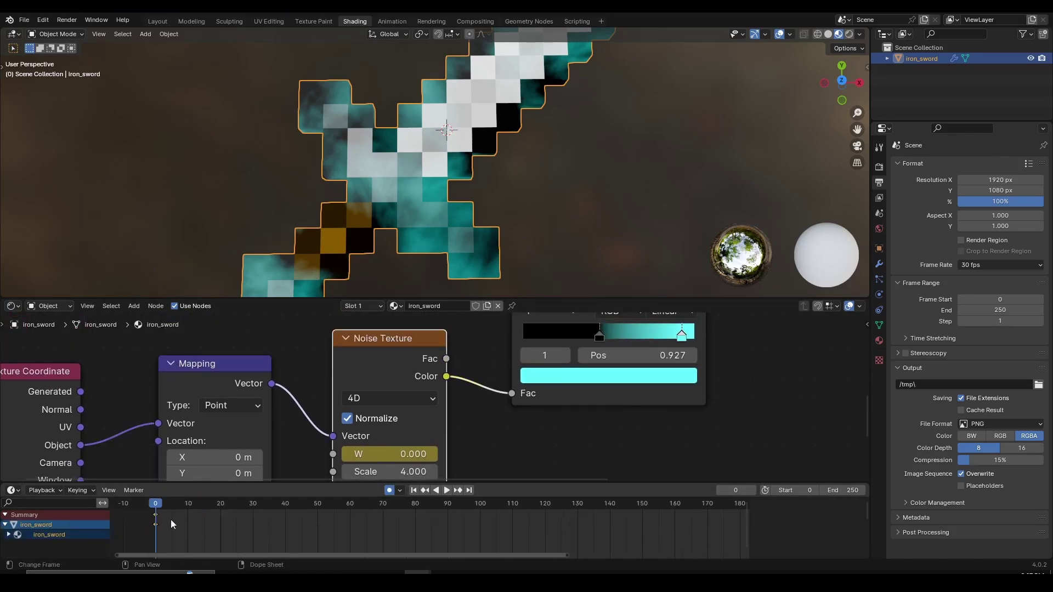
ctrl+middle_drag(290, 531, 337, 541)
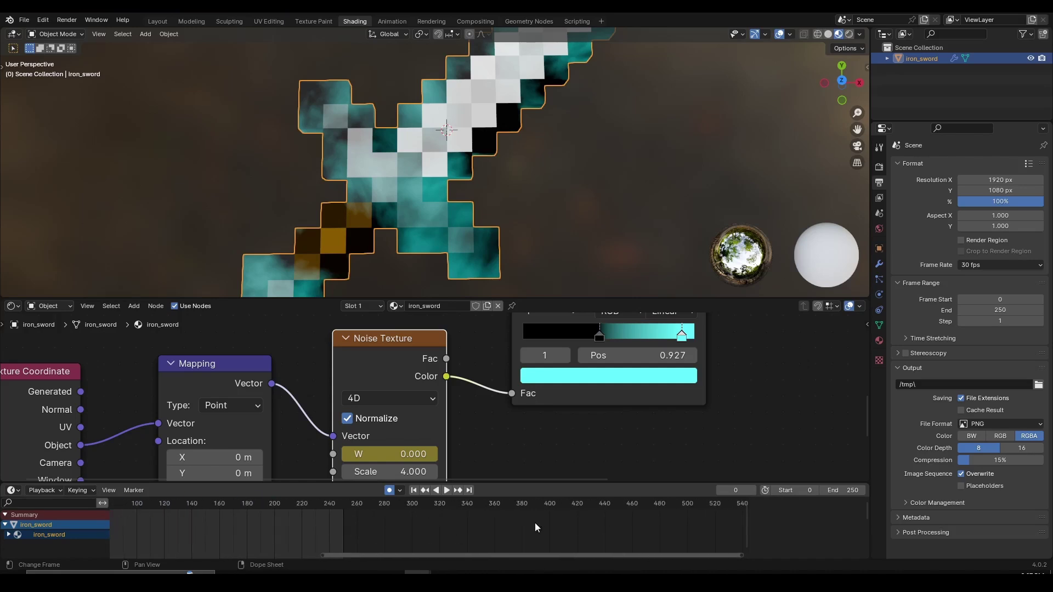
drag(547, 505, 550, 504)
middle_drag(503, 457, 513, 373)
scroll(513, 373, up, 2)
drag(445, 403, 461, 403)
drag(570, 402, 799, 401)
key(i)
Play the animation from frame 0 and check the noise movement on the sword from a lower angle.
scroll(374, 545, down, 5)
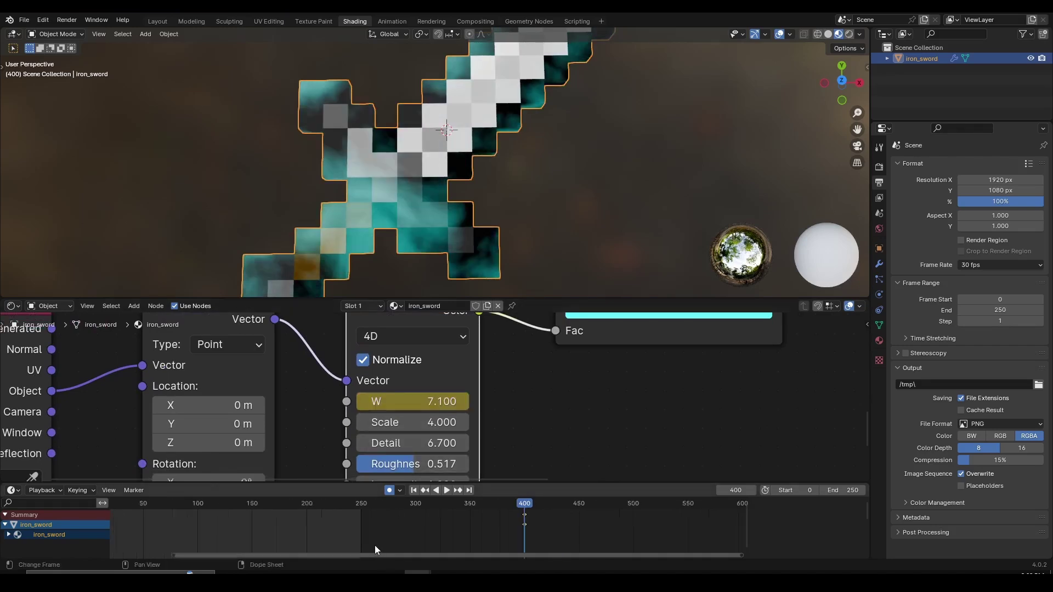
drag(244, 506, 221, 505)
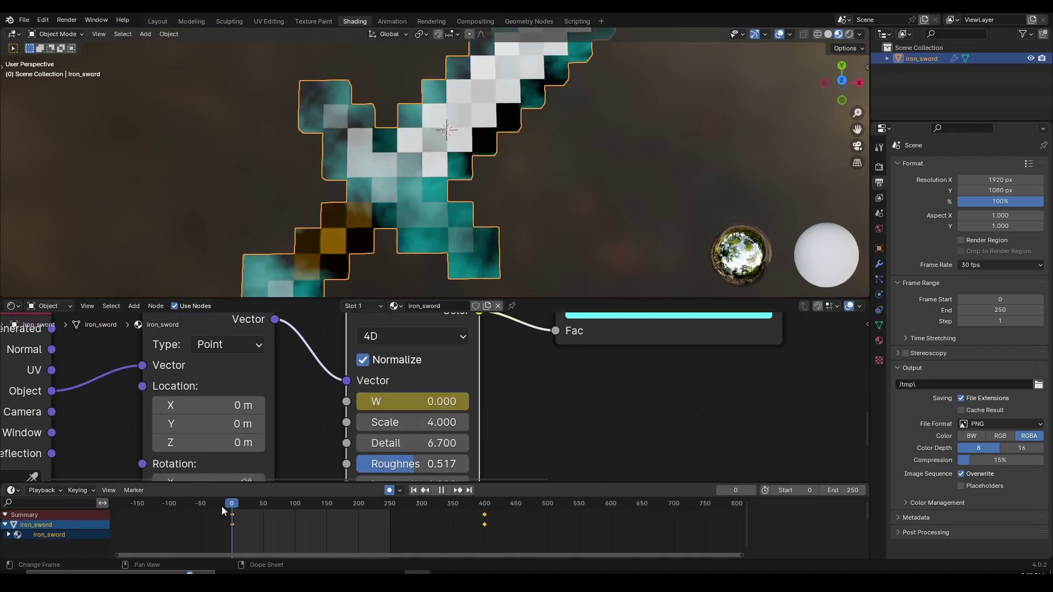
key(space)
middle_drag(536, 177, 507, 139)
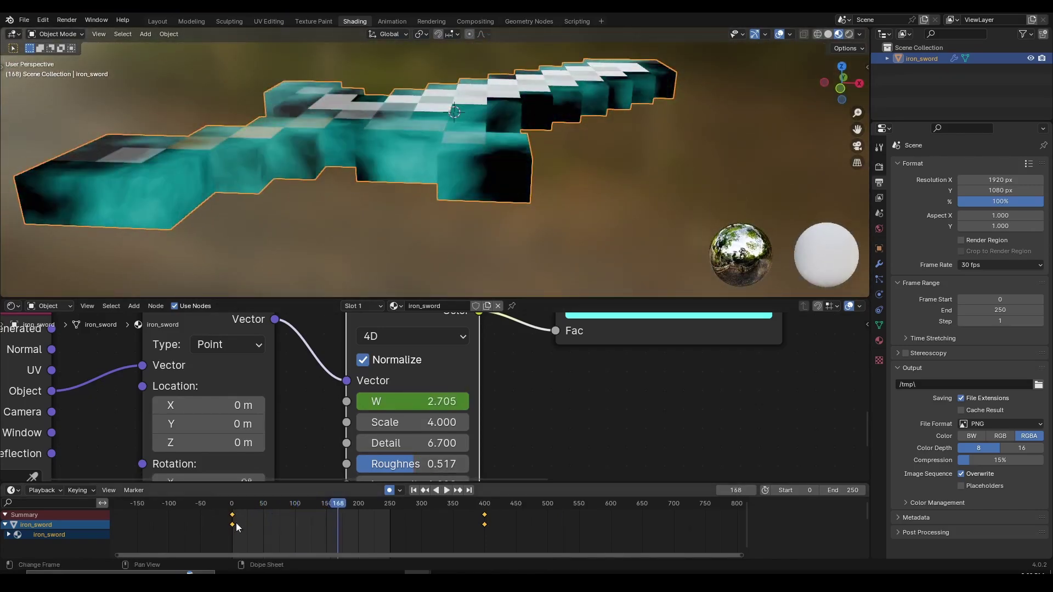
click(229, 507)
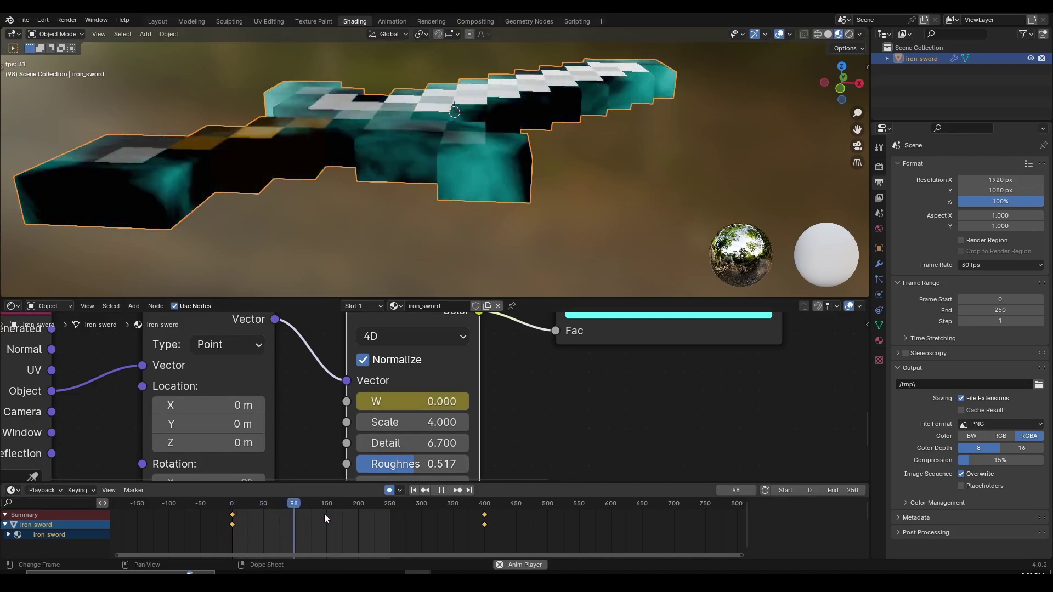
key(space)
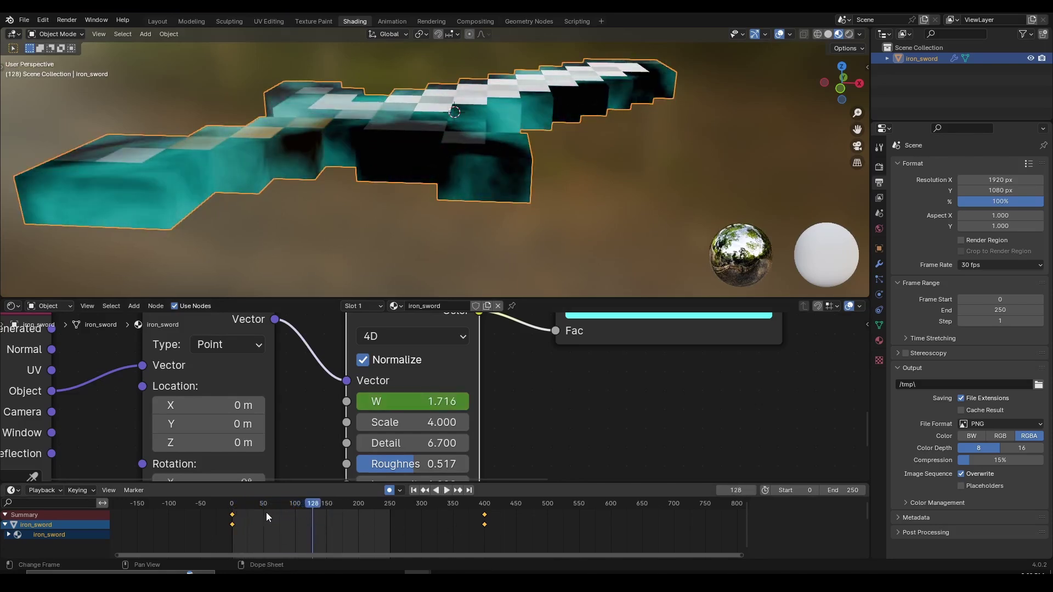
Set the interpolation of the selected W keyframes to Linear.
click(261, 523)
key(t)
click(90, 496)
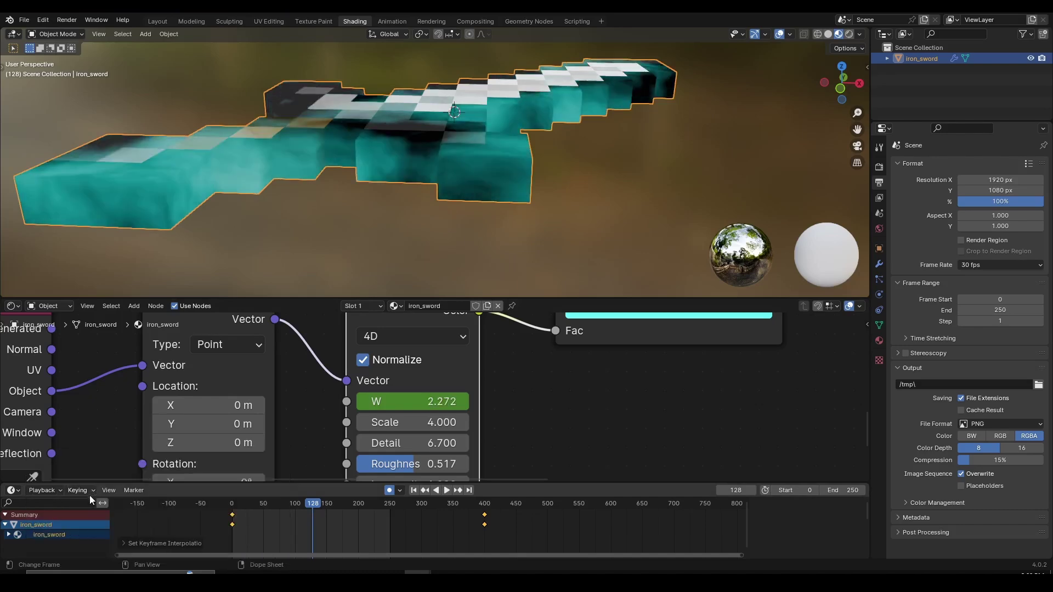
Replay the animation from the start to check the constant noise speed on the sword and in the Noise Texture node.
click(223, 505)
key(space)
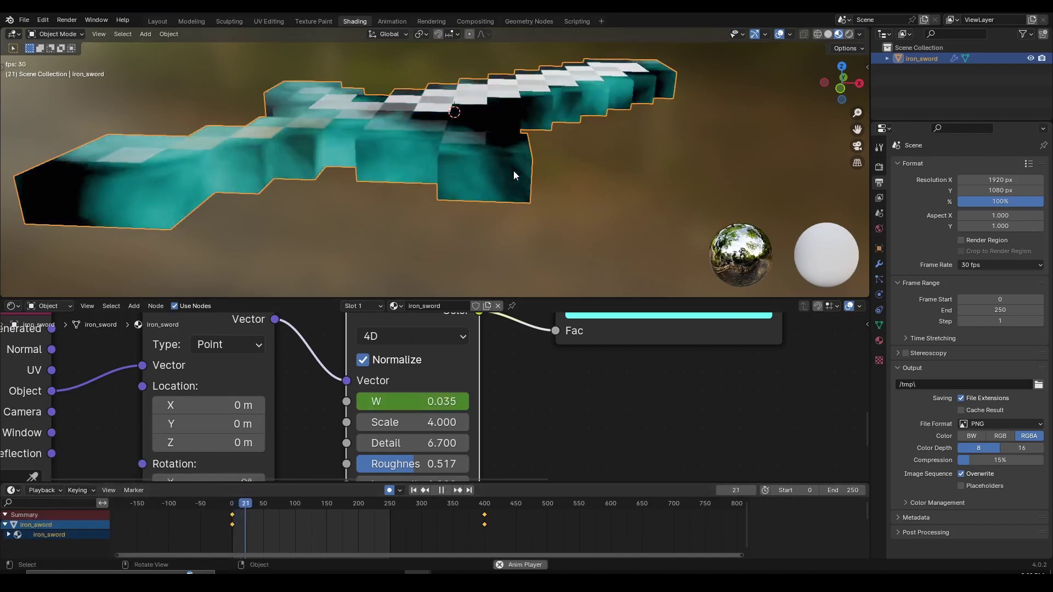
middle_drag(510, 170, 482, 226)
scroll(508, 234, down, 4)
scroll(460, 243, up, 3)
scroll(560, 373, down, 8)
middle_drag(561, 374, 475, 423)
scroll(475, 423, up, 2)
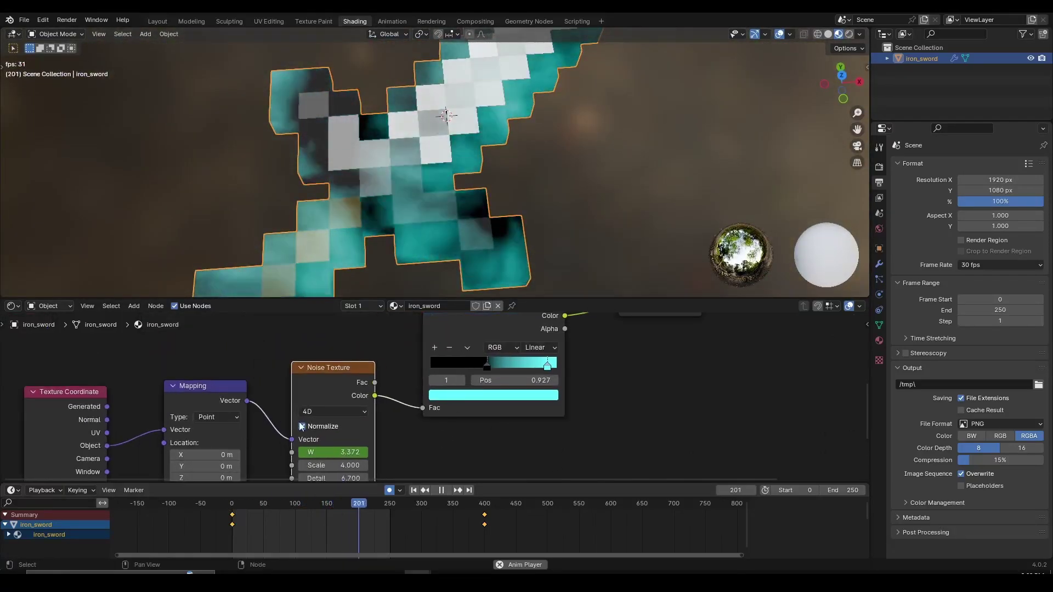
scroll(288, 376, up, 3)
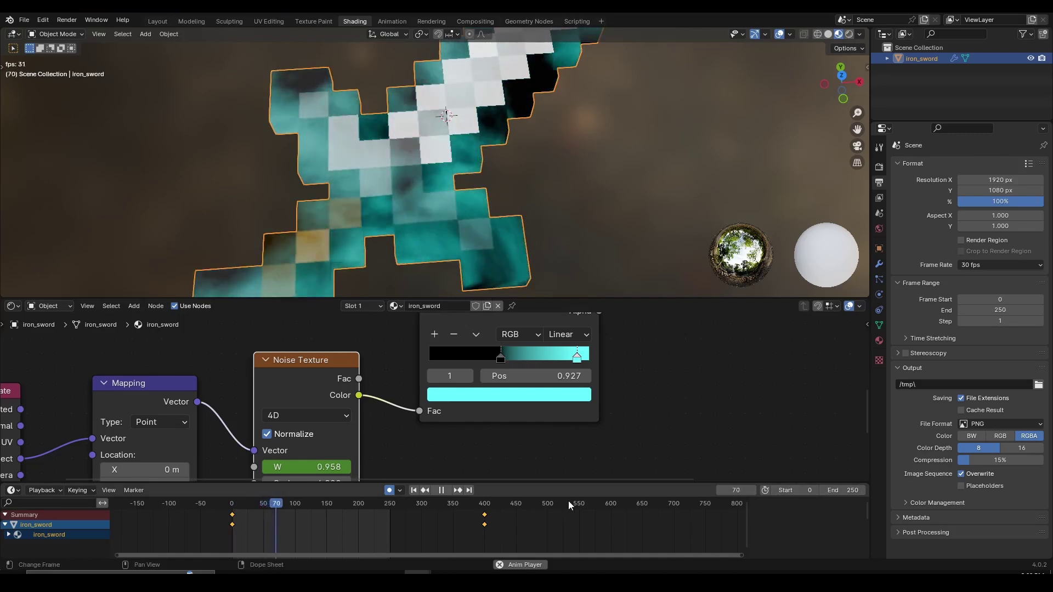
key(space)
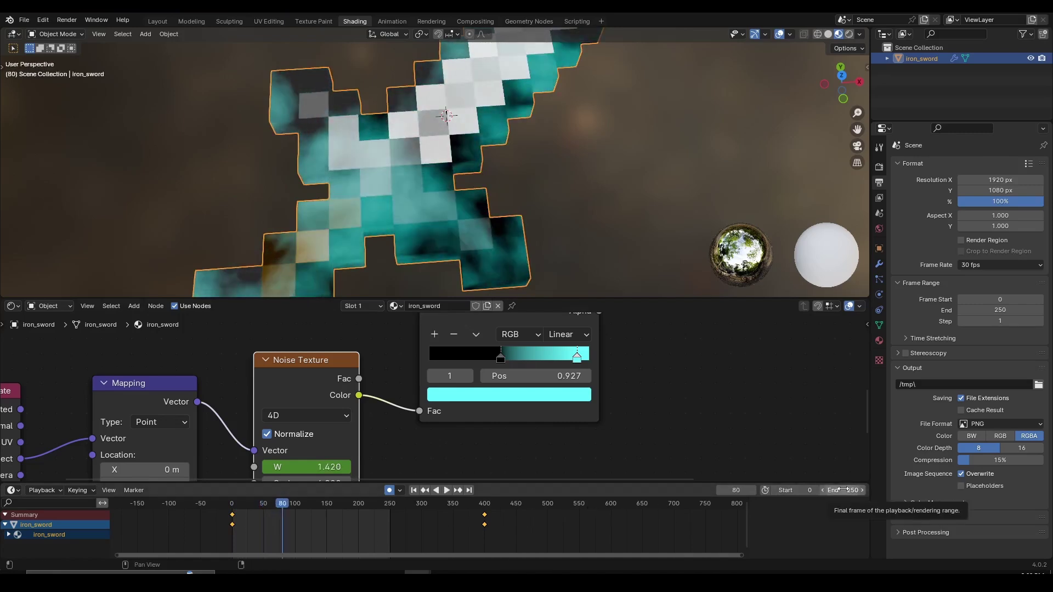
Extend the animation's end frame to 605 and play across the last keyframe at frame 400.
drag(843, 489, 888, 489)
click(474, 505)
key(space)
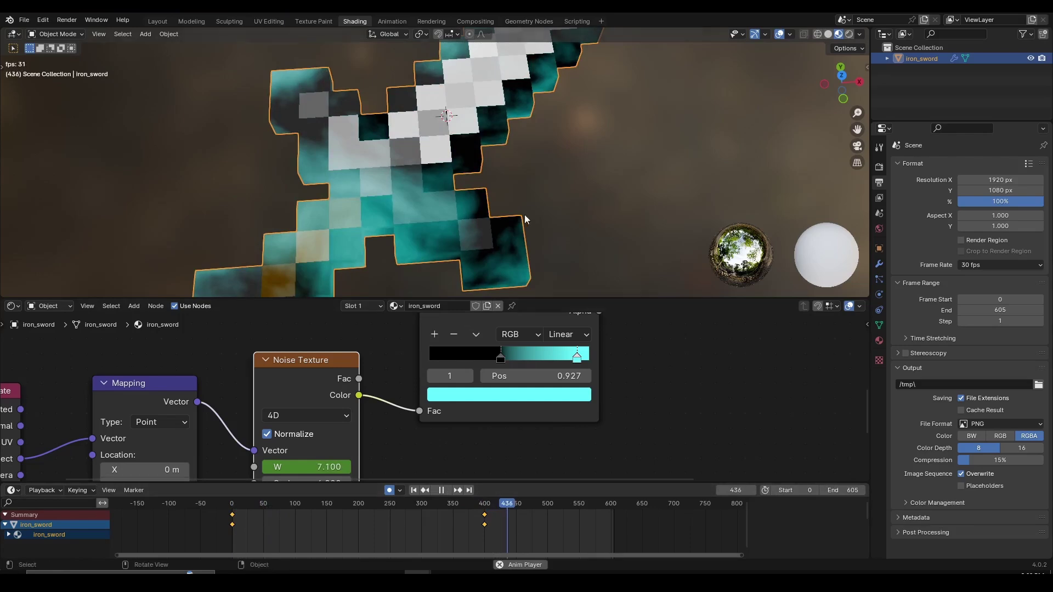
middle_drag(524, 215, 510, 178)
key(space)
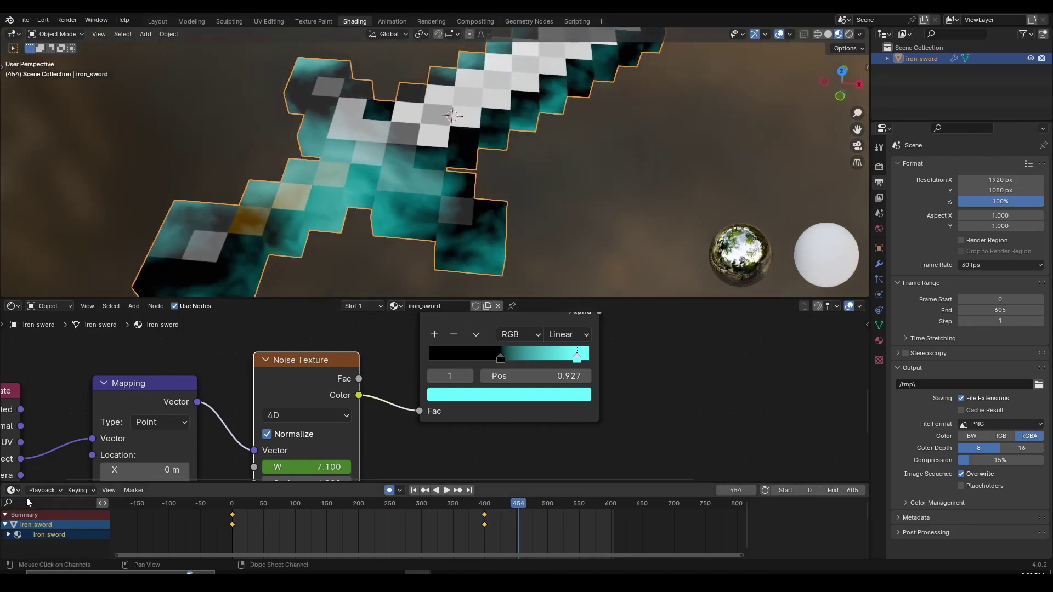
Change the Timeline area to the Graph Editor.
click(11, 490)
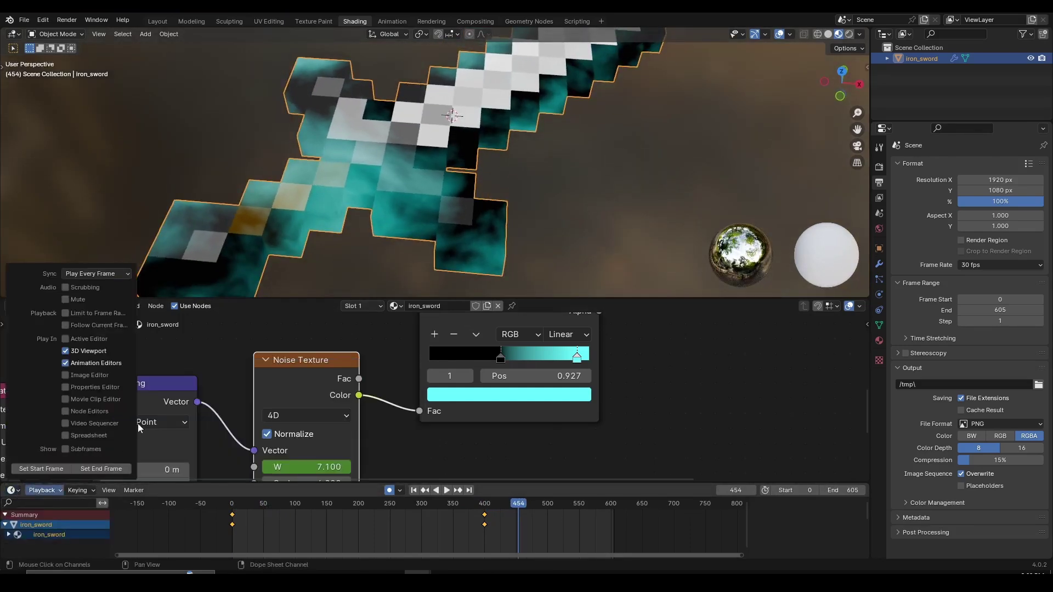
click(12, 490)
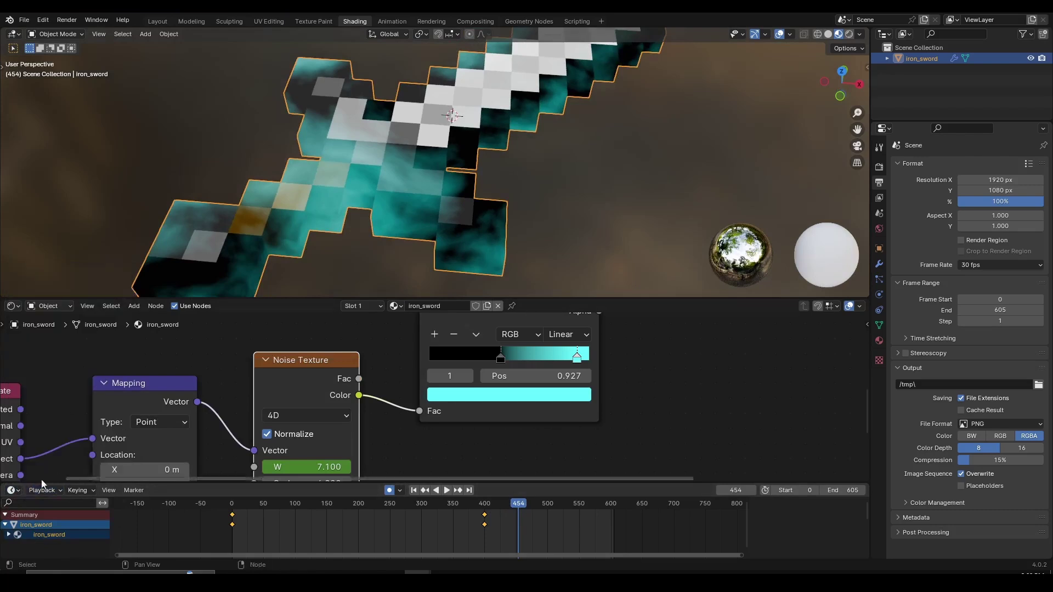
click(11, 490)
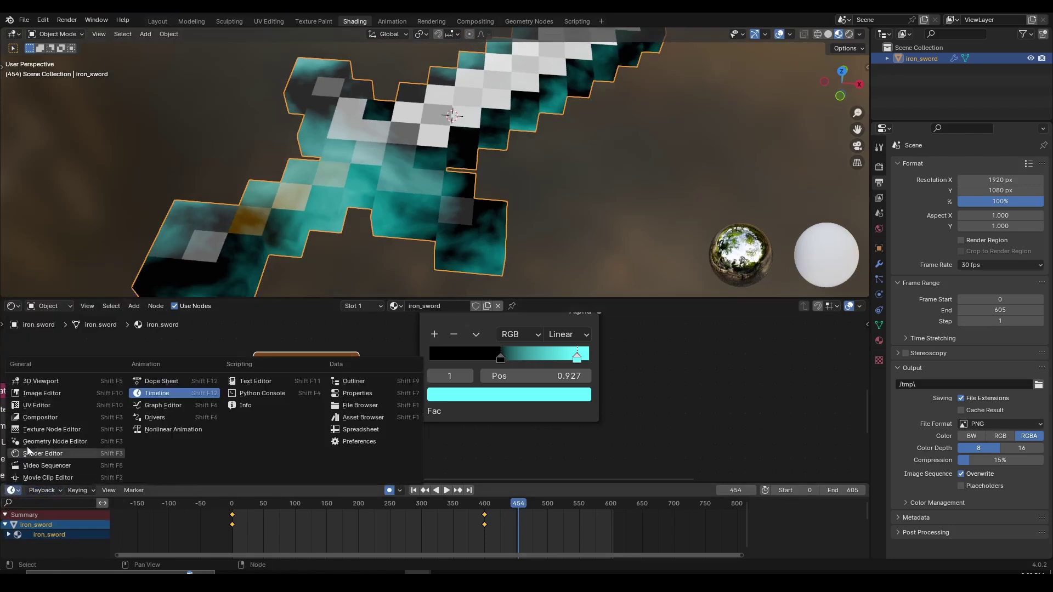
click(183, 406)
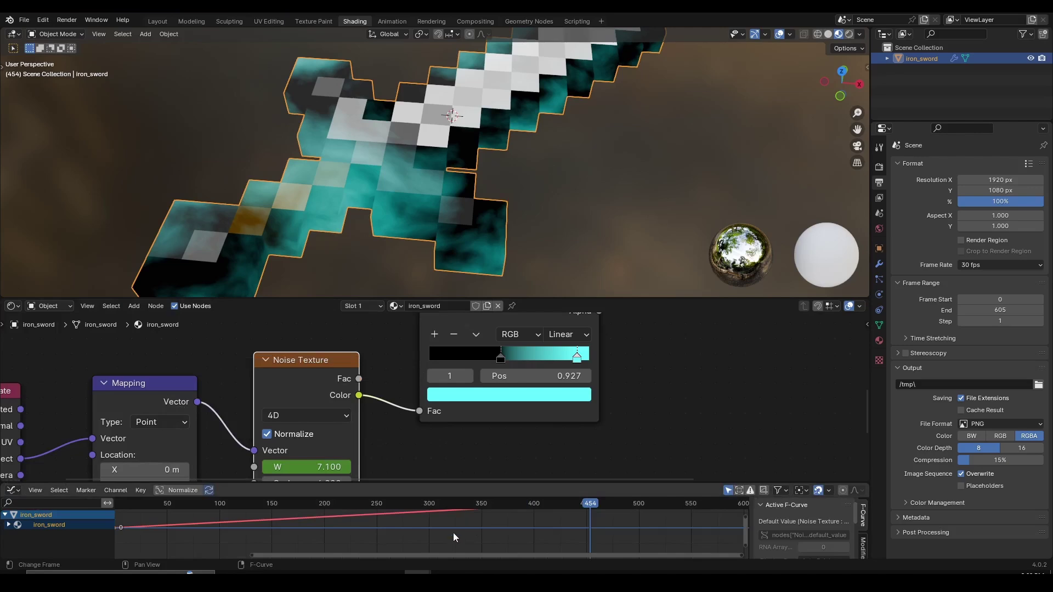
Set the noise W F-curve's extrapolation mode to Linear Extrapolation.
scroll(453, 532, down, 8)
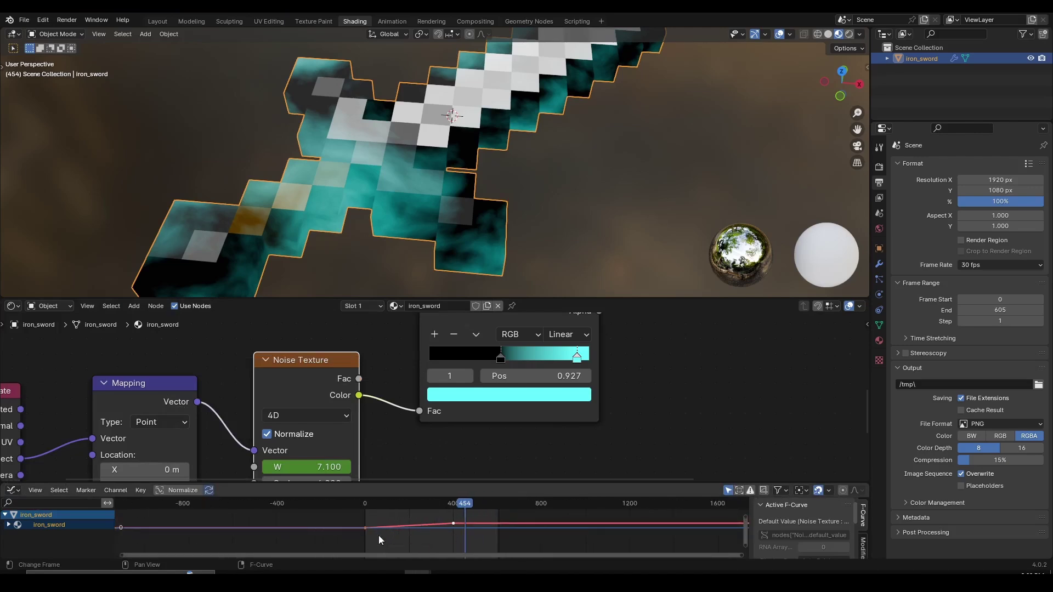
scroll(404, 528, down, 2)
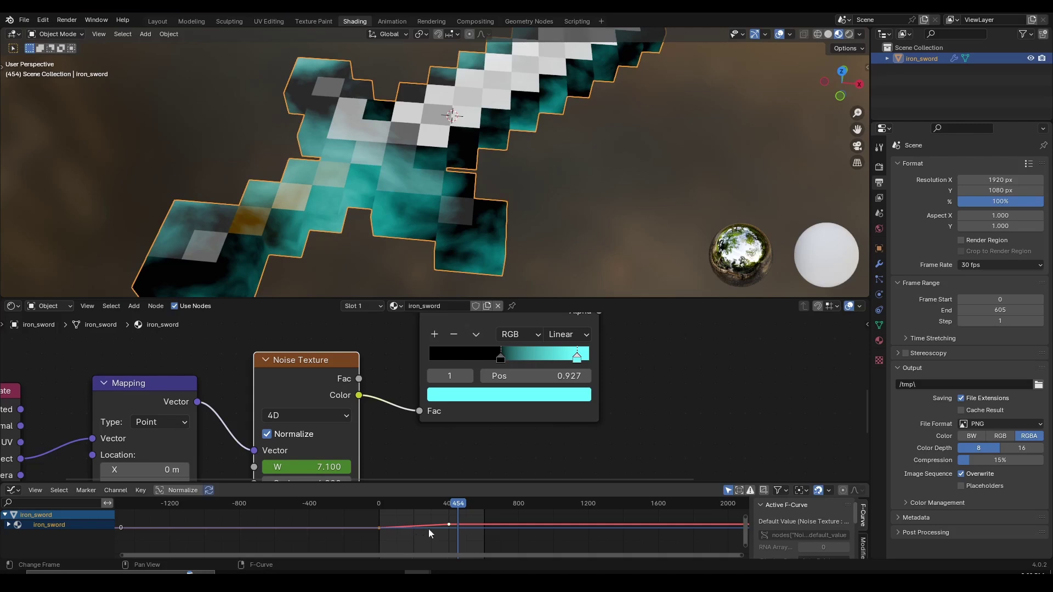
scroll(406, 531, up, 3)
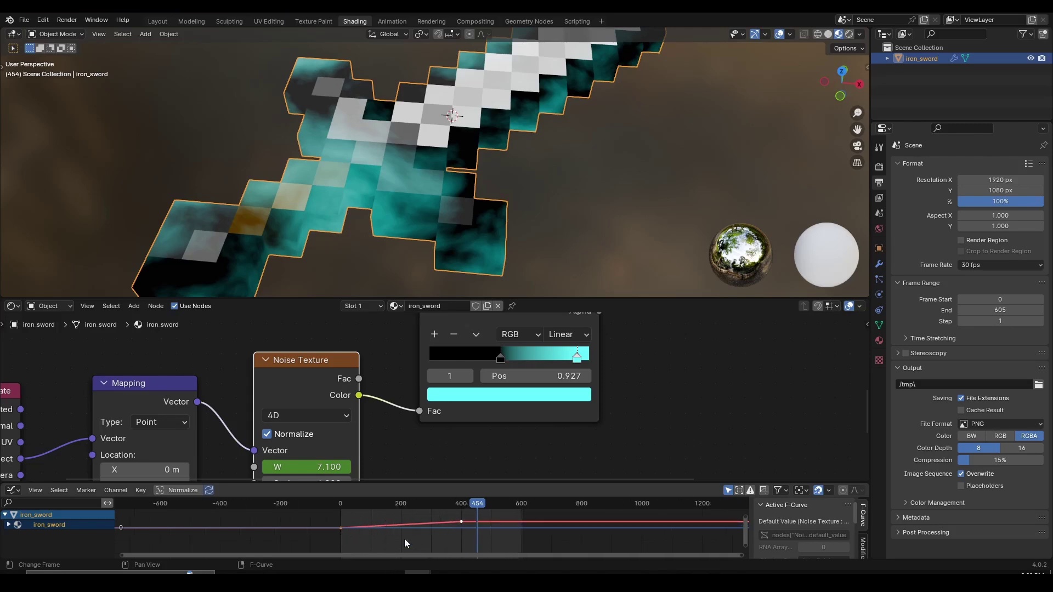
scroll(405, 541, down, 1)
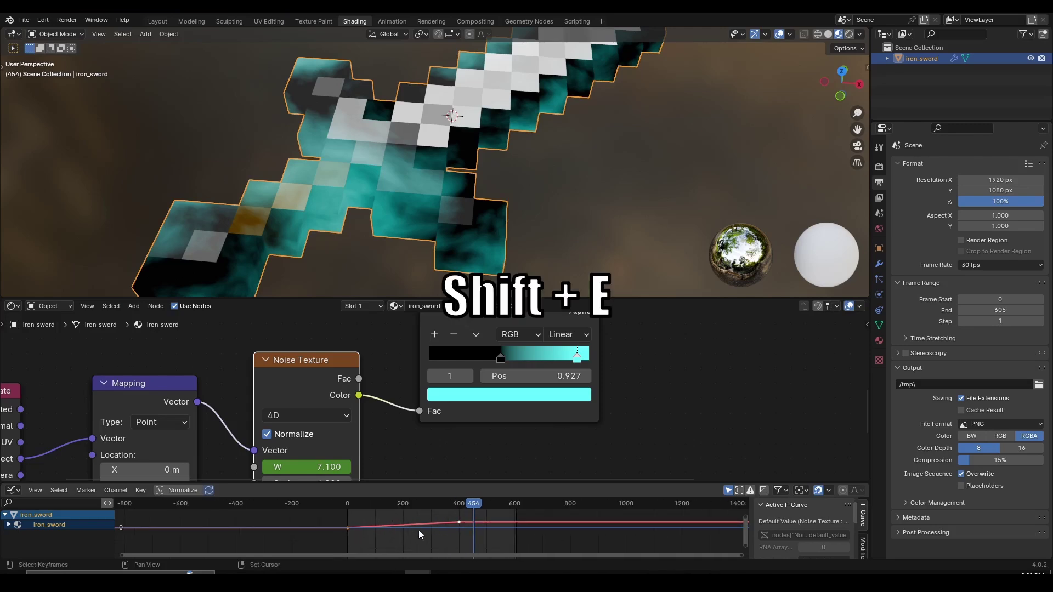
key(shift+e)
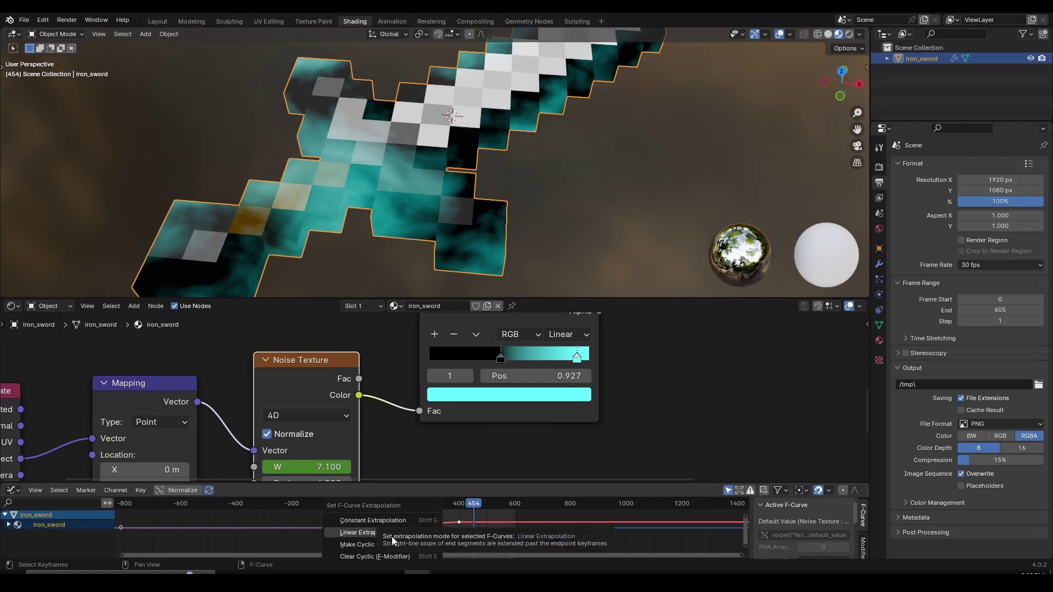
click(392, 537)
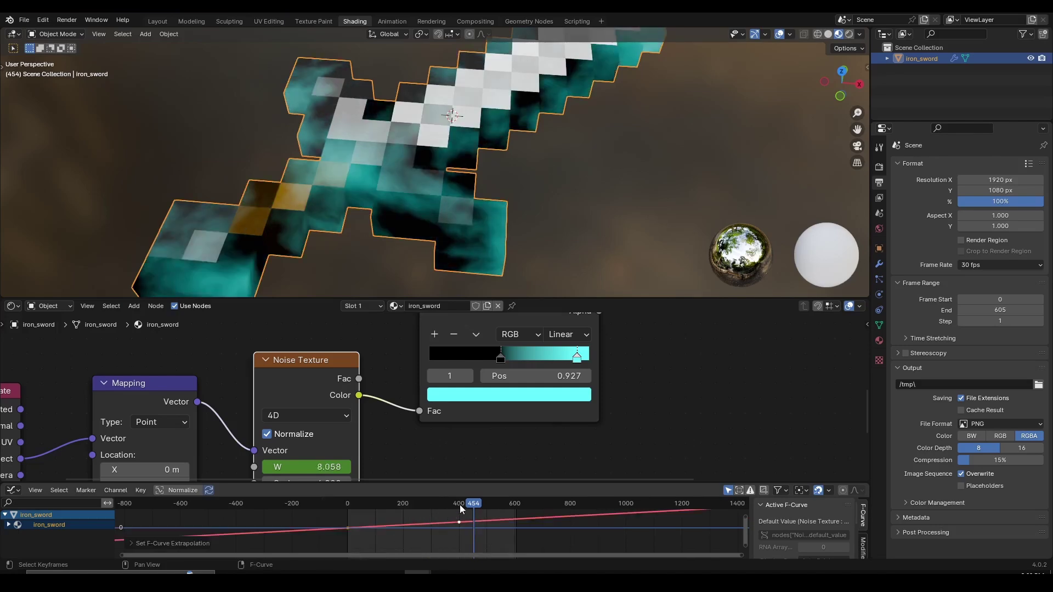
Play the animation past the frame 400 keyframe to check the extrapolated W curve.
scroll(472, 518, down, 5)
scroll(472, 528, up, 6)
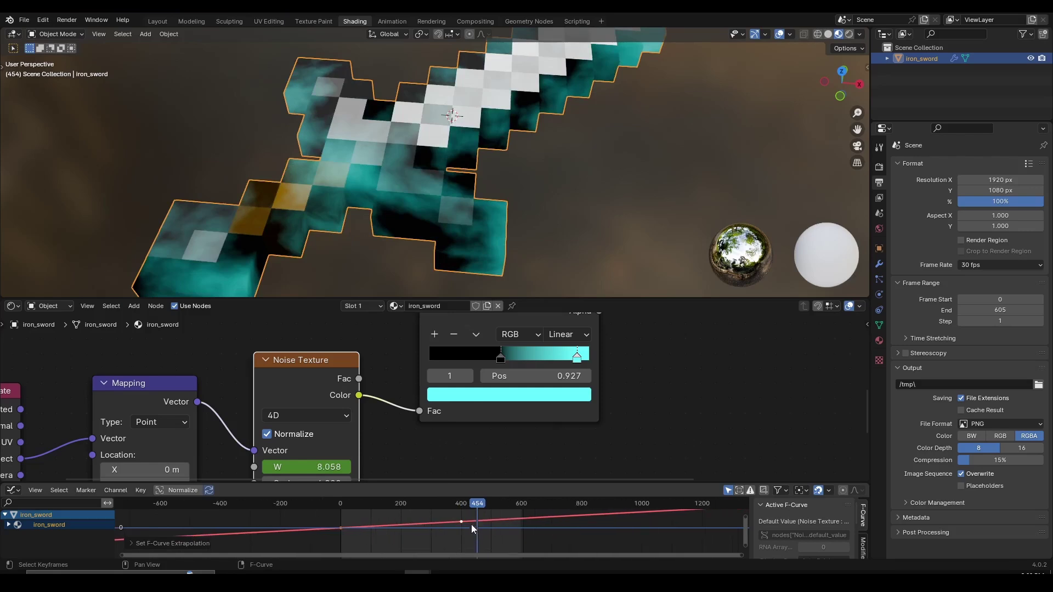
click(455, 505)
key(space)
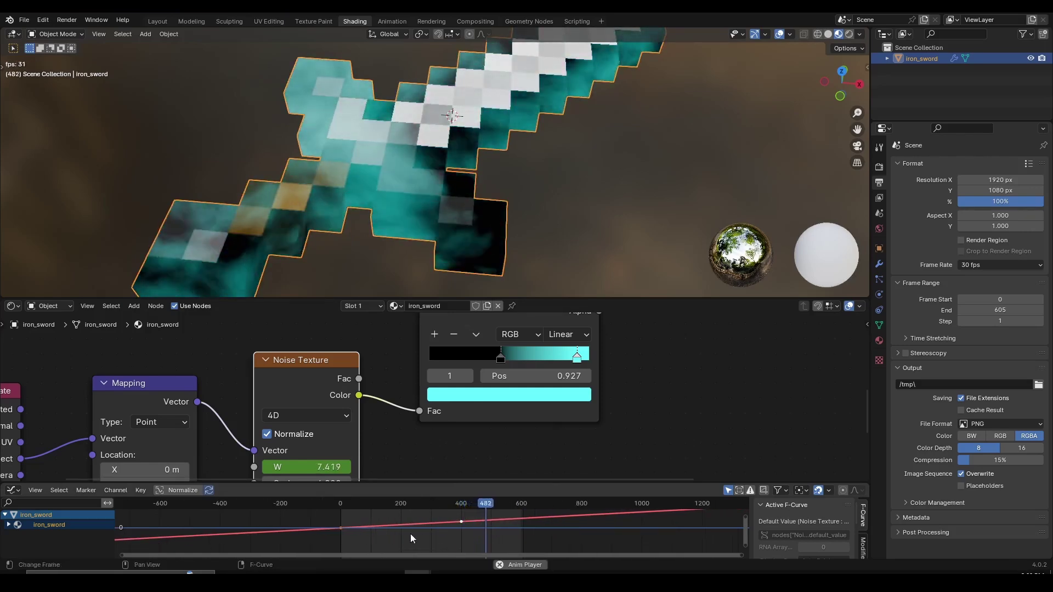
key(space)
Change the Graph Editor area back to the Timeline and play the animation from frame 0.
click(12, 490)
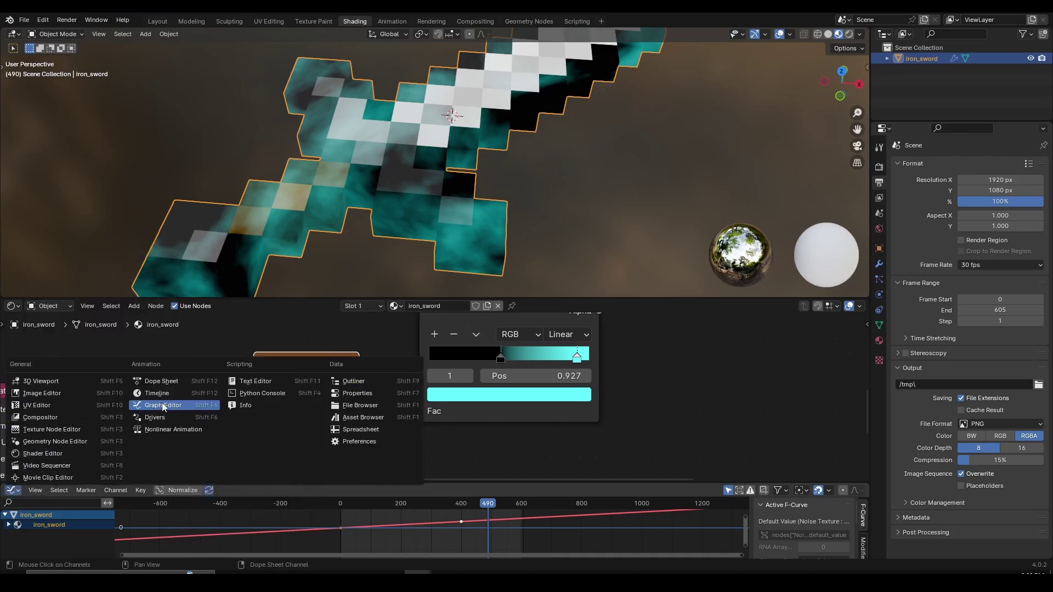
click(166, 393)
drag(318, 501, 203, 505)
key(space)
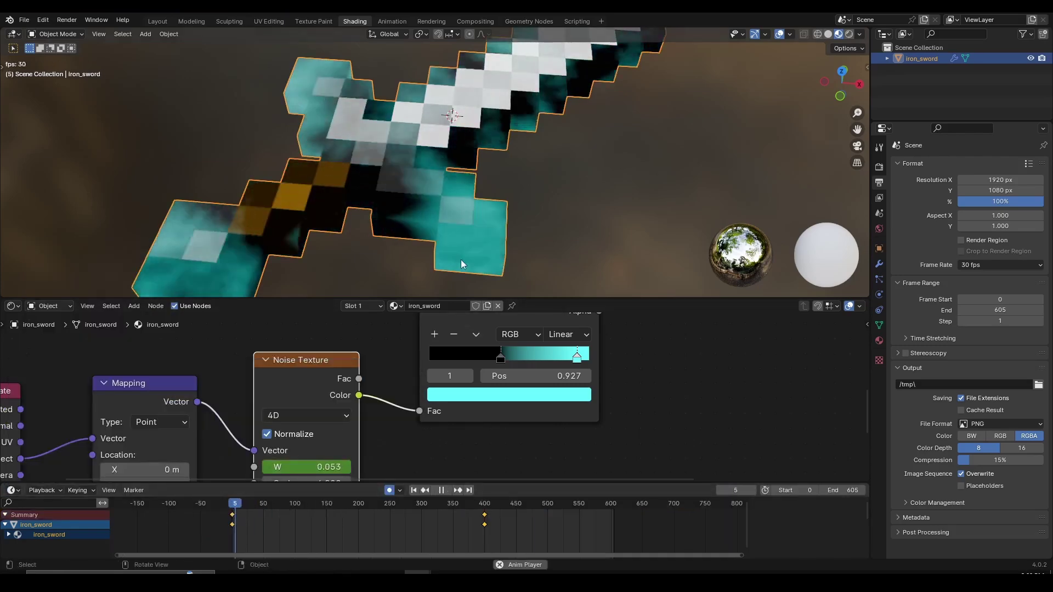
Examine the playing glow on the whole sword and the complete shader node setup, then deselect the Noise Texture node.
middle_drag(463, 259, 503, 199)
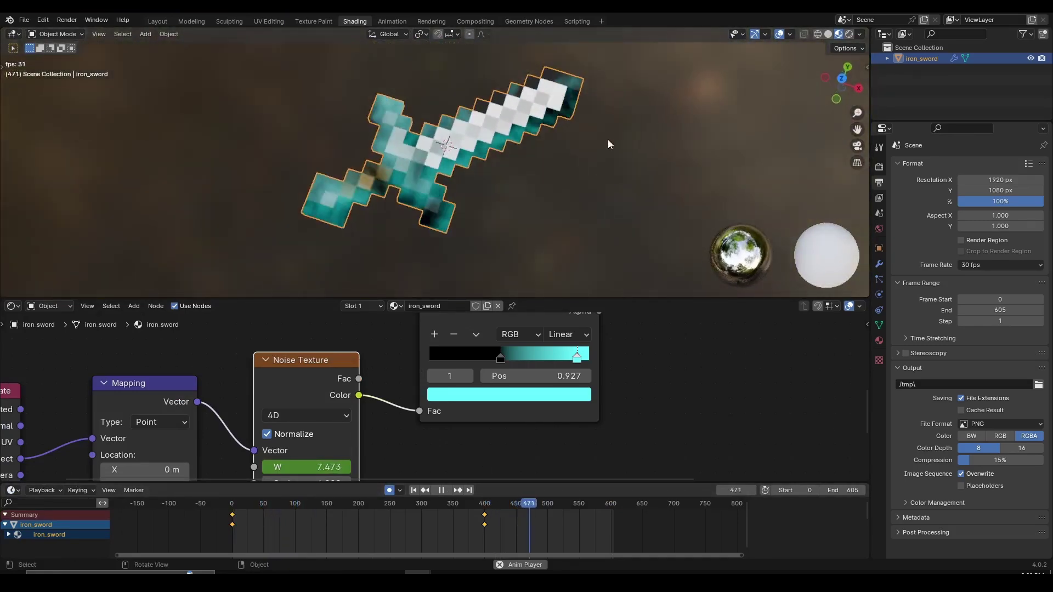
scroll(558, 374, down, 5)
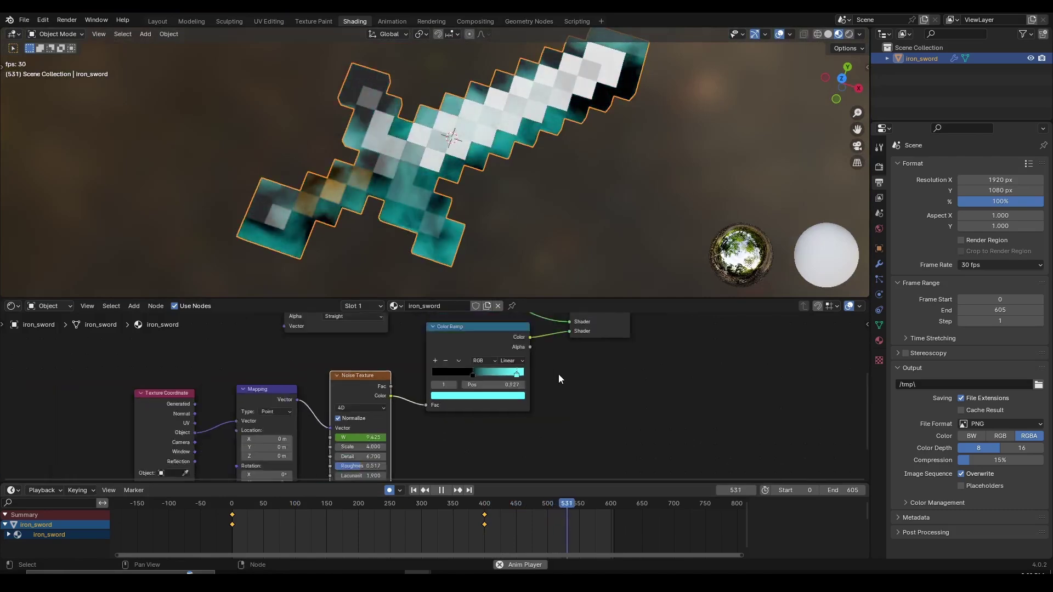
scroll(518, 421, down, 5)
middle_drag(497, 416, 469, 445)
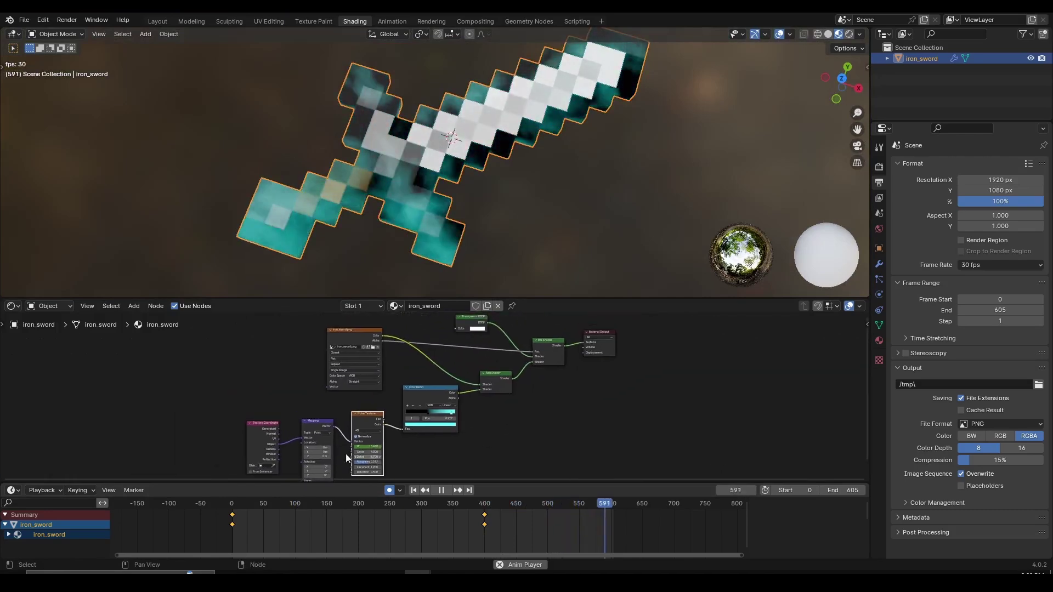
scroll(356, 439, up, 6)
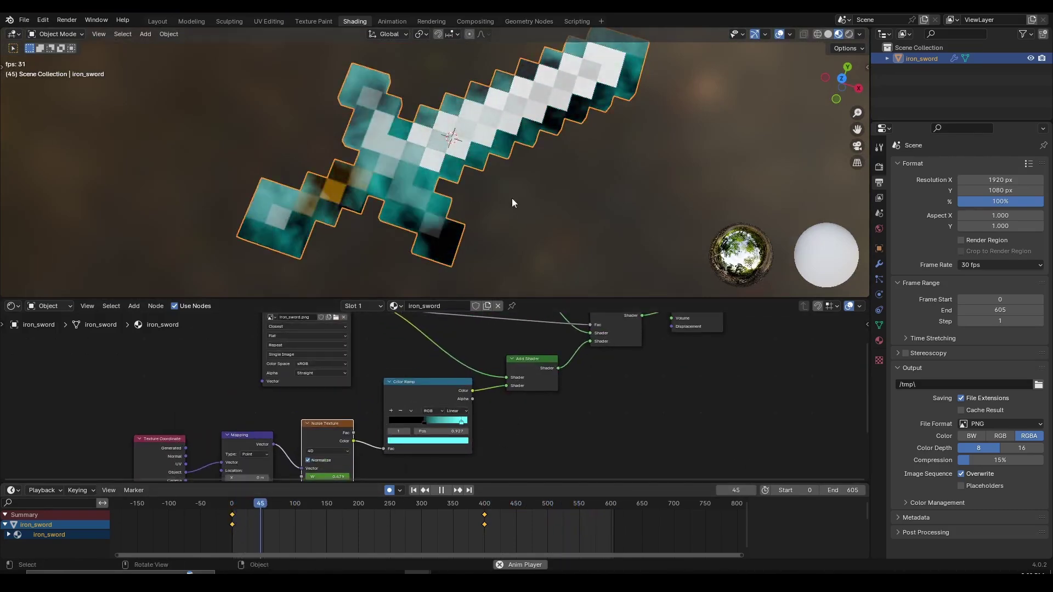
middle_drag(511, 198, 531, 160)
scroll(352, 410, up, 3)
middle_drag(322, 432, 355, 411)
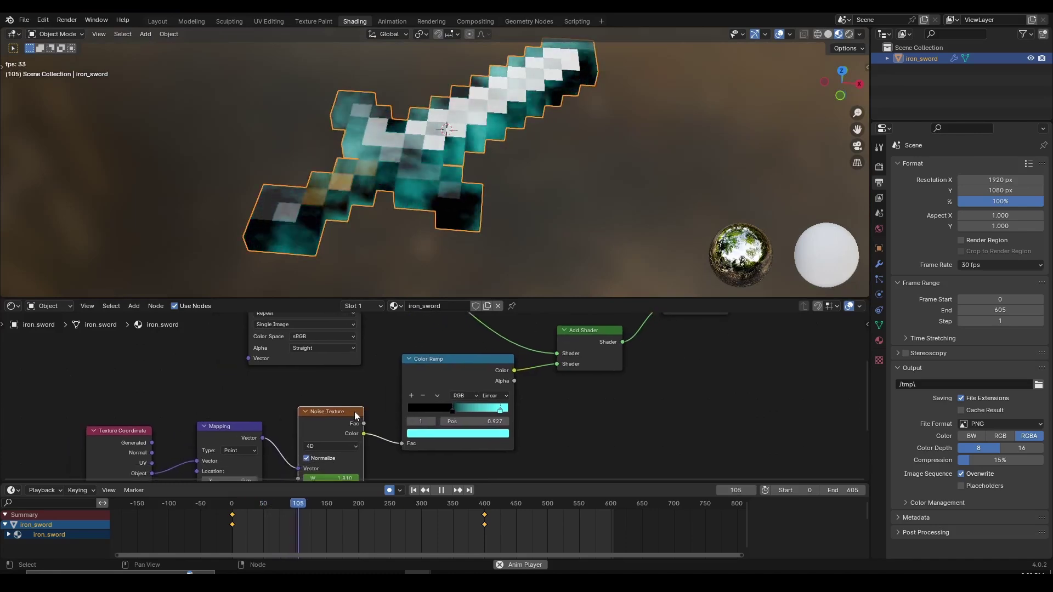
click(316, 394)
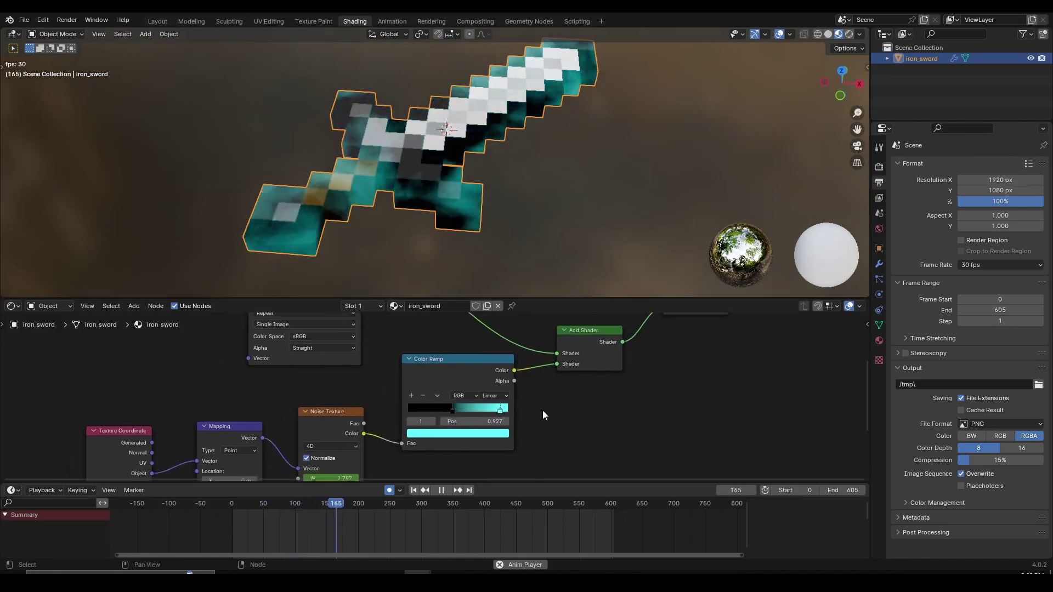